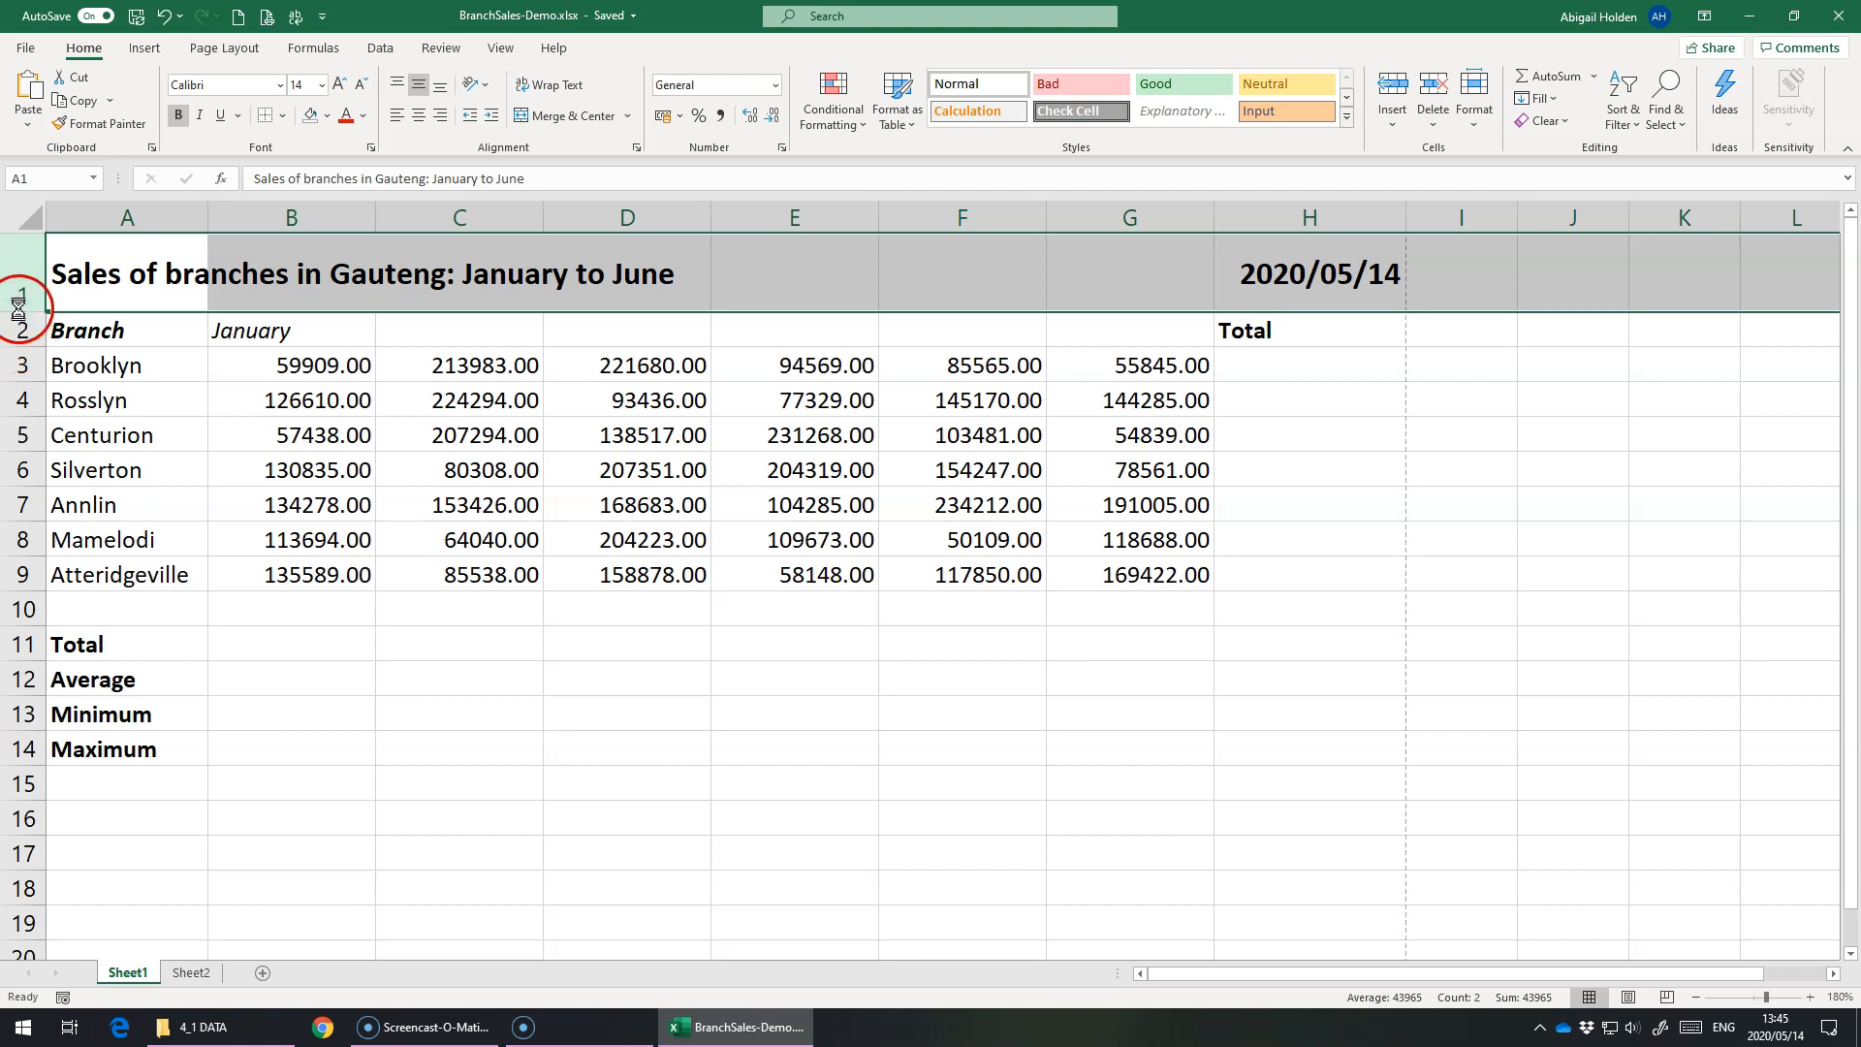
Reduce the height of row 1 and AutoFit it to the title text
drag(17, 312, 19, 297)
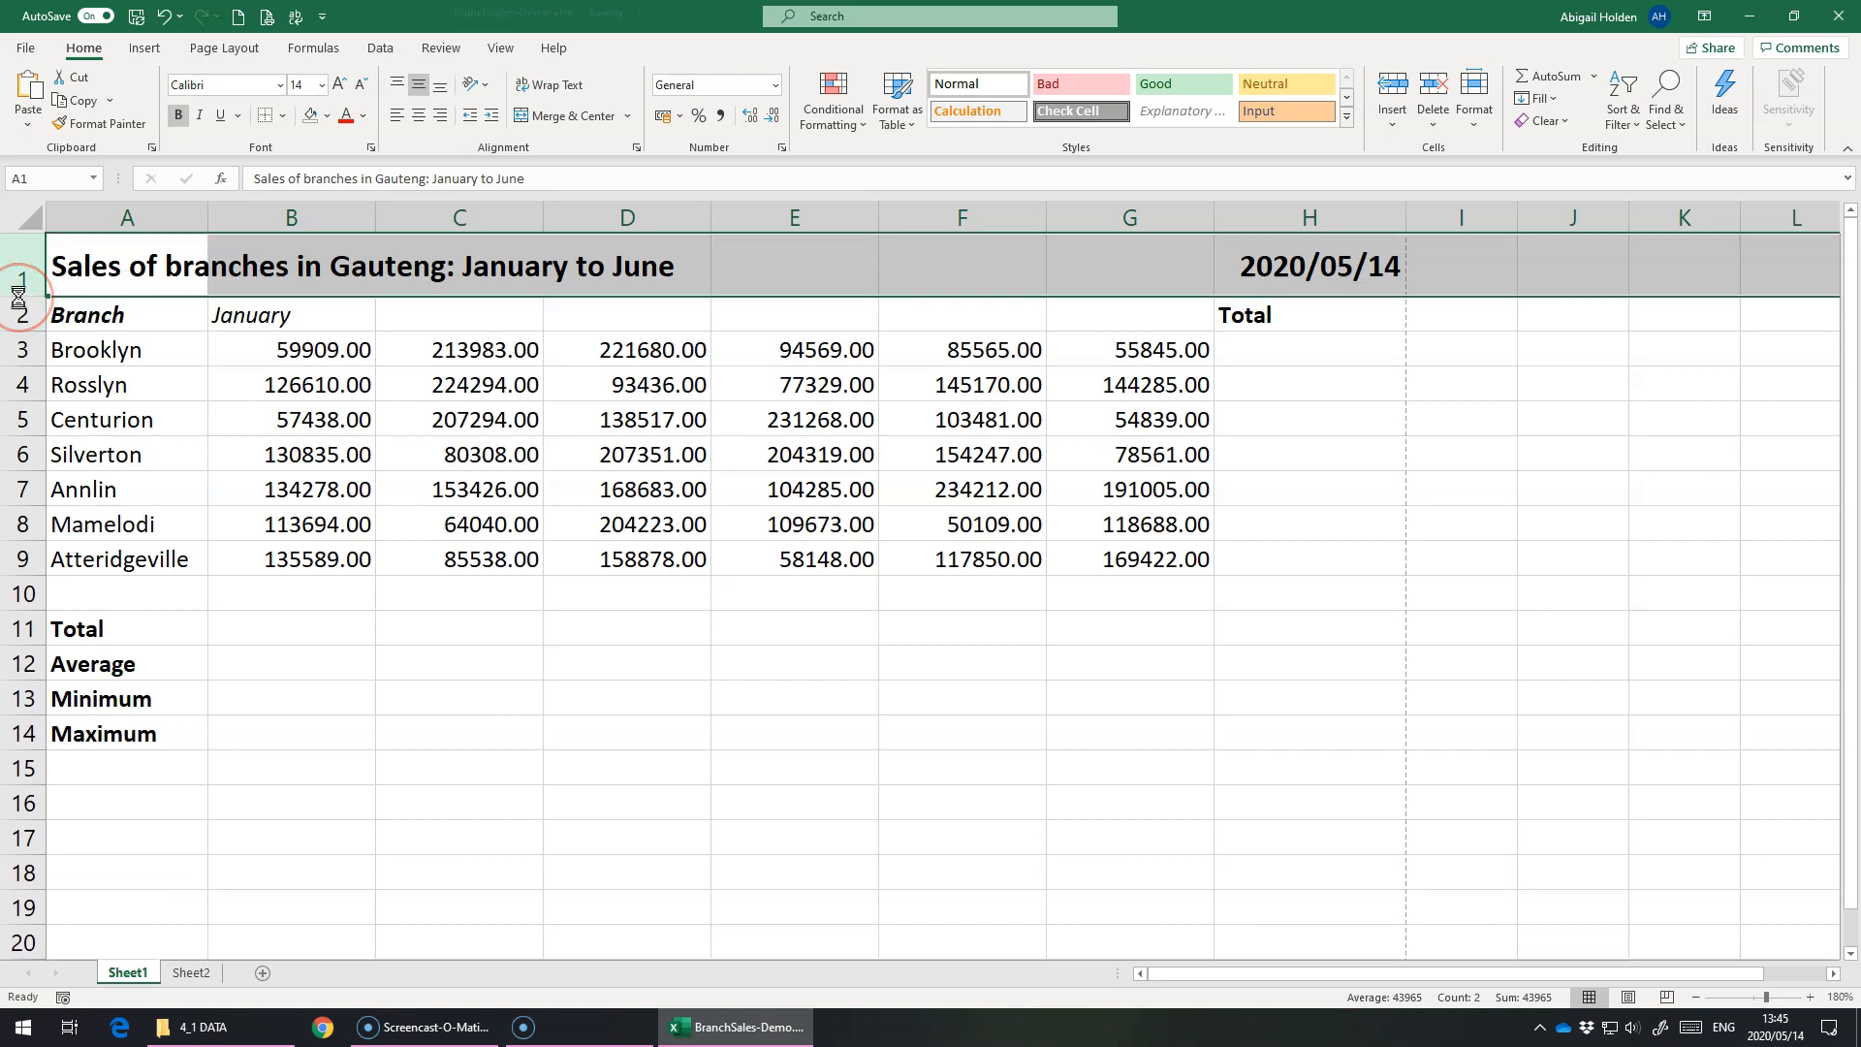
double_click(19, 294)
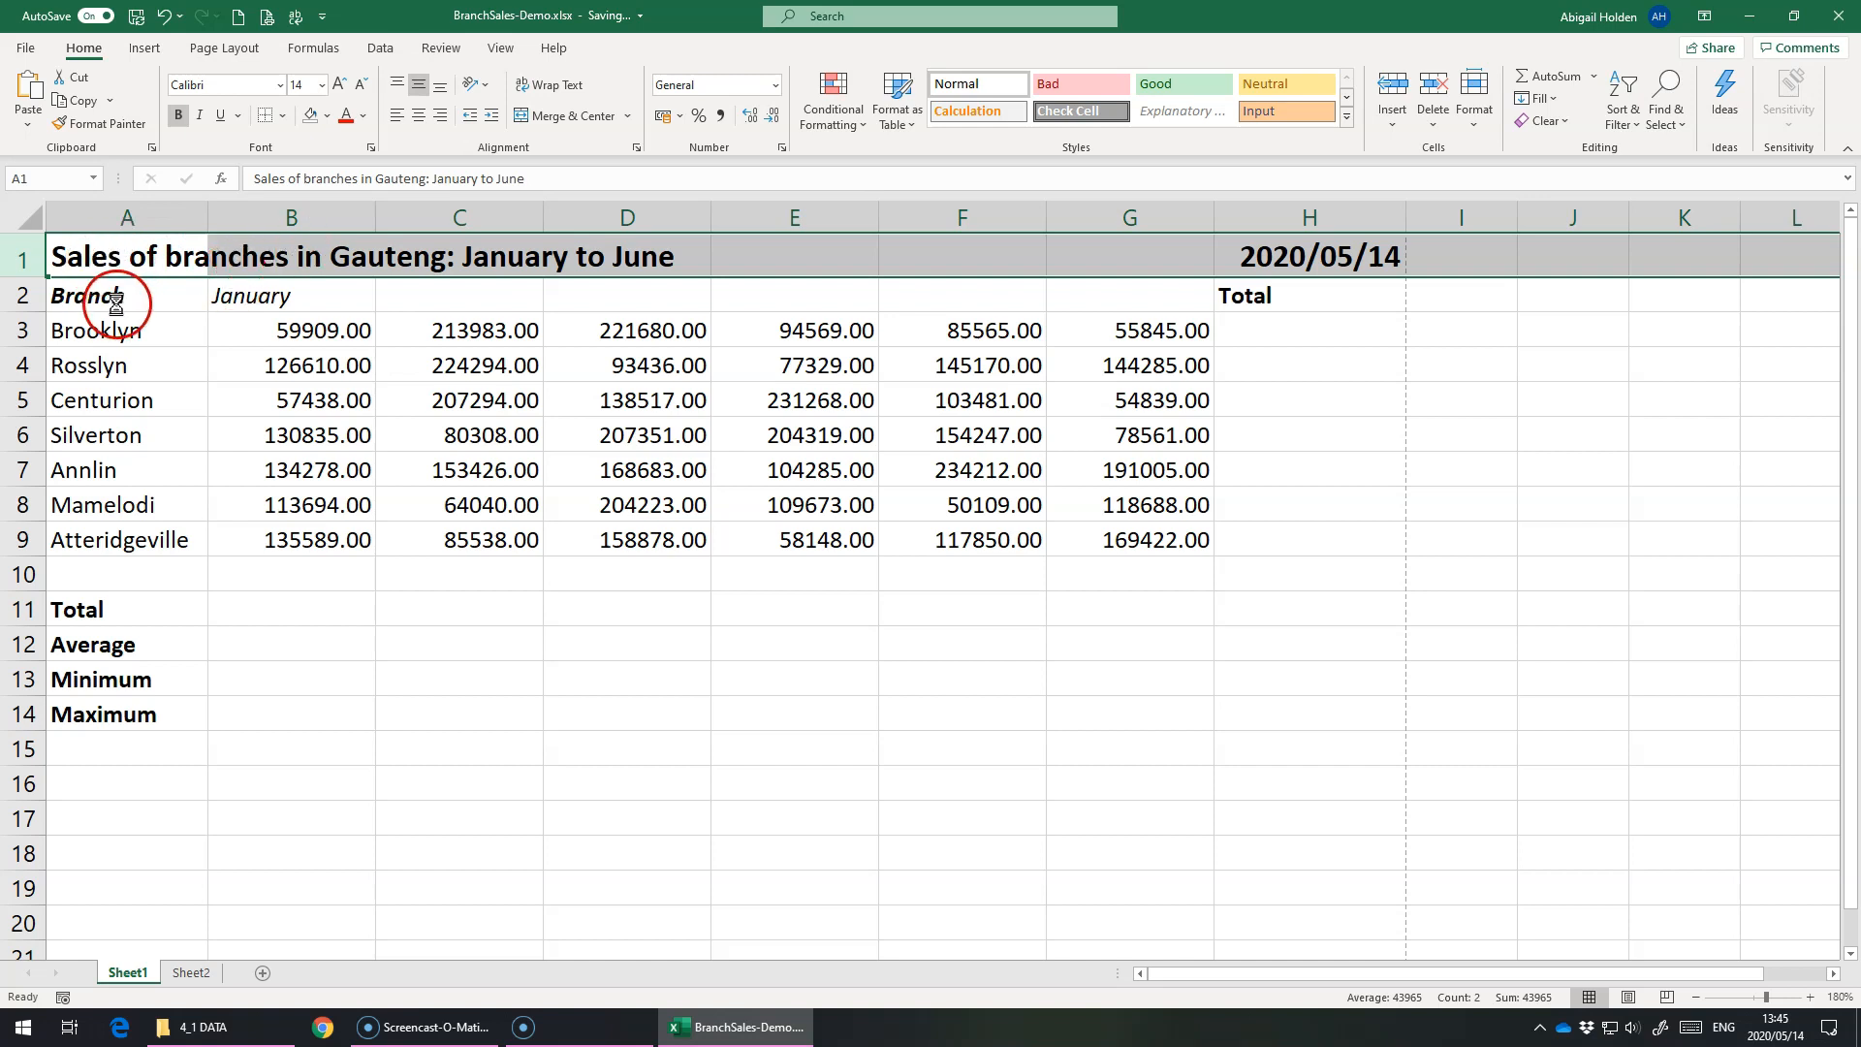
click(114, 257)
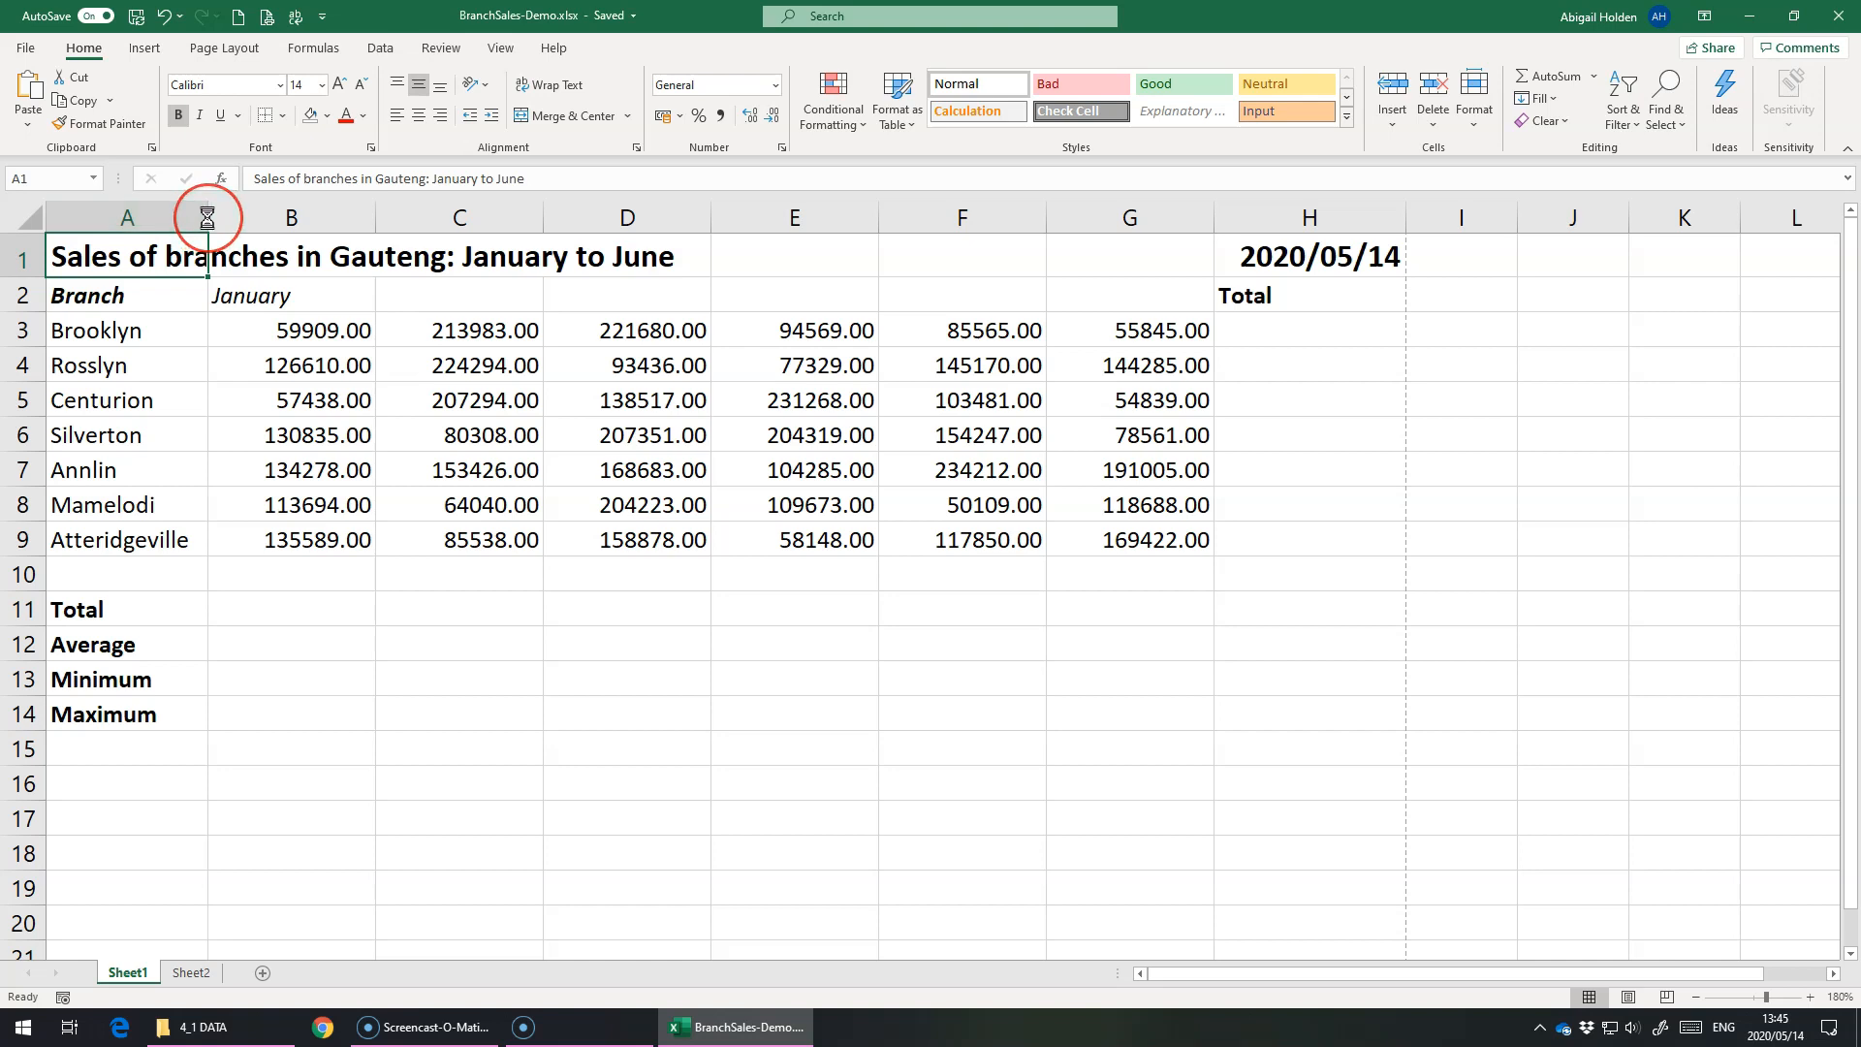
Try to widen column A and AutoFit it to its longest entry, and undo the AutoFit
drag(207, 218, 369, 202)
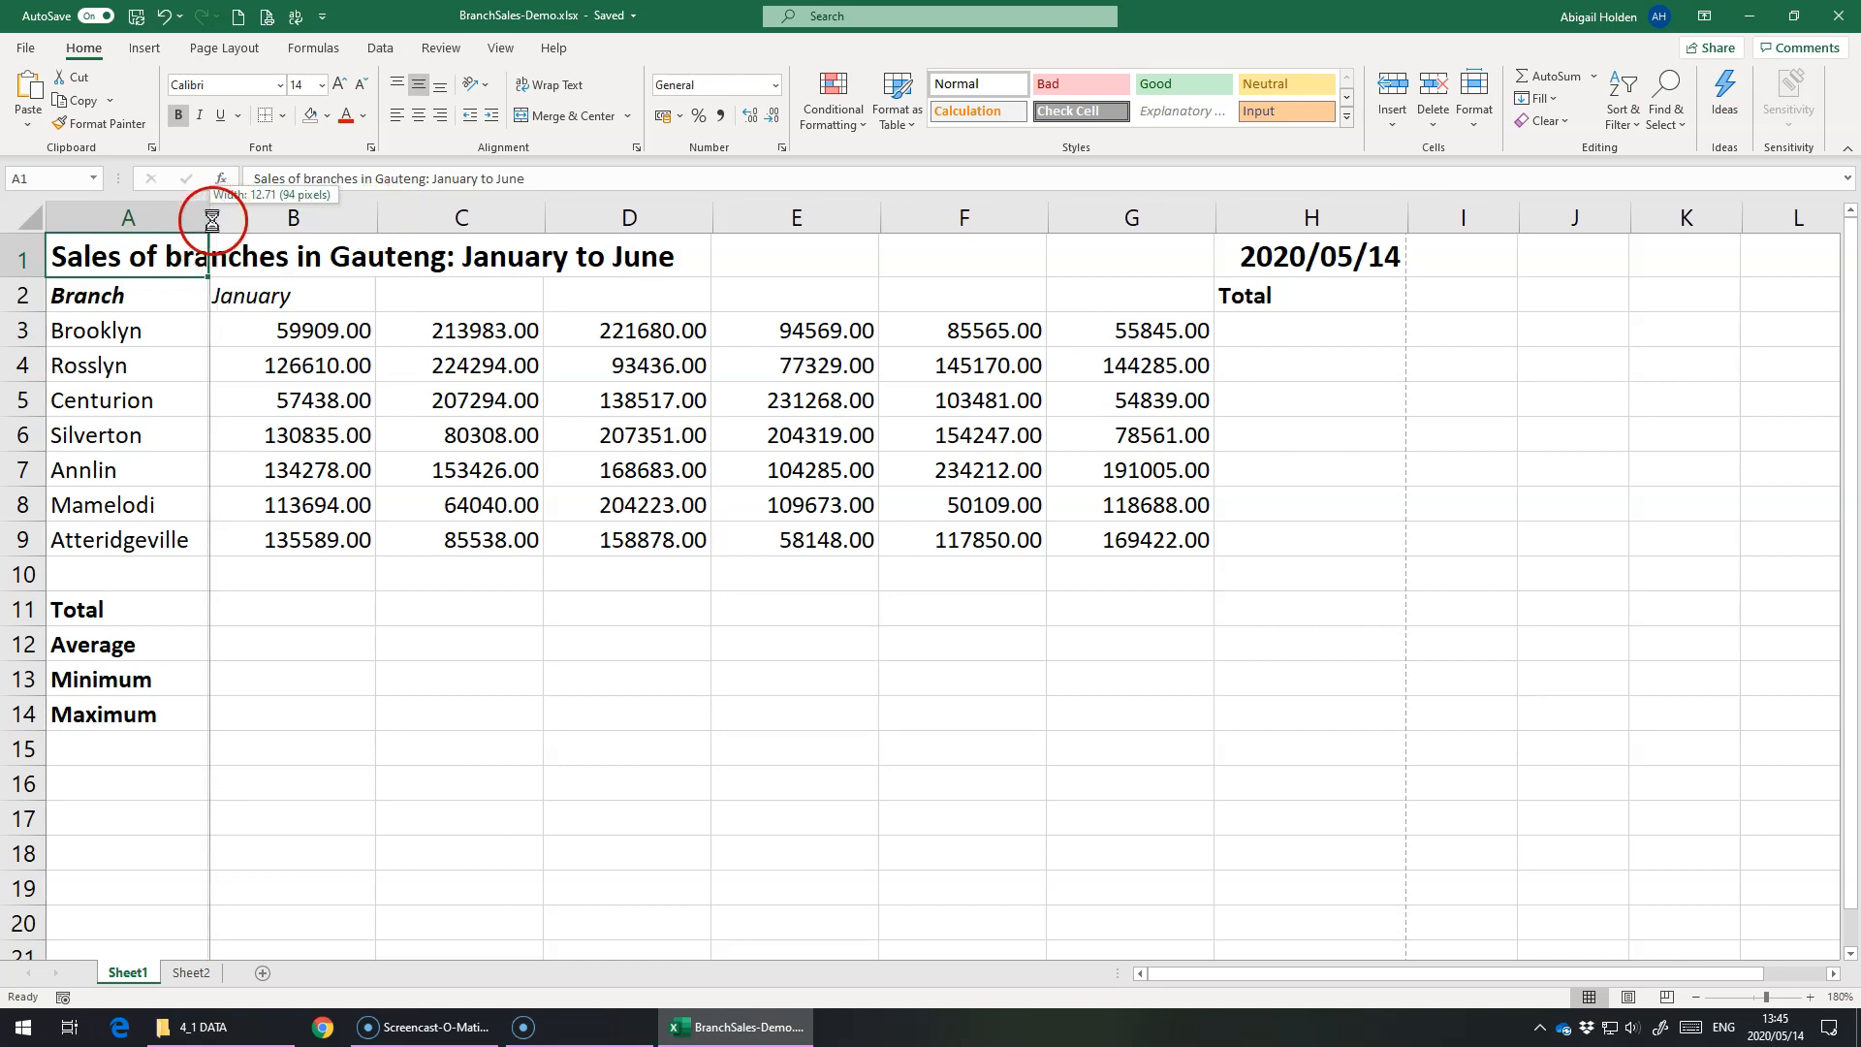
double_click(210, 218)
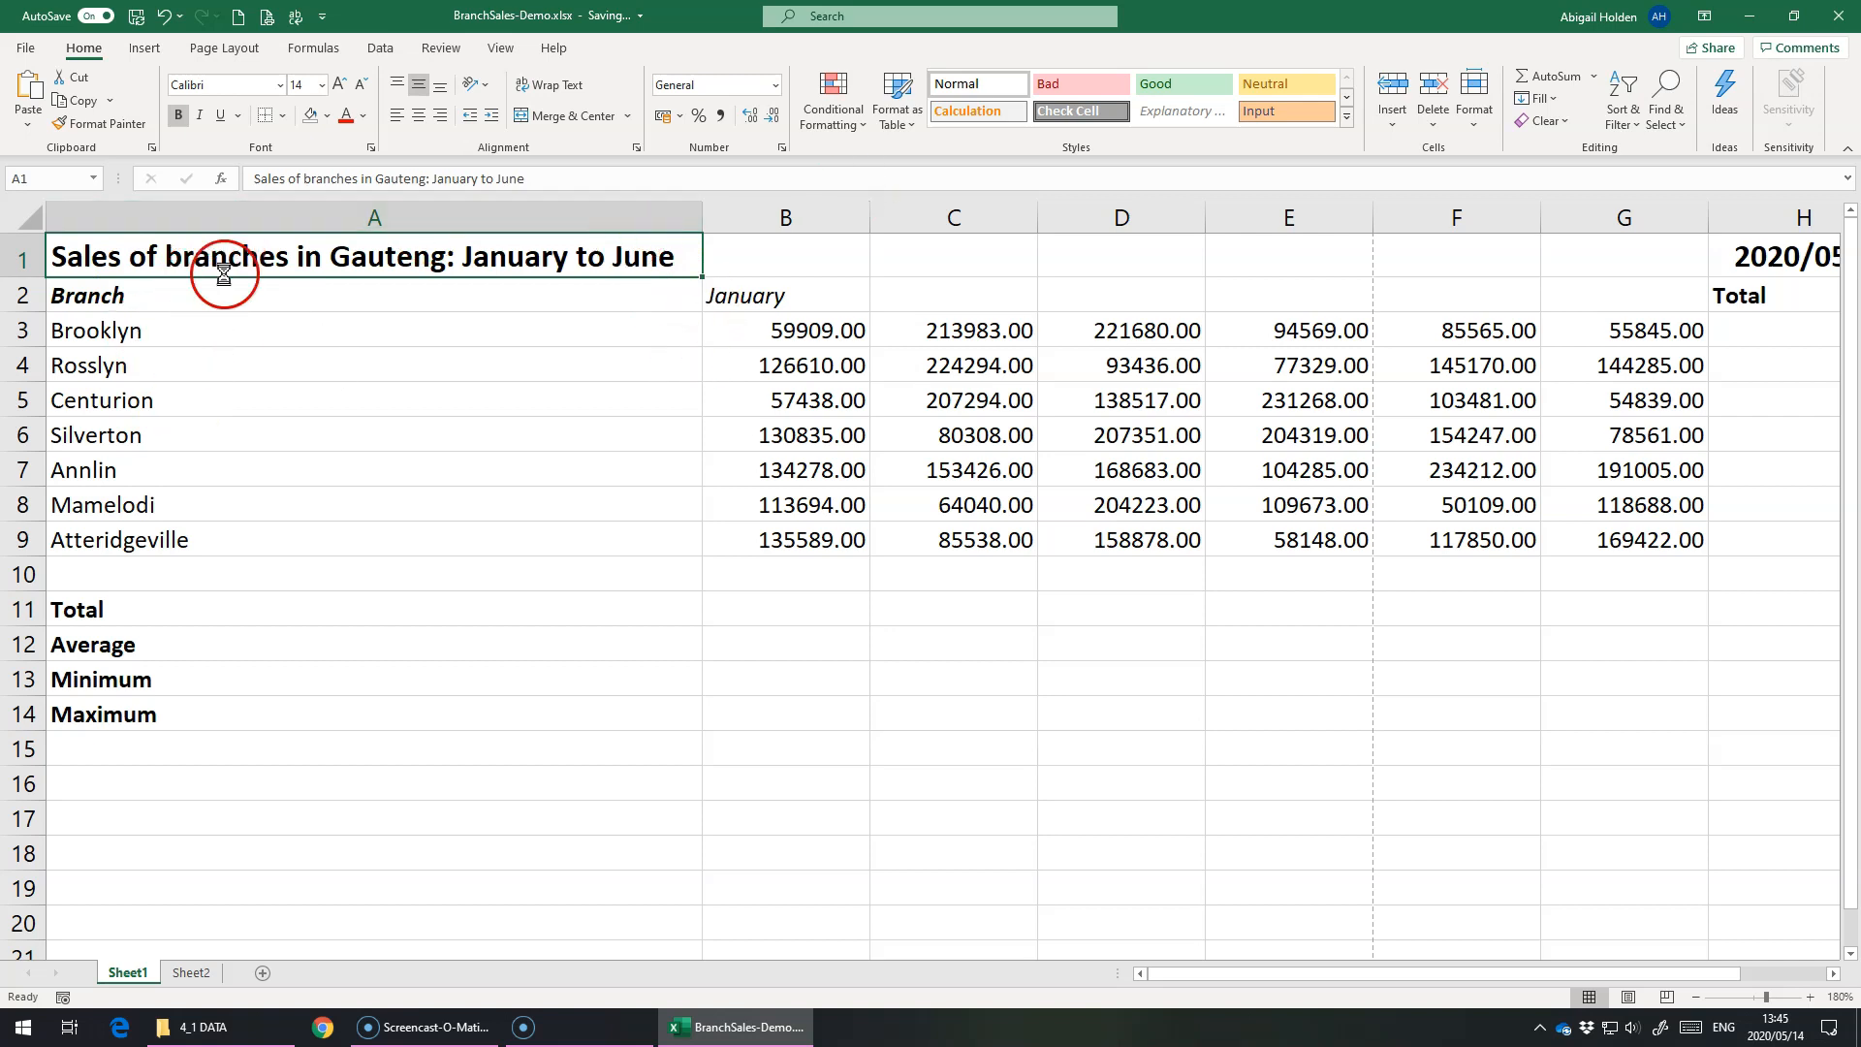
click(160, 16)
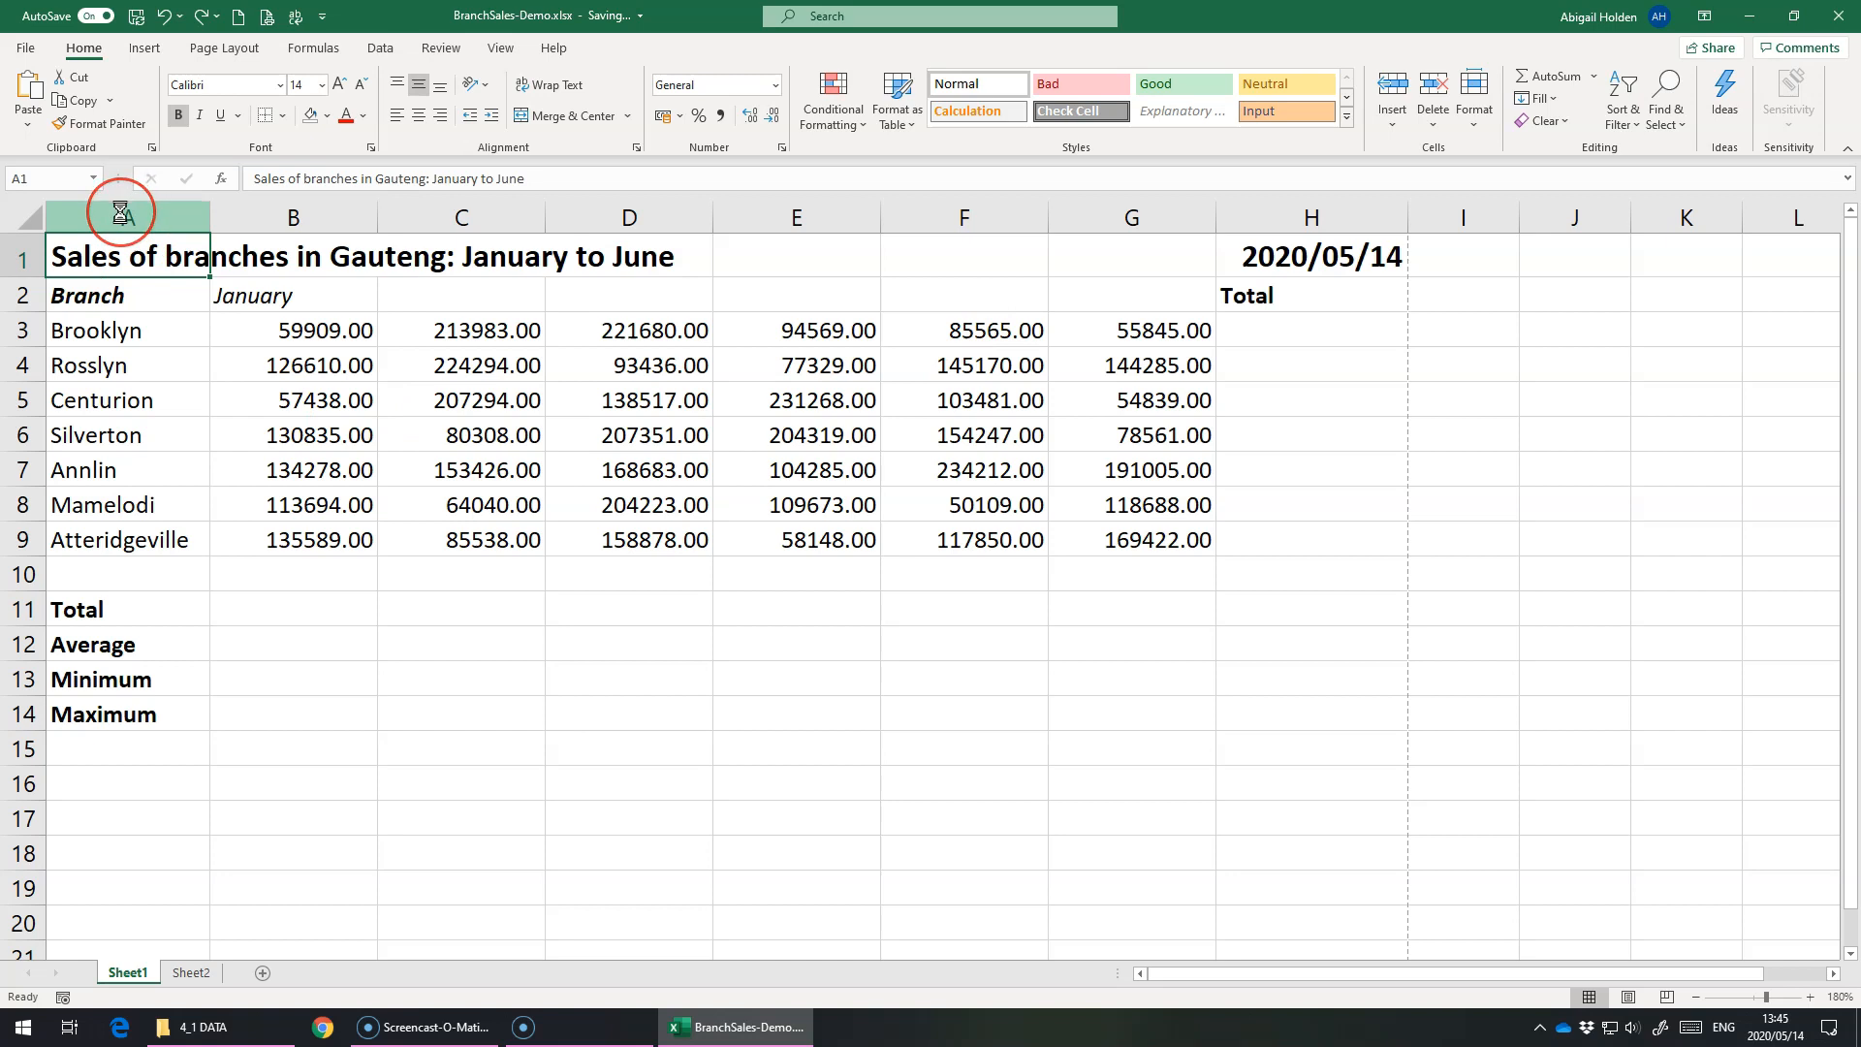
Give columns A to H one equal width and reduce the font size of the date in H1 to 12
drag(128, 213, 1299, 216)
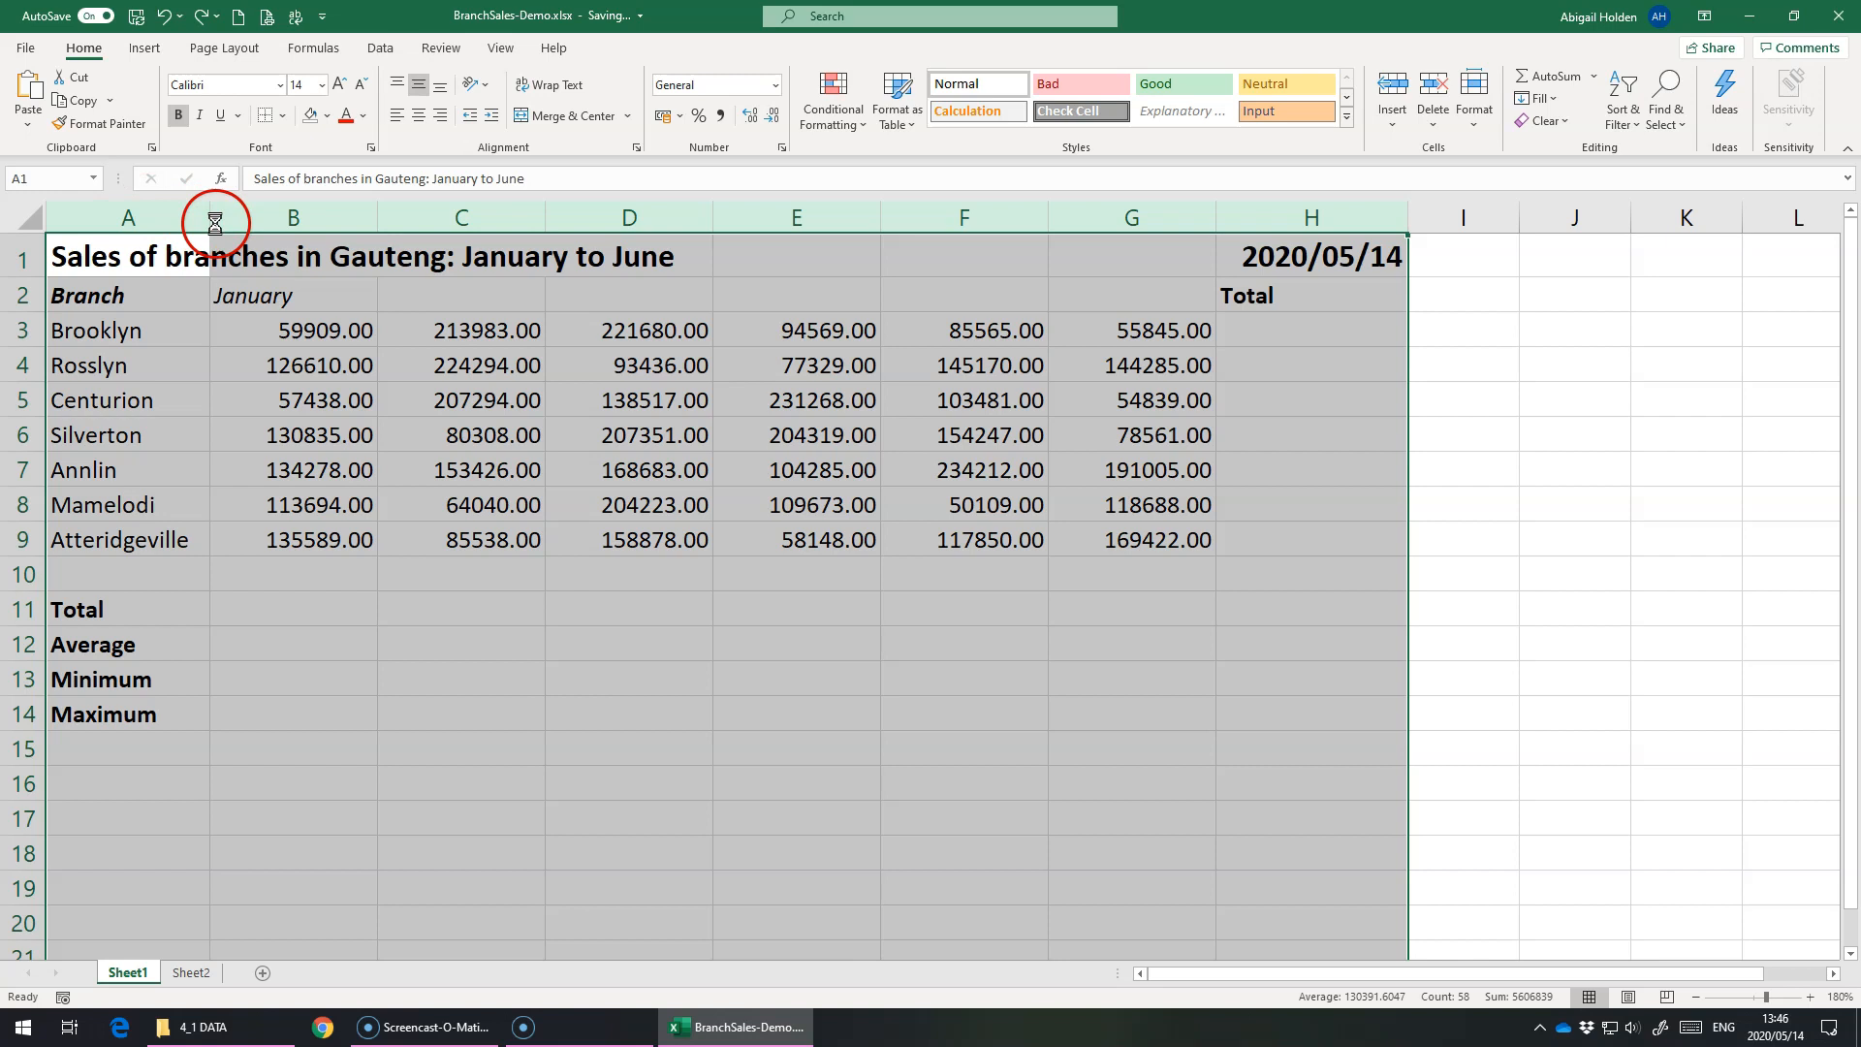
drag(211, 221, 213, 224)
click(1168, 291)
click(1246, 254)
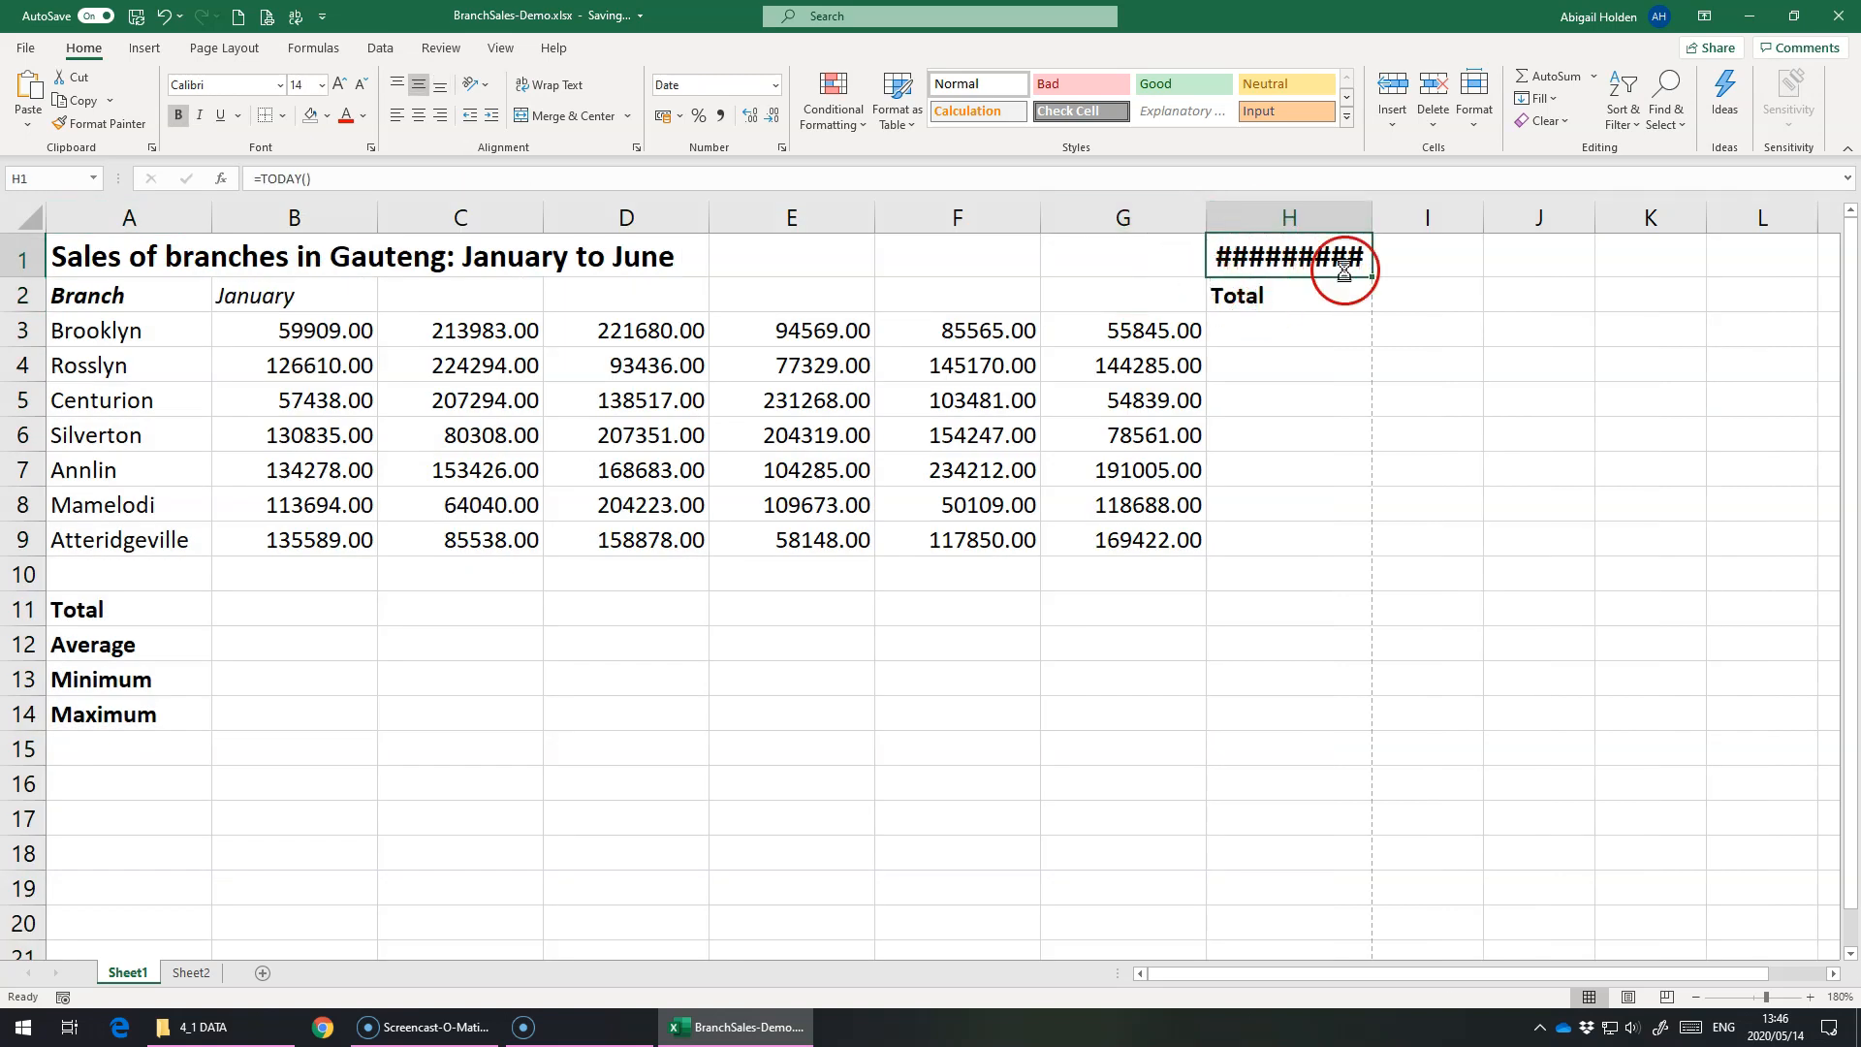
click(357, 85)
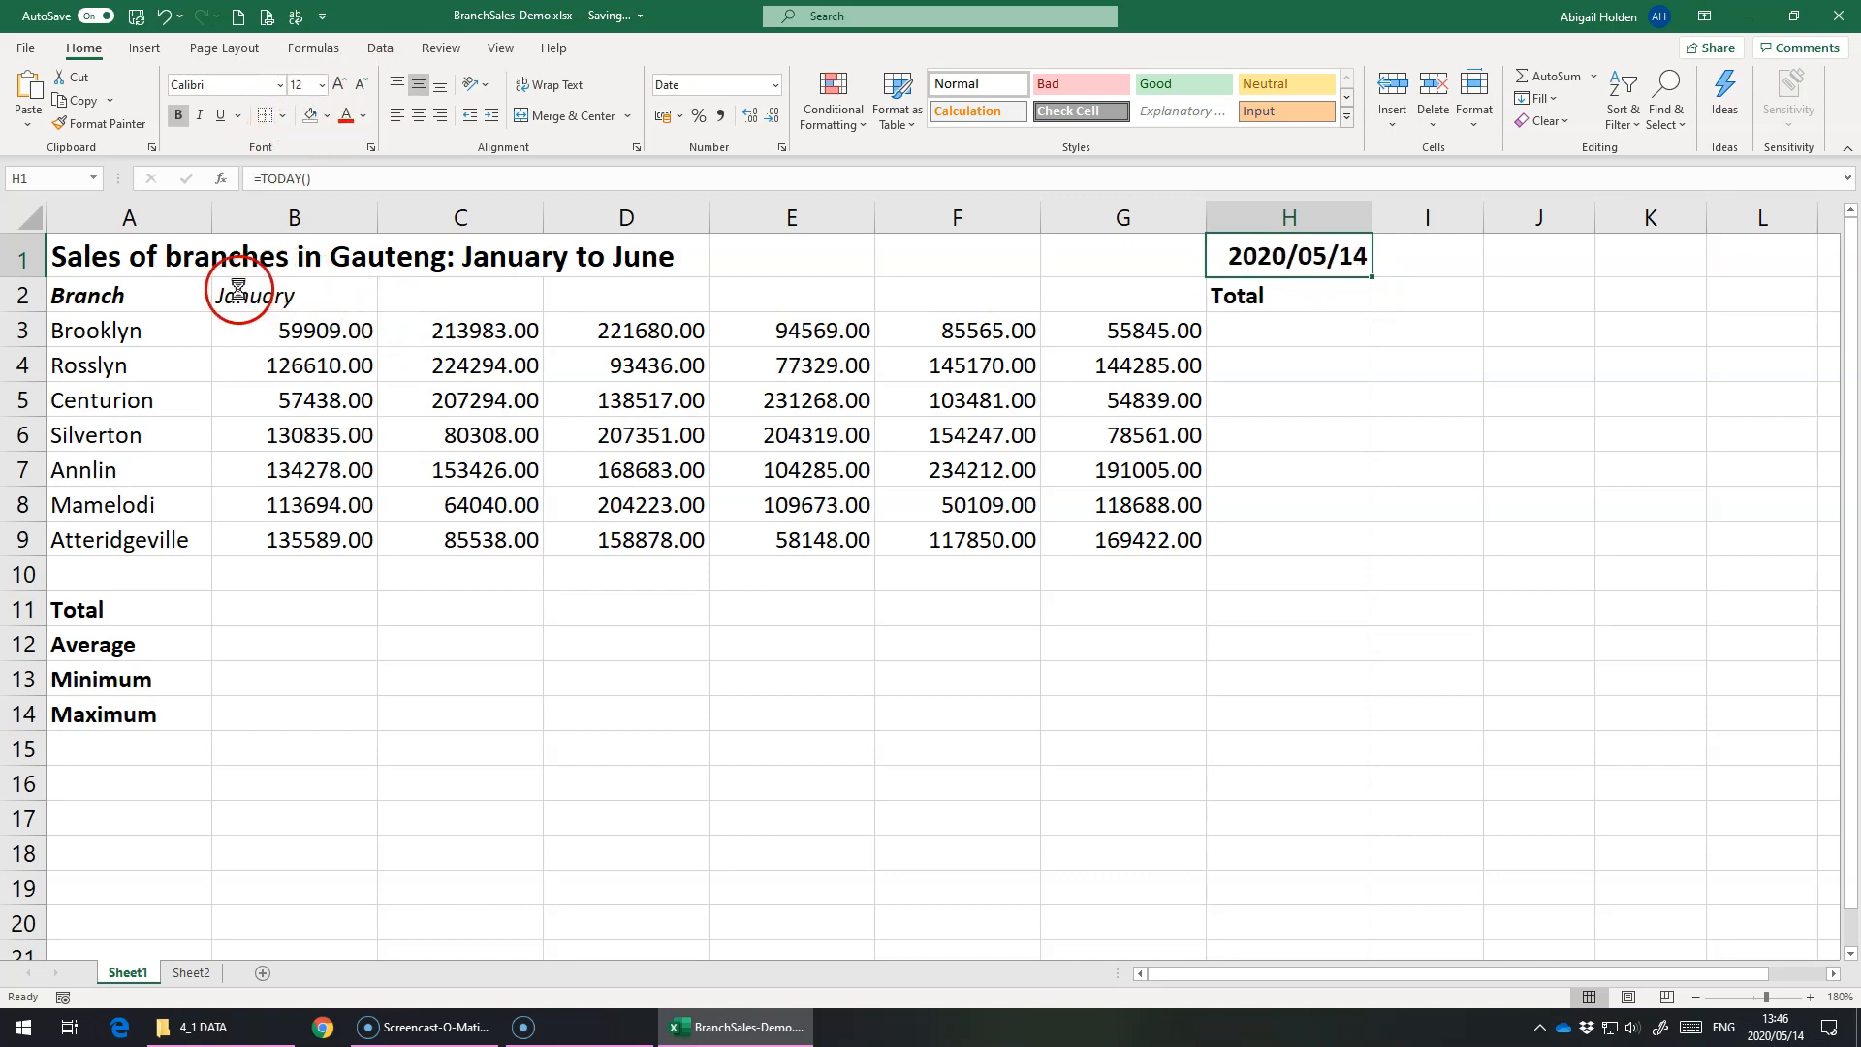
click(154, 244)
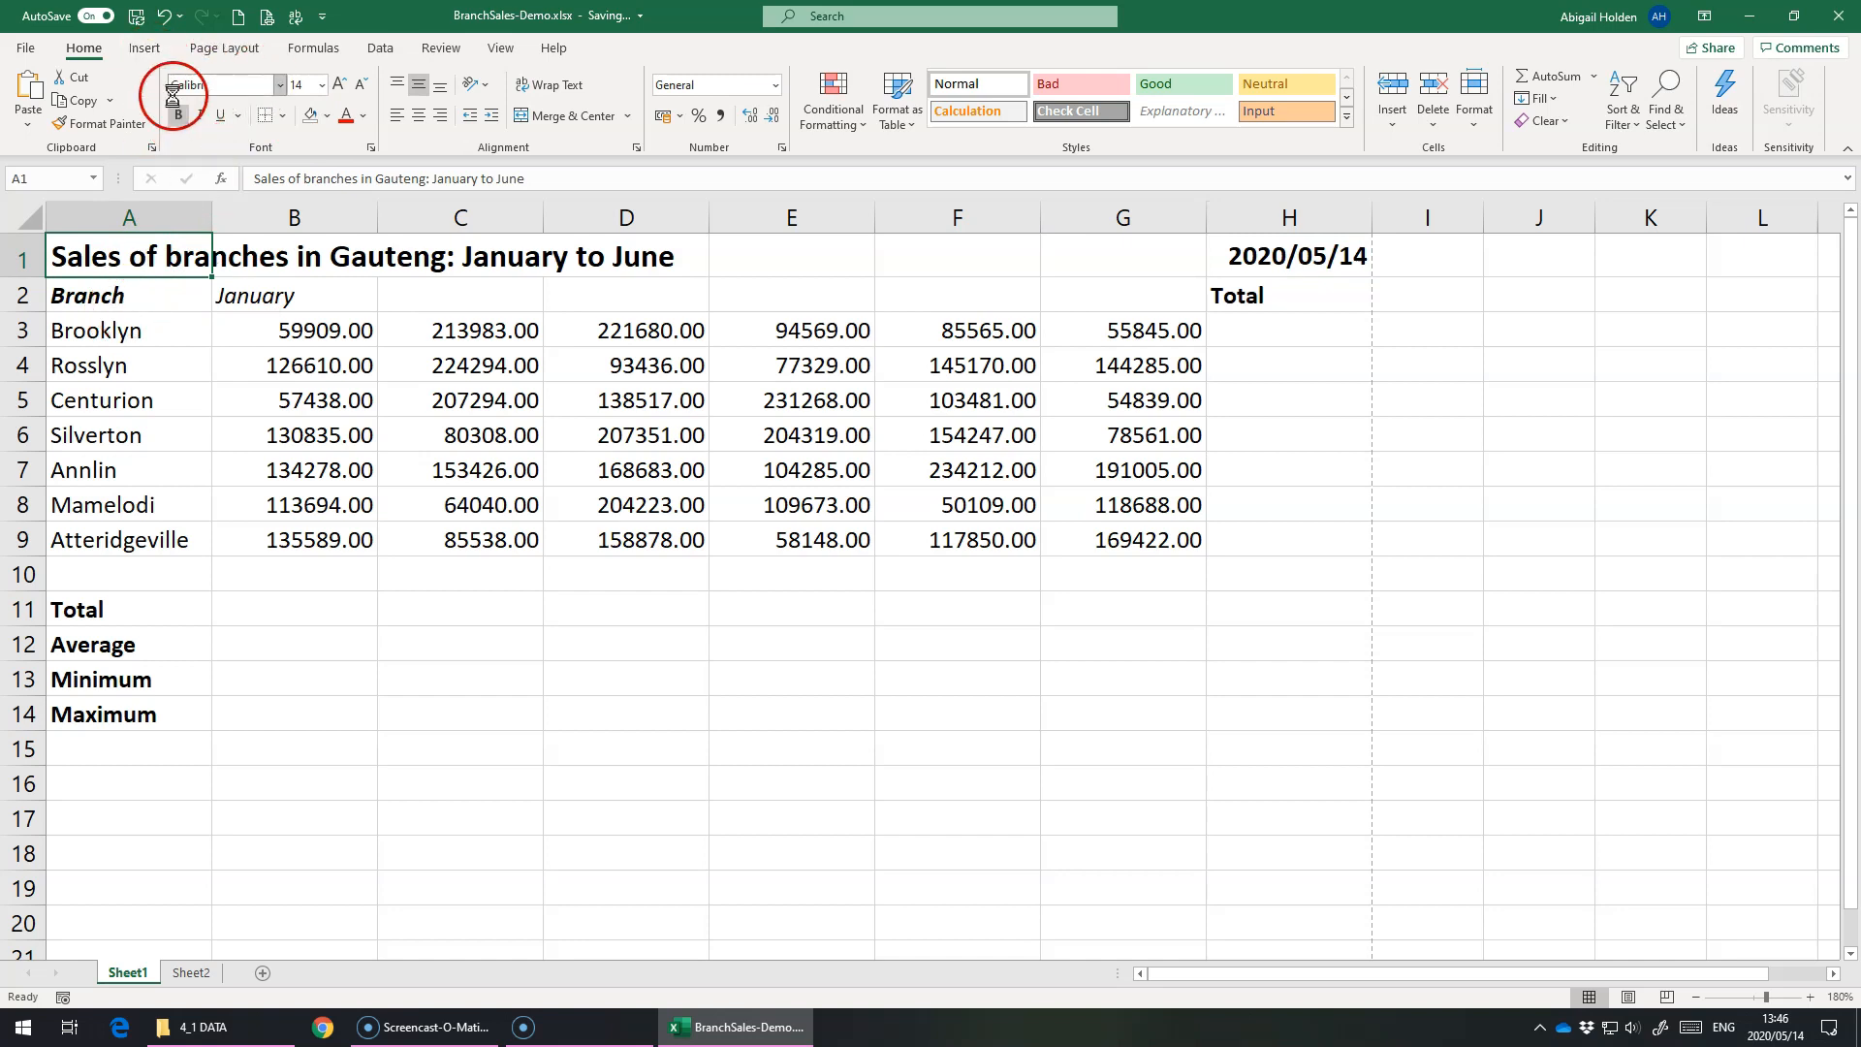
click(237, 115)
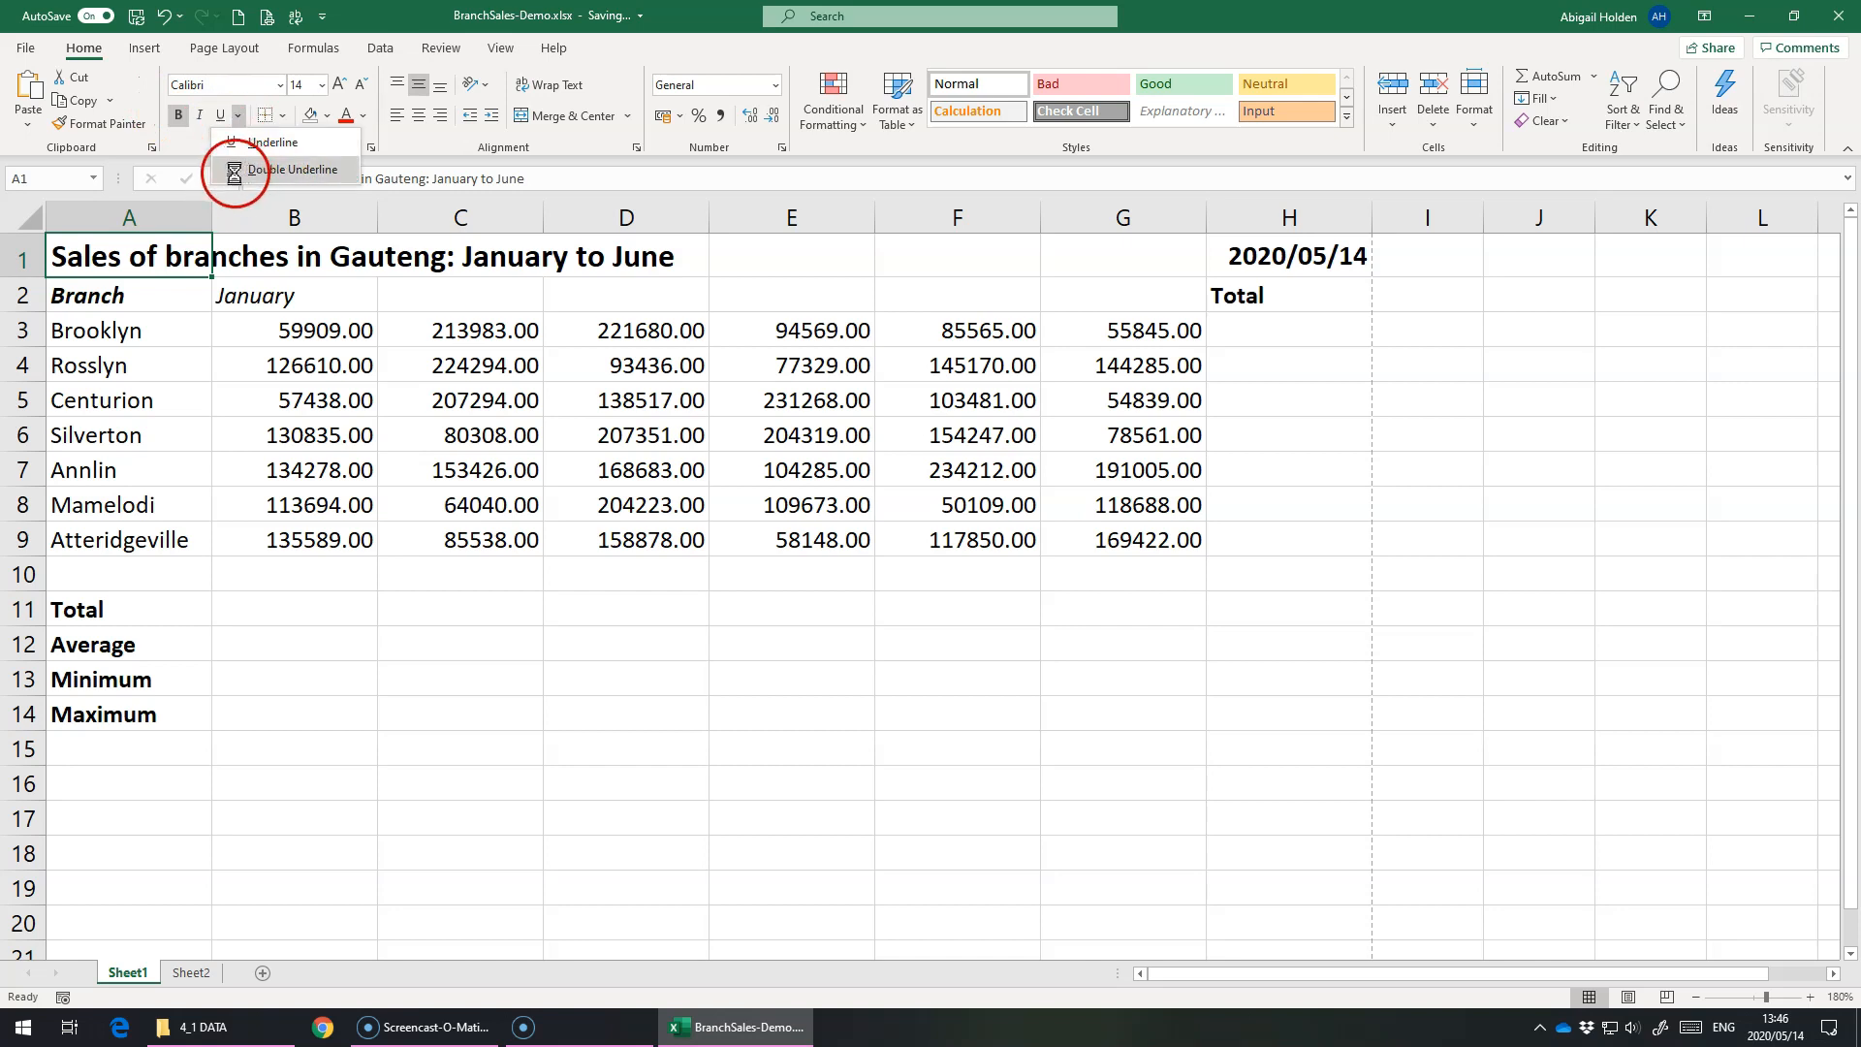
click(367, 80)
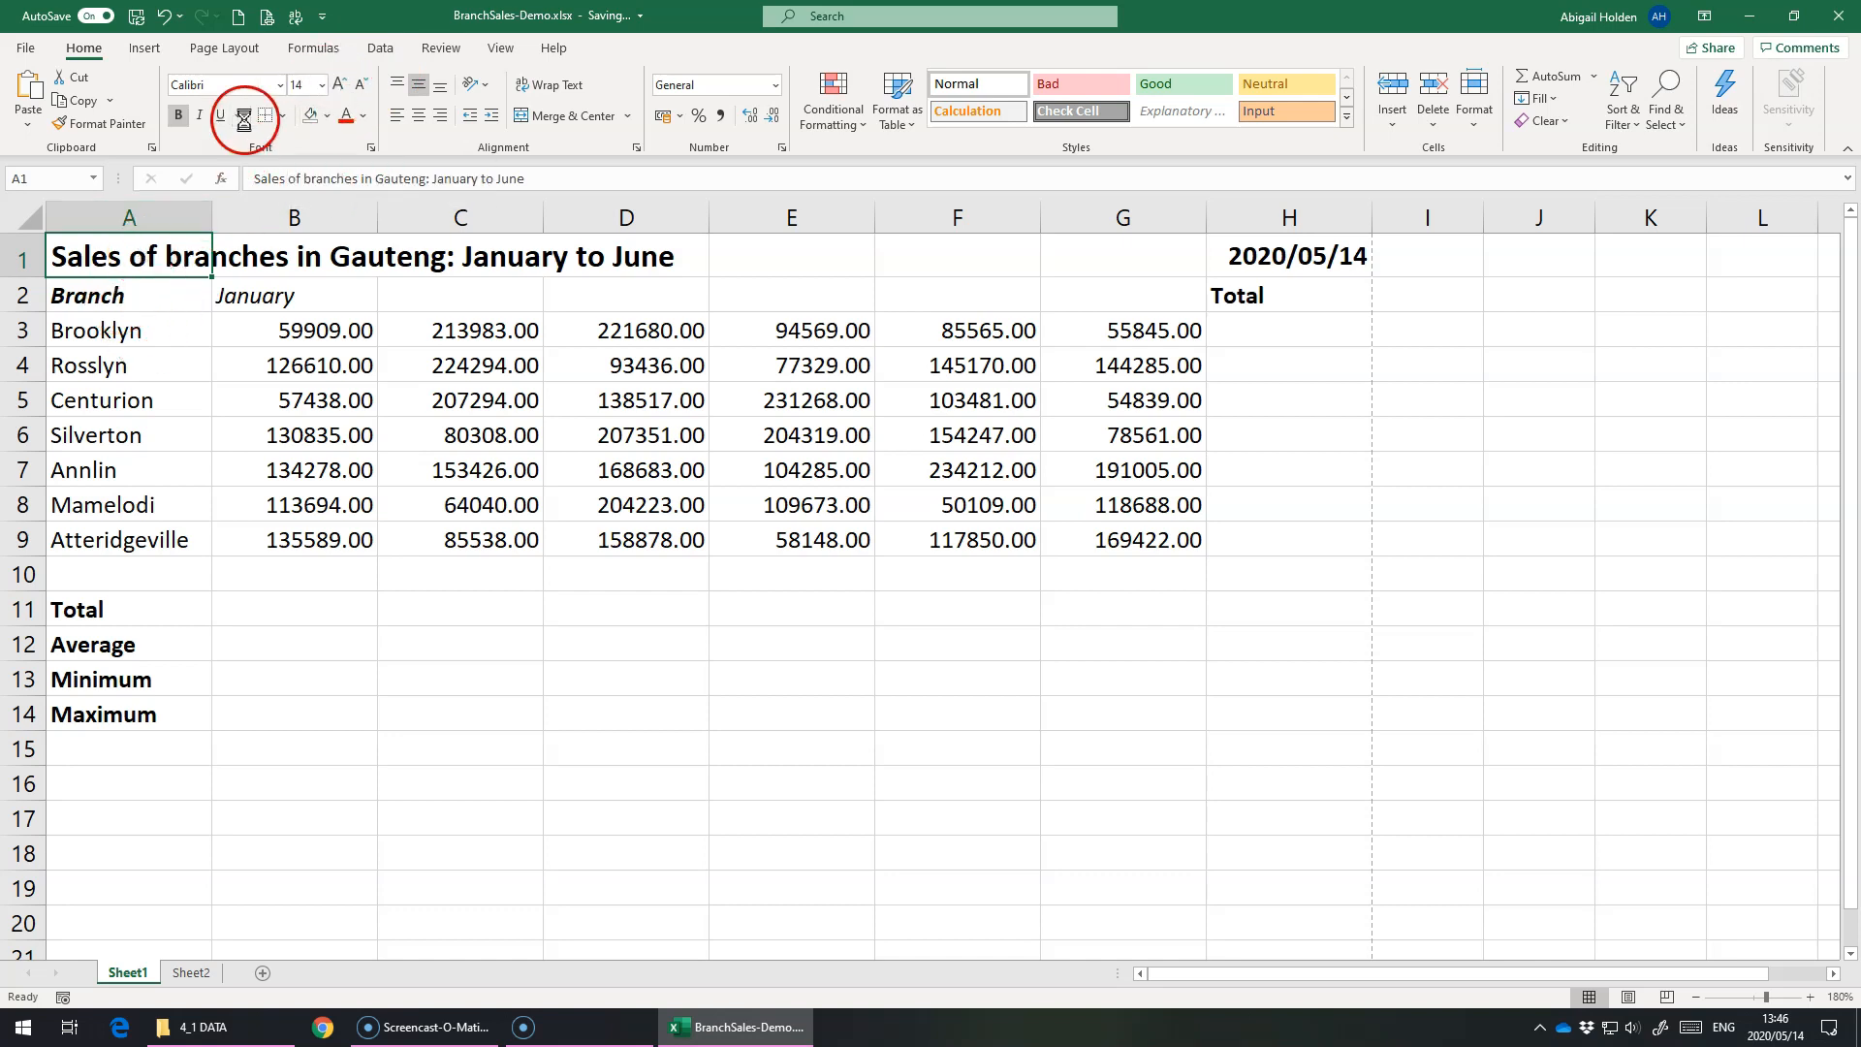
click(363, 115)
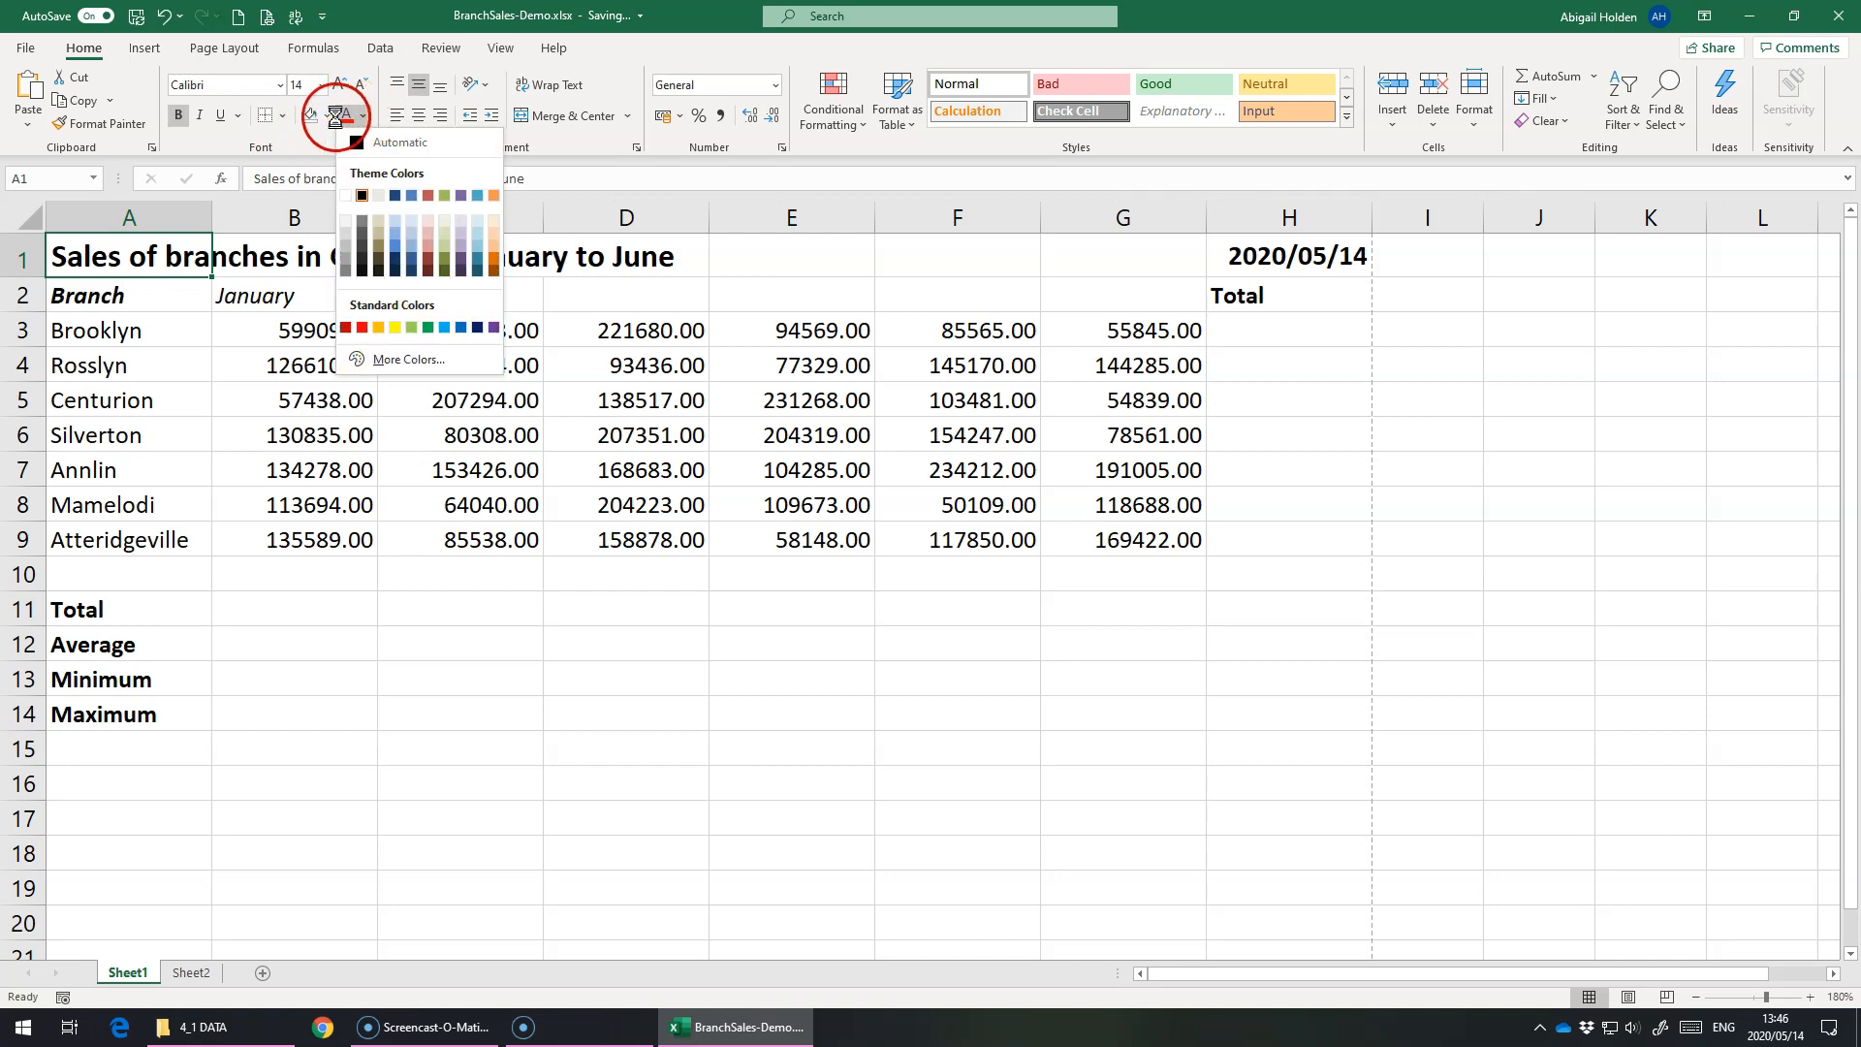
click(326, 115)
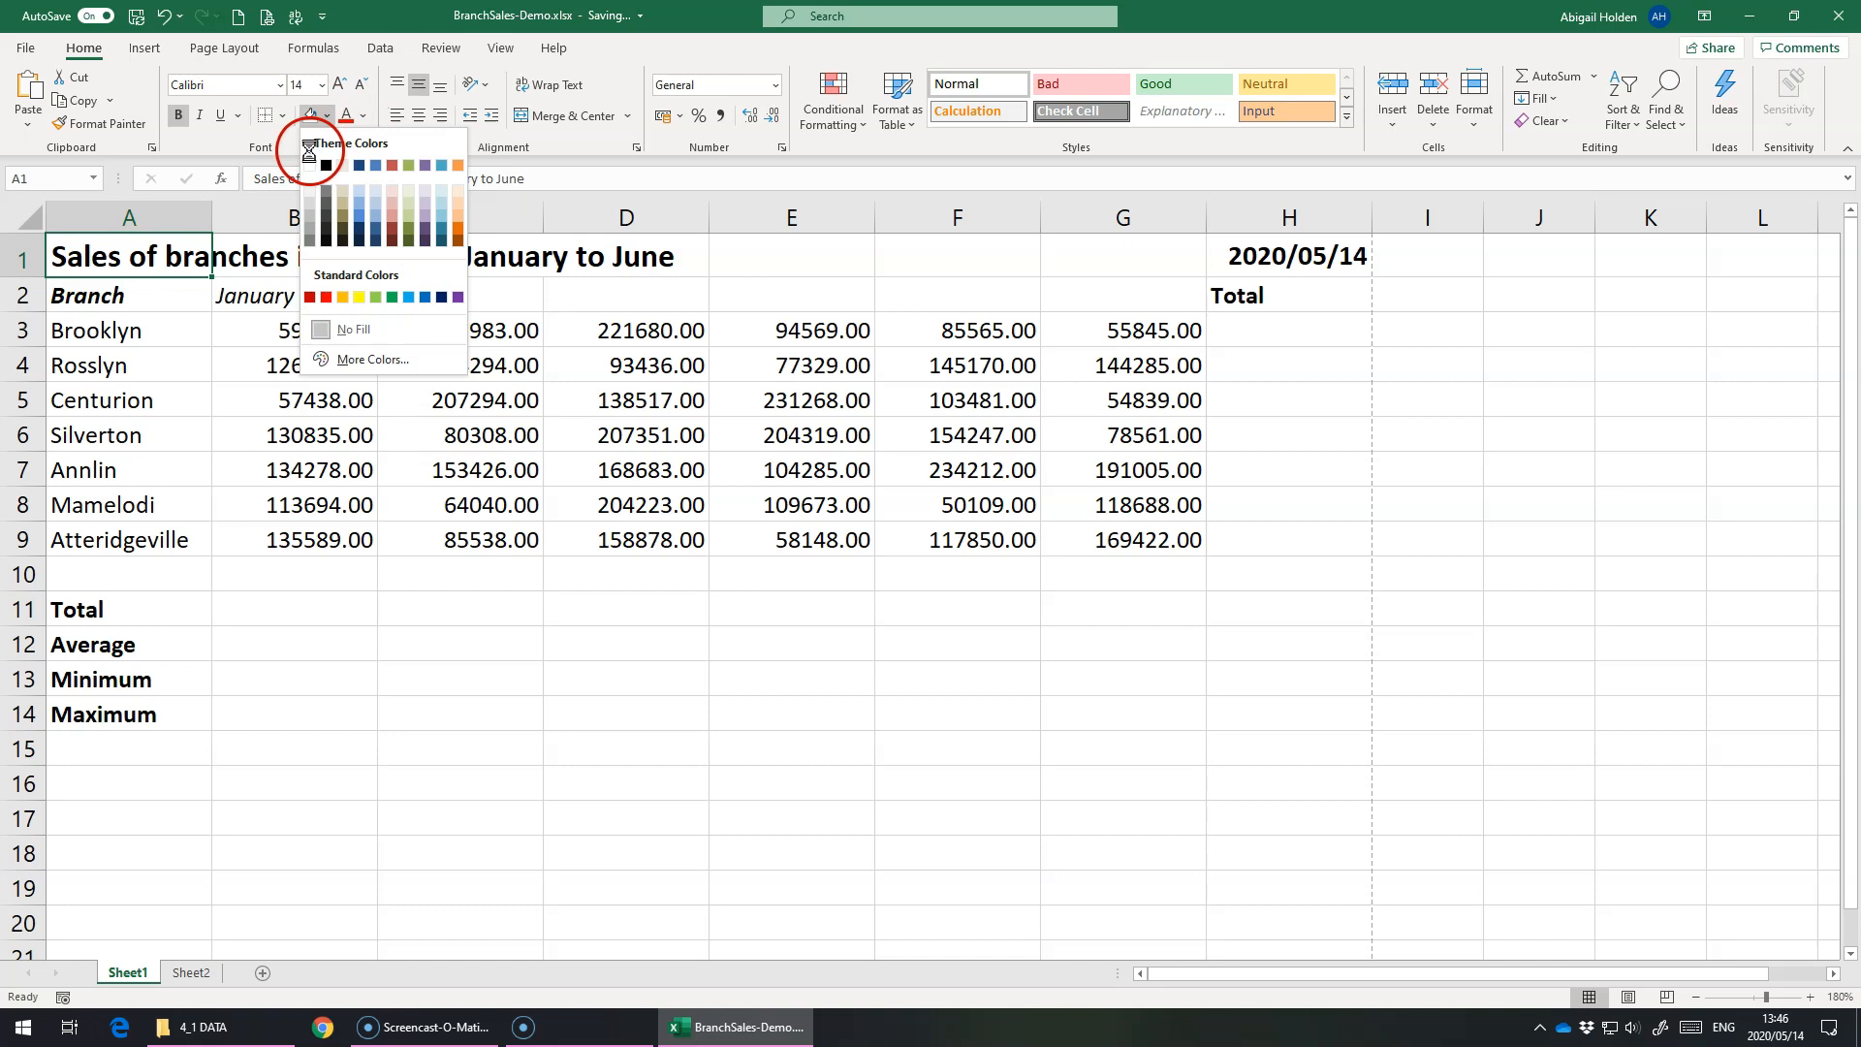
click(181, 282)
drag(61, 250, 186, 256)
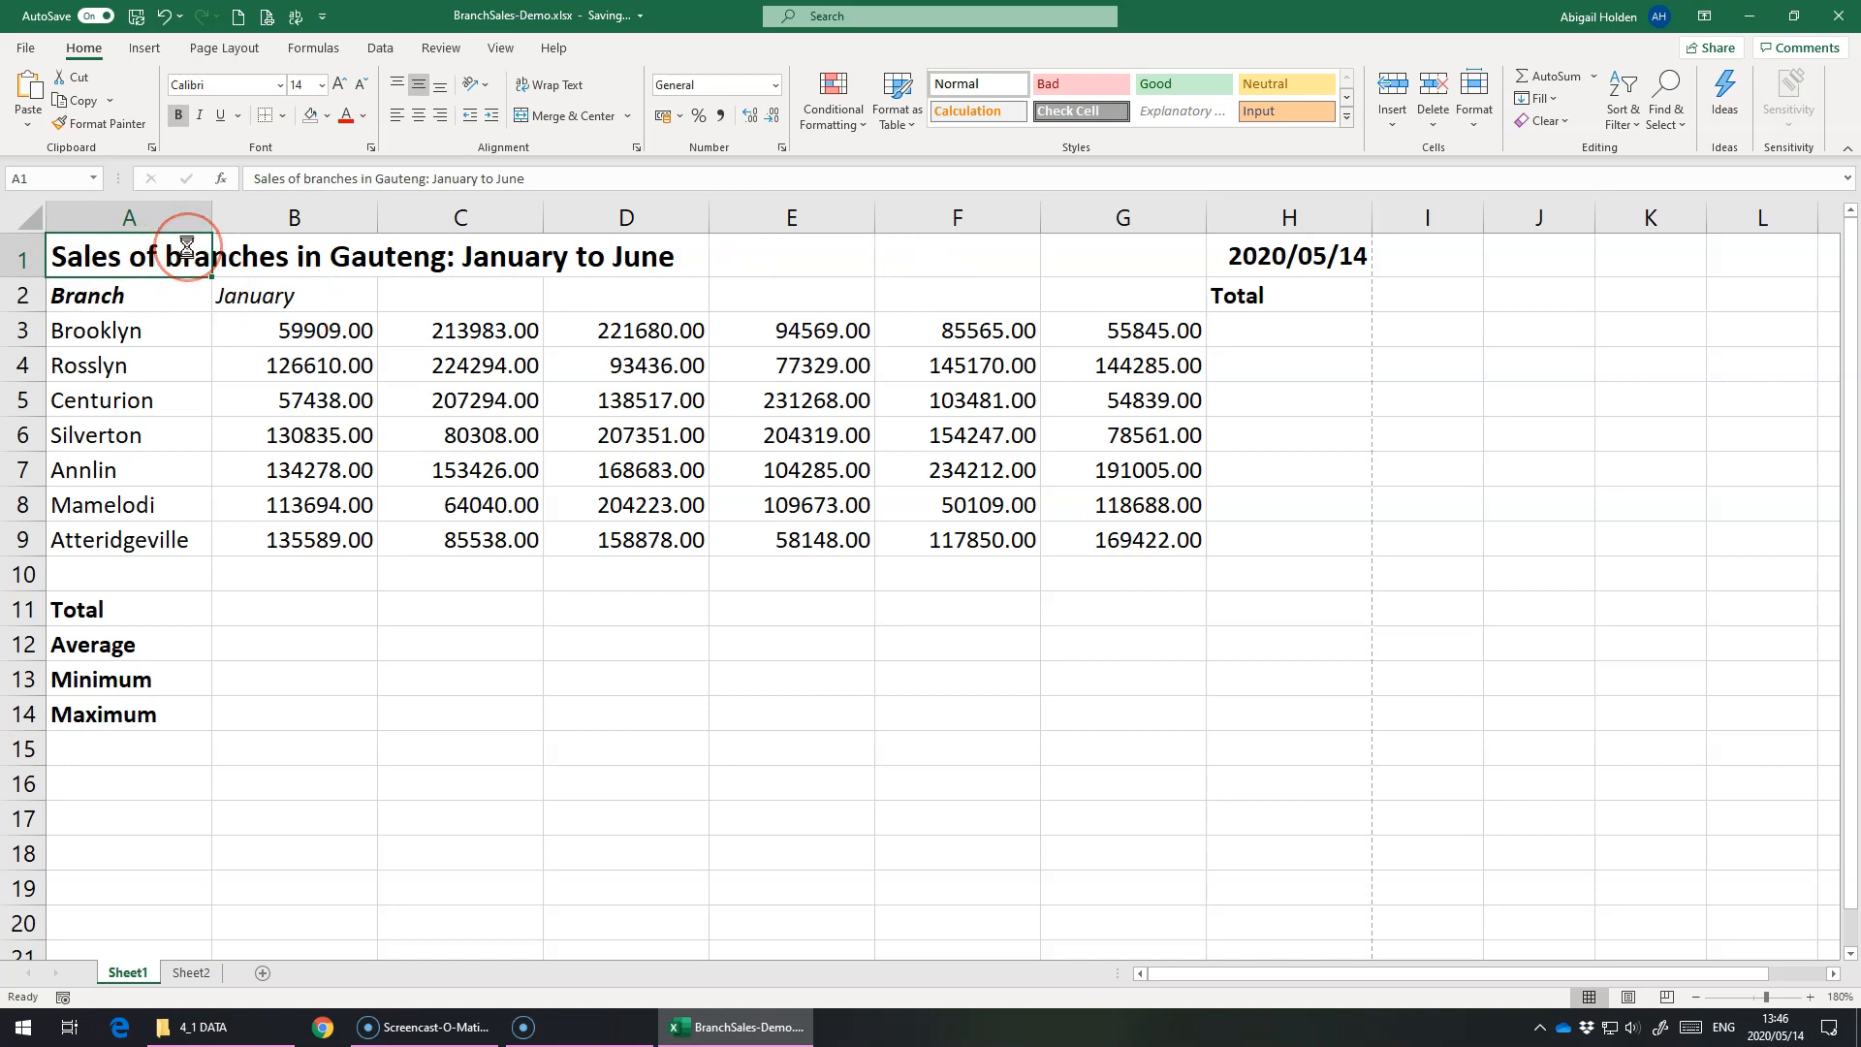
Fill the title row cells A1:G1 with a light blue theme color
drag(198, 246, 1129, 260)
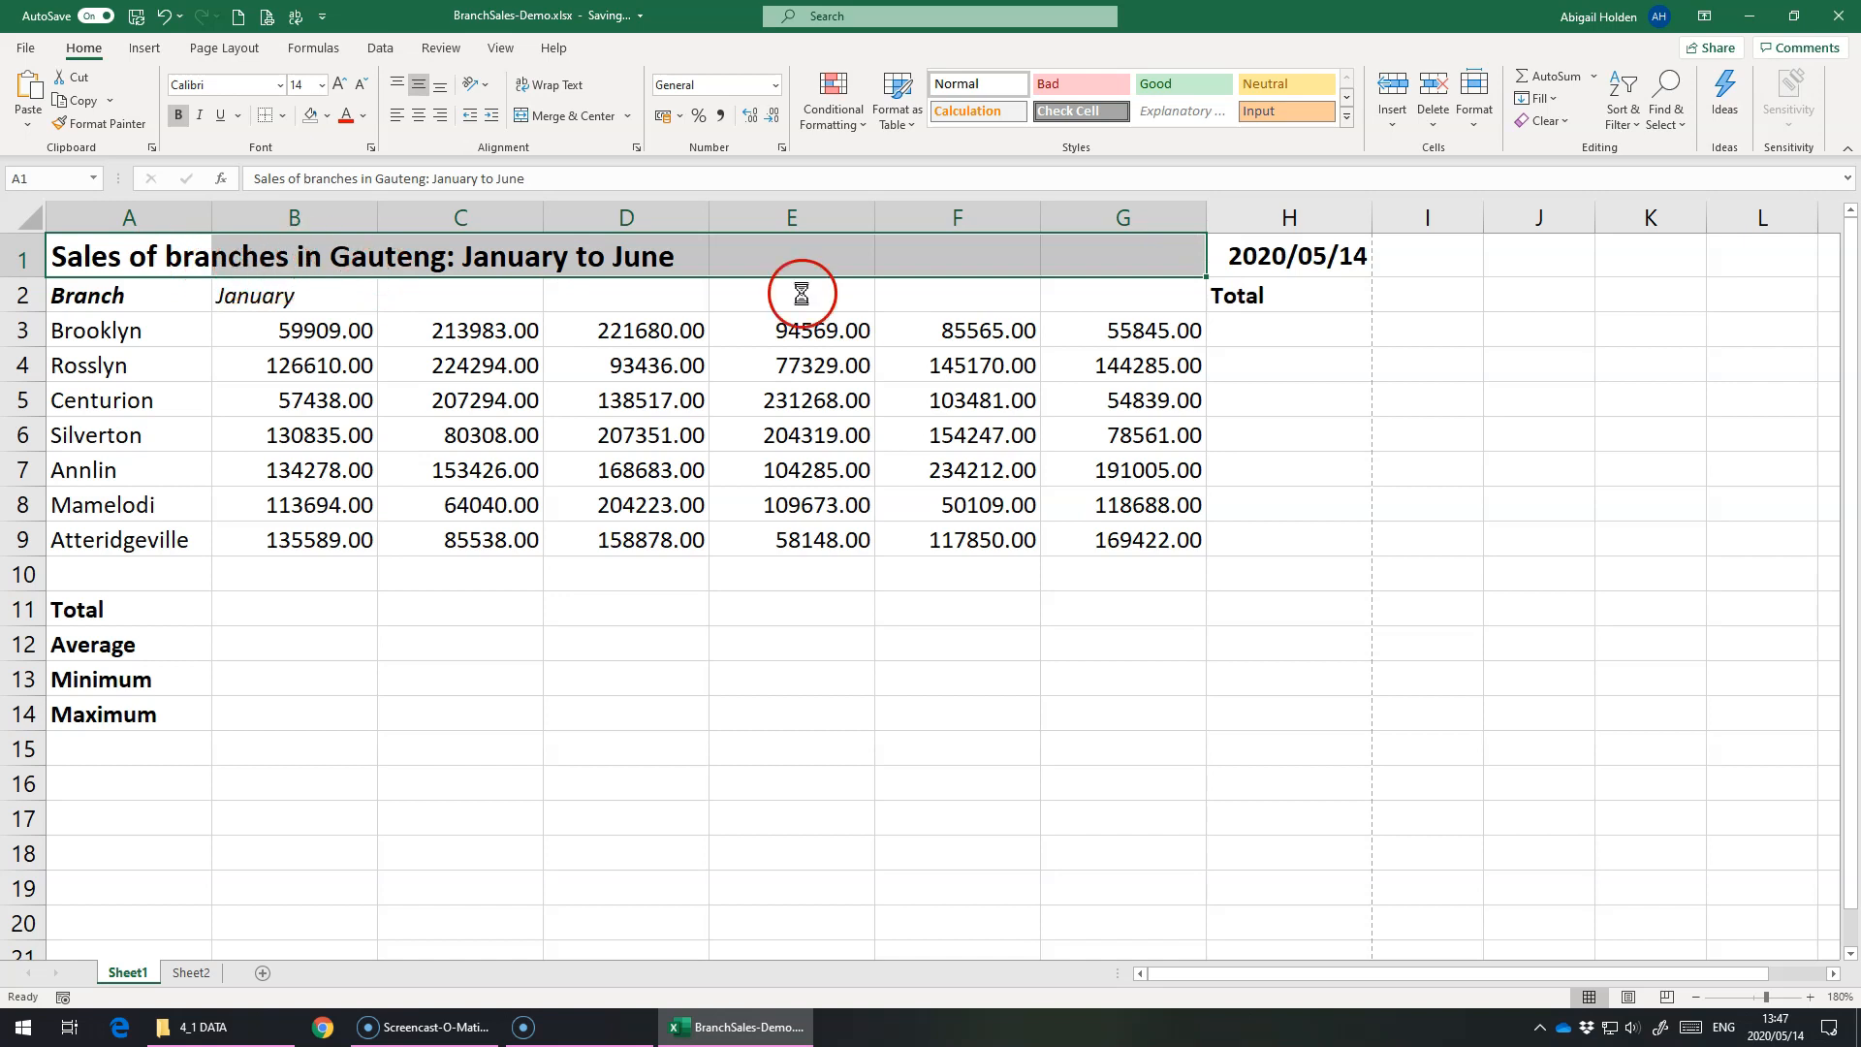
click(327, 115)
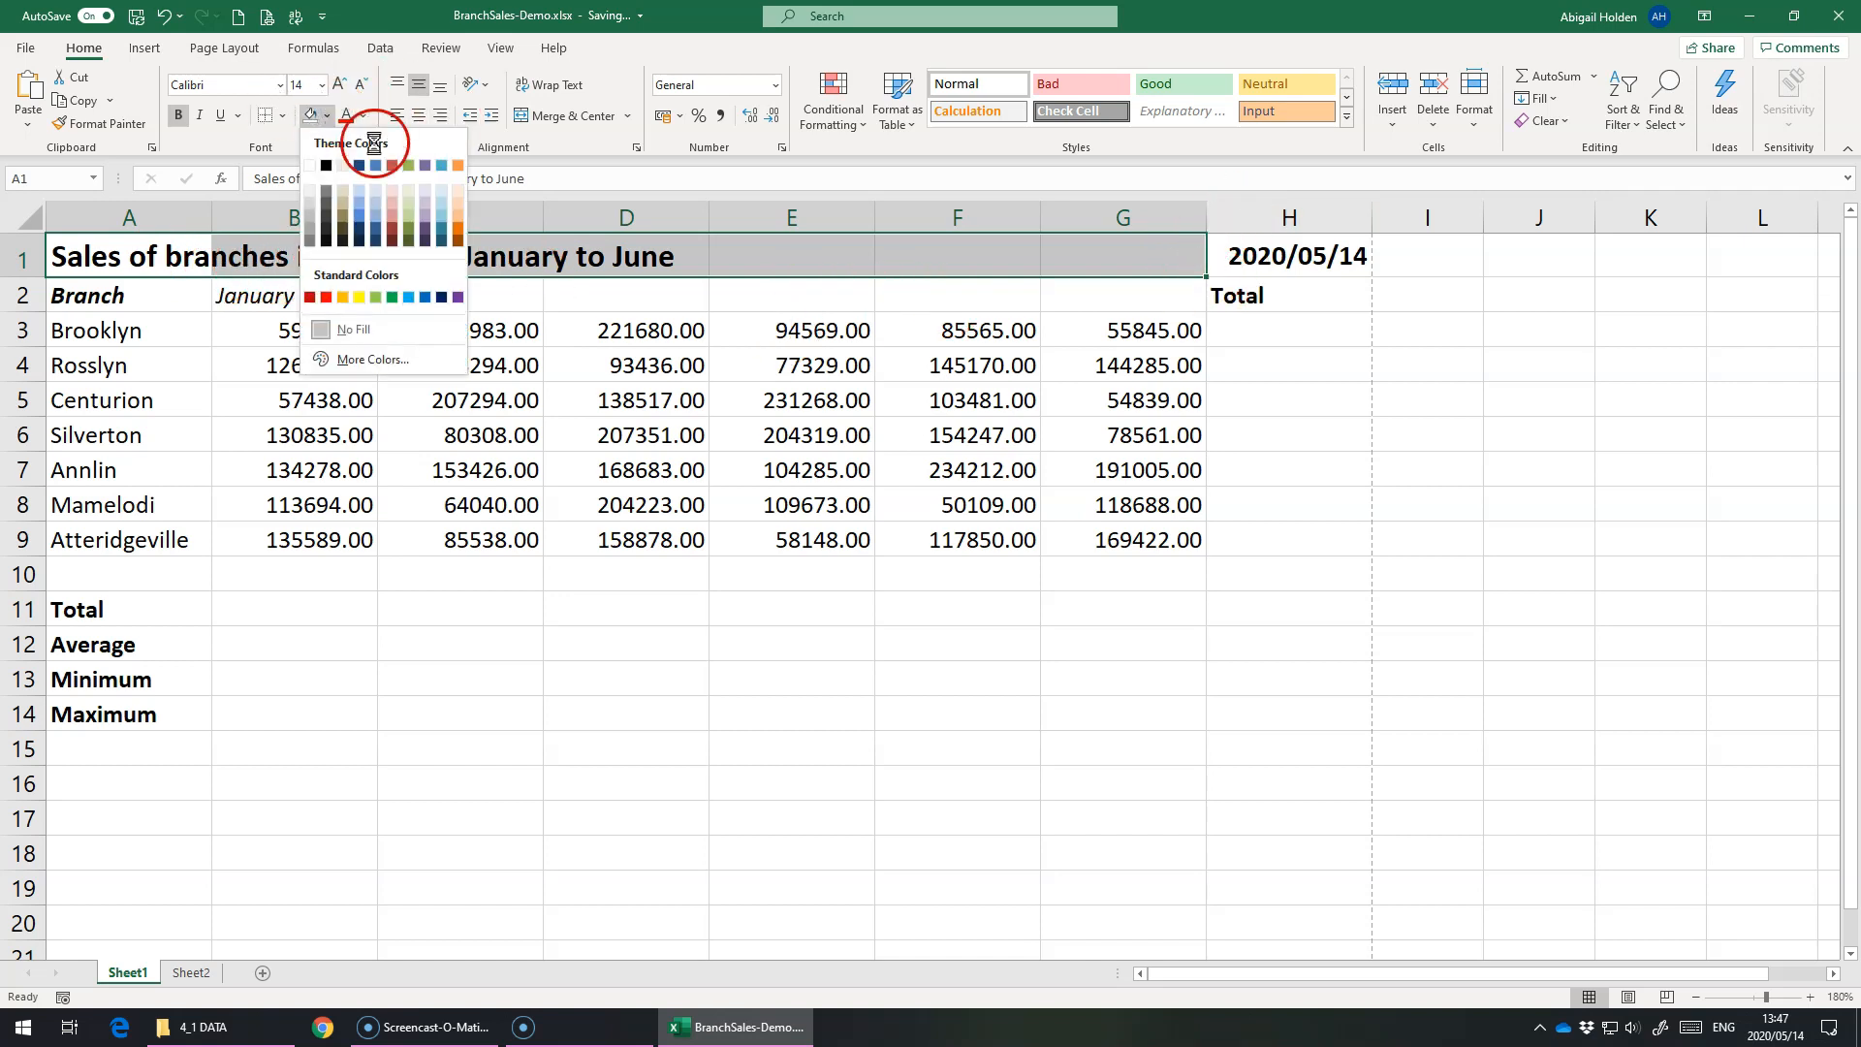
click(441, 209)
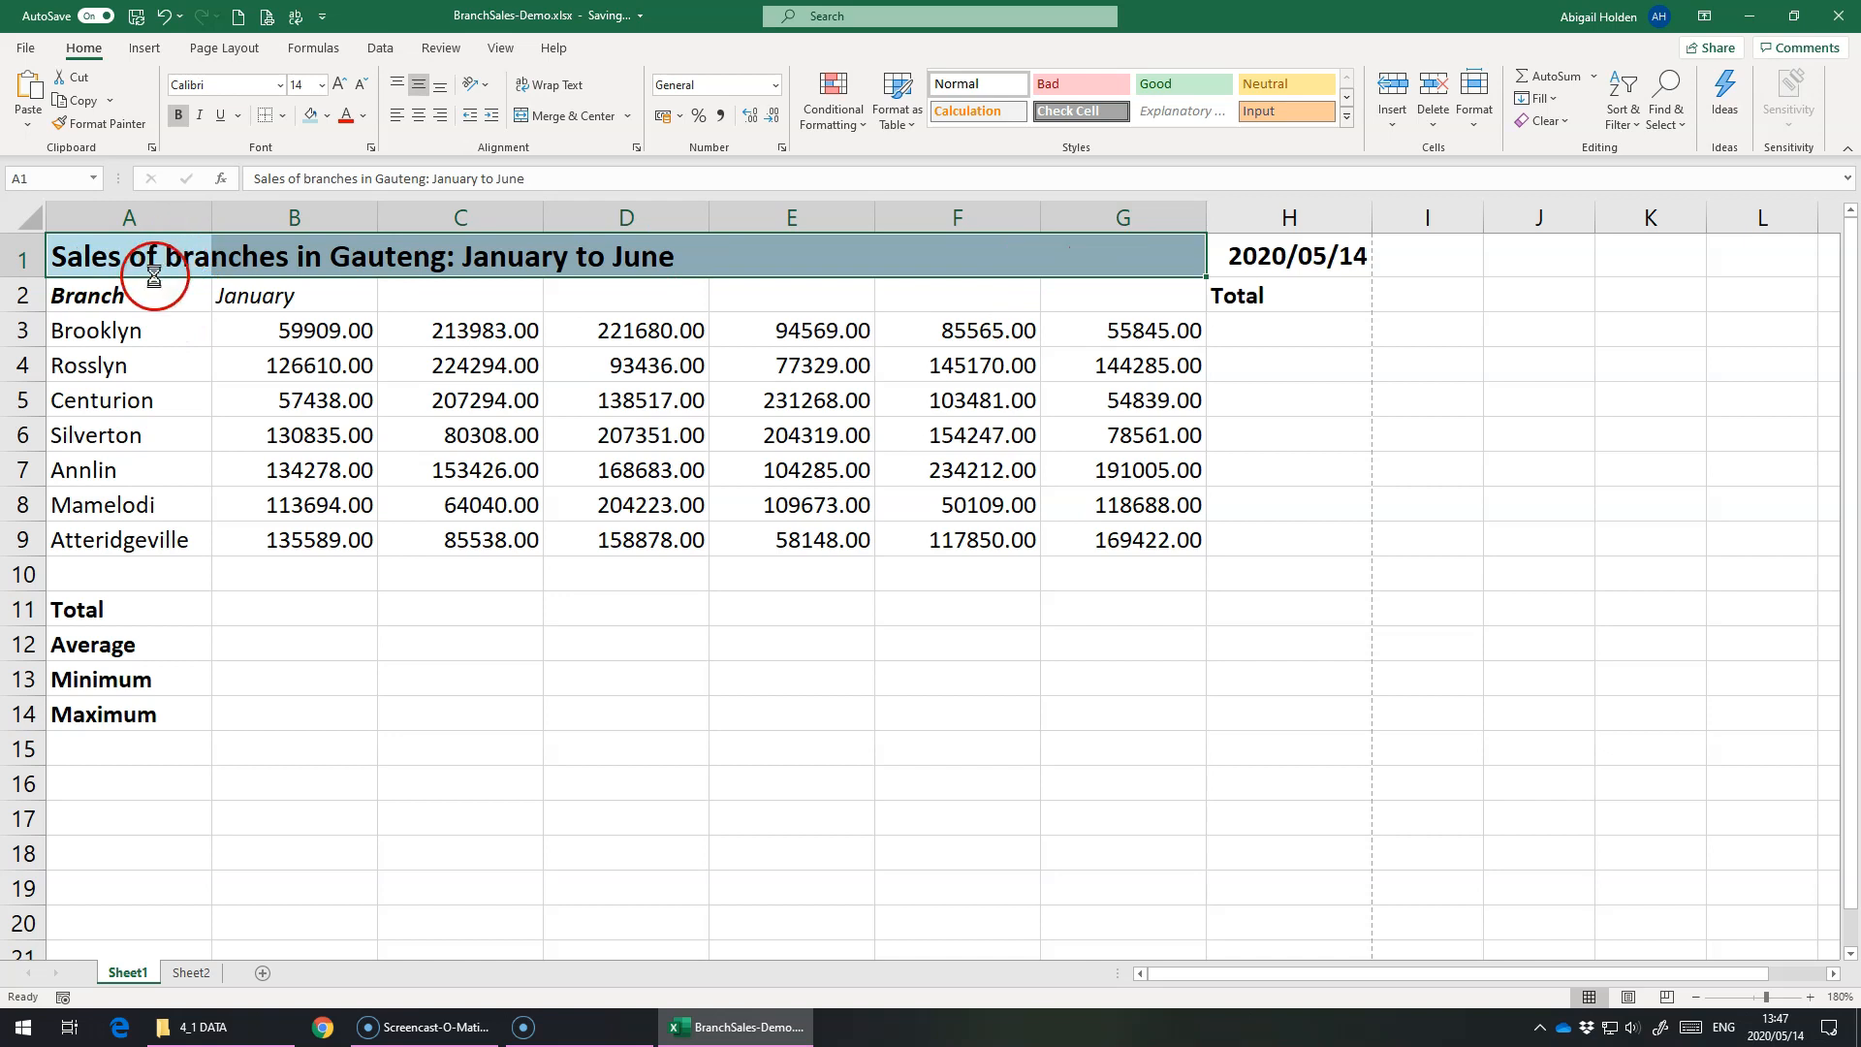
click(126, 322)
click(350, 254)
click(496, 264)
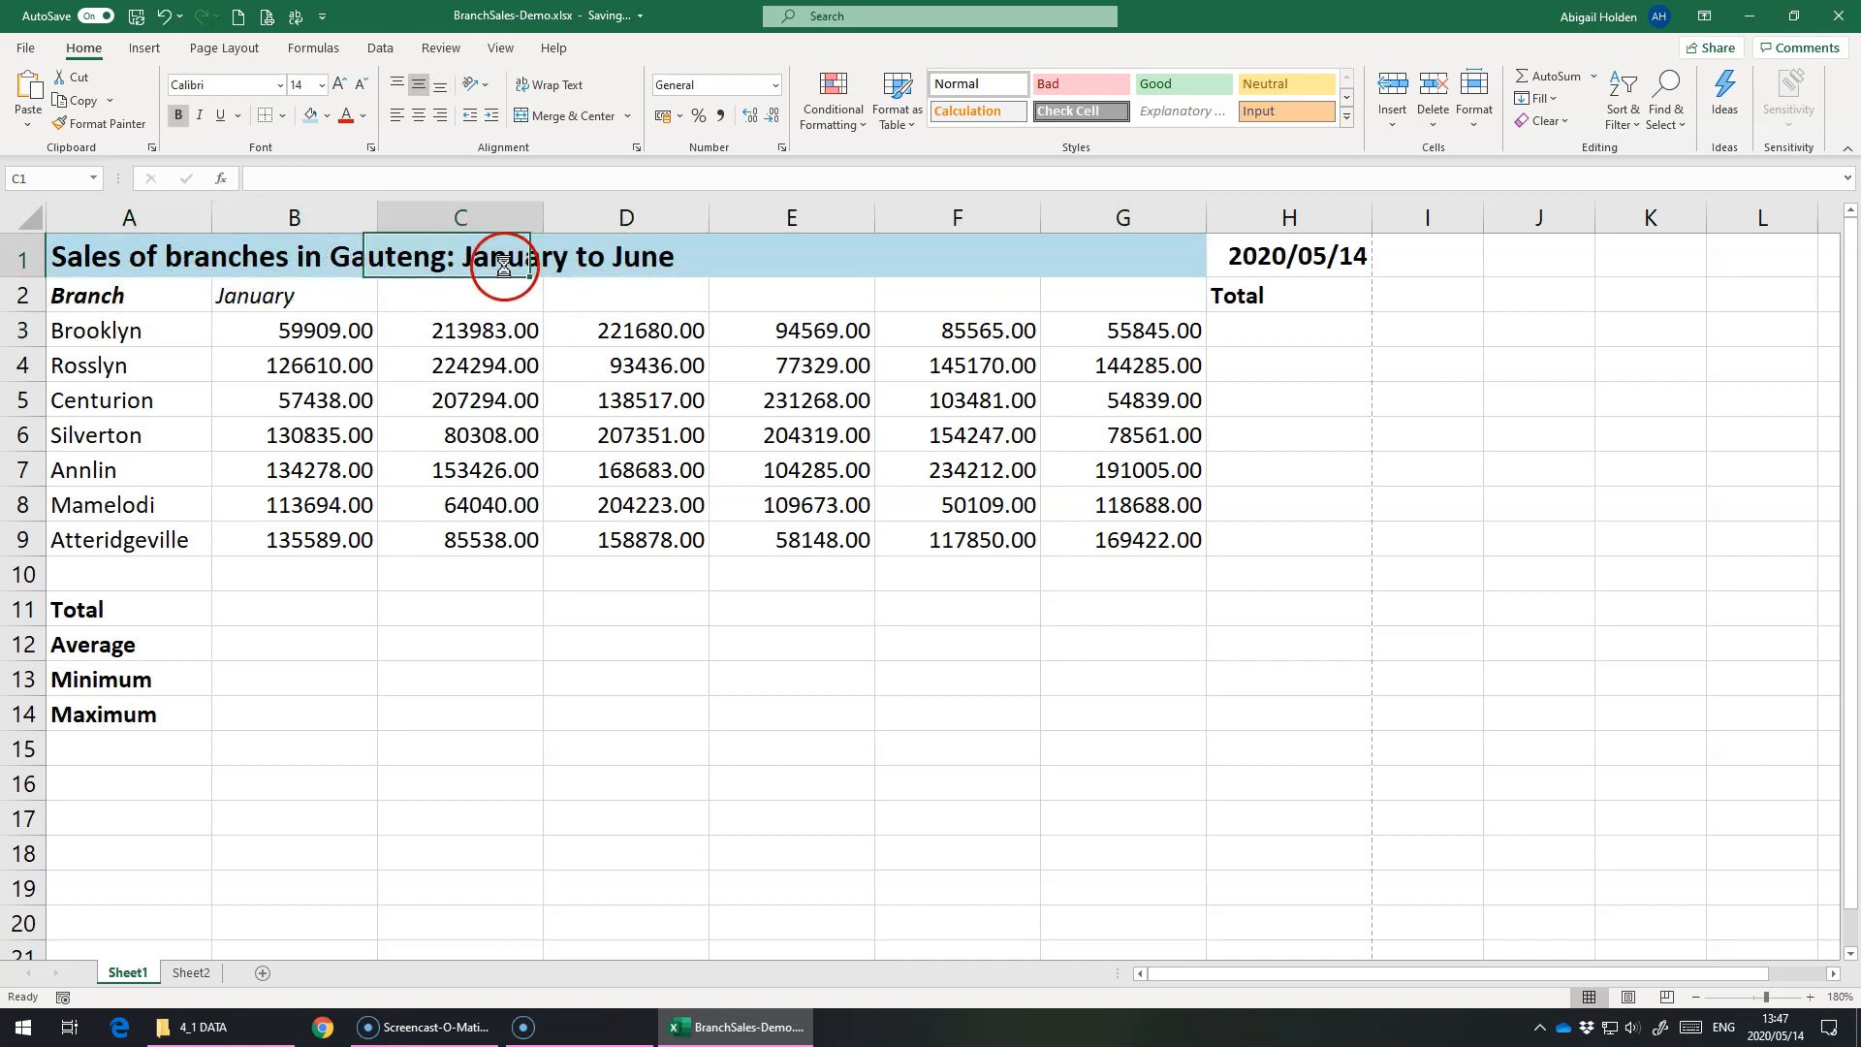
click(749, 260)
Merge and center the title across A1:G1, trying left alignment and setting it back to centered
drag(113, 259, 1192, 254)
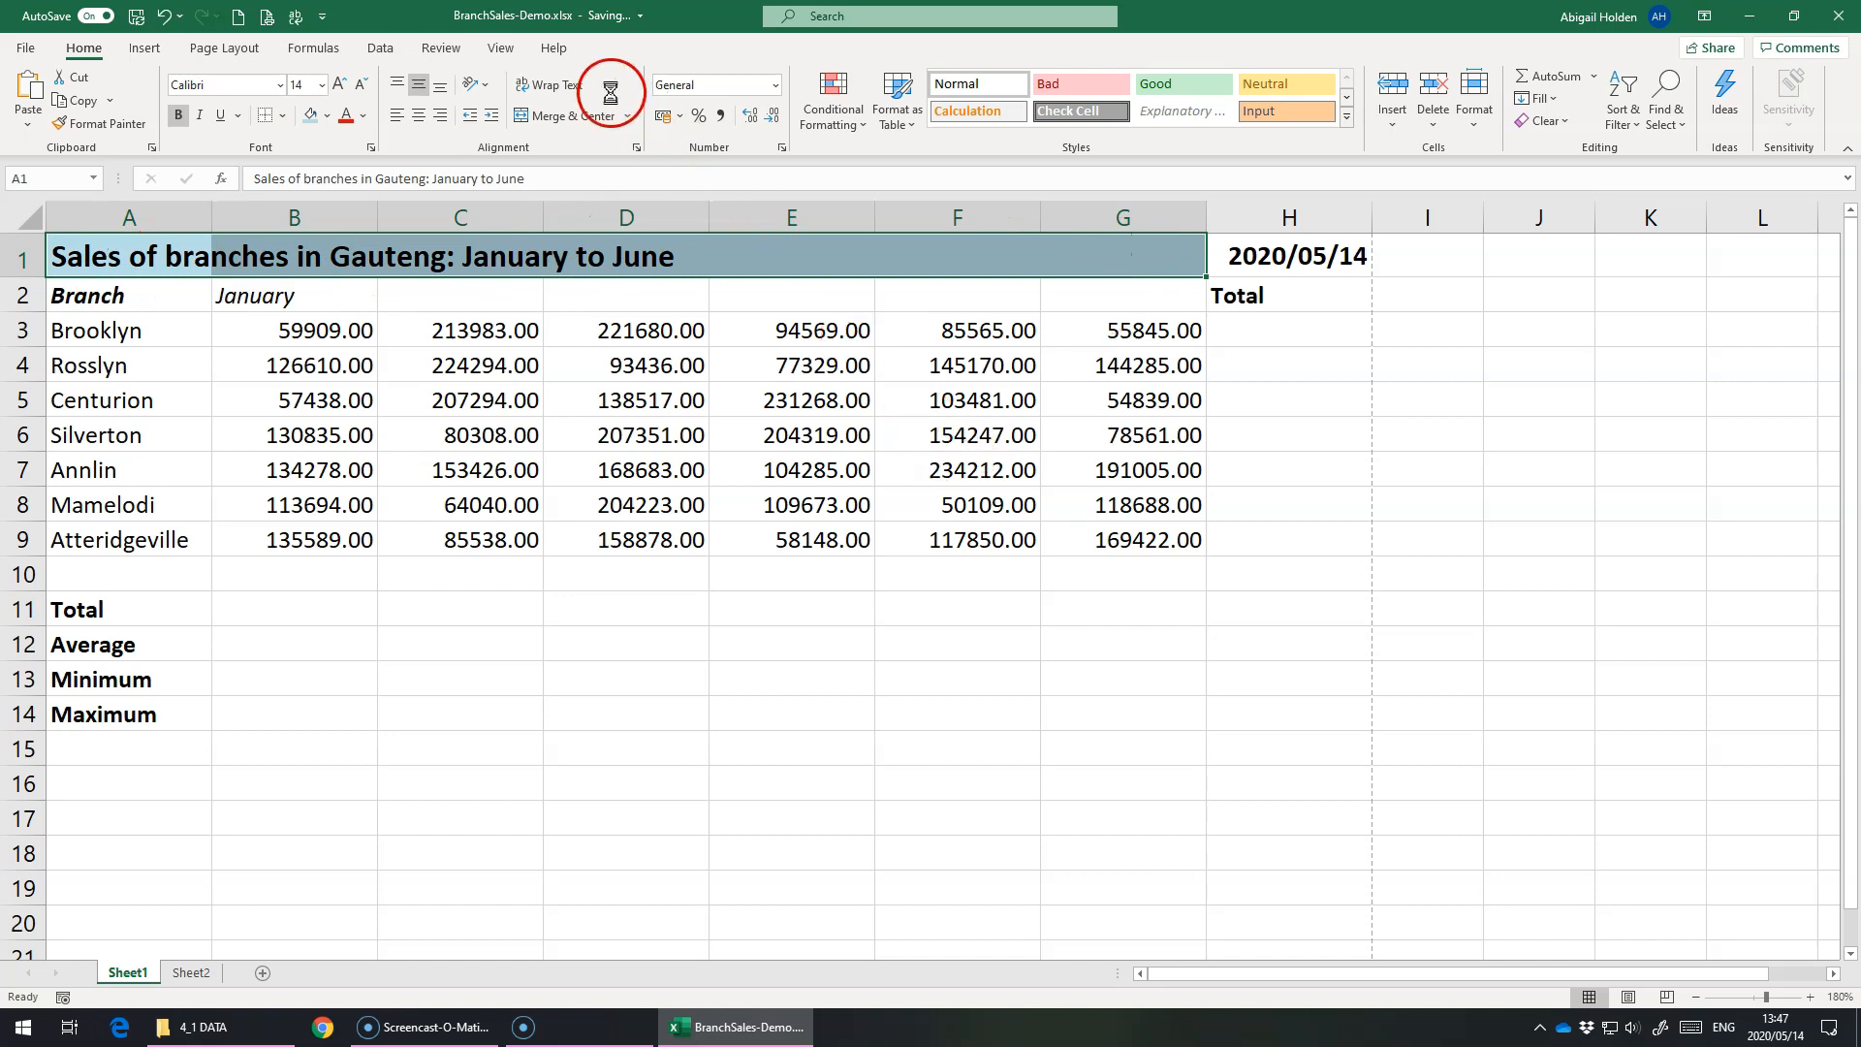
click(580, 114)
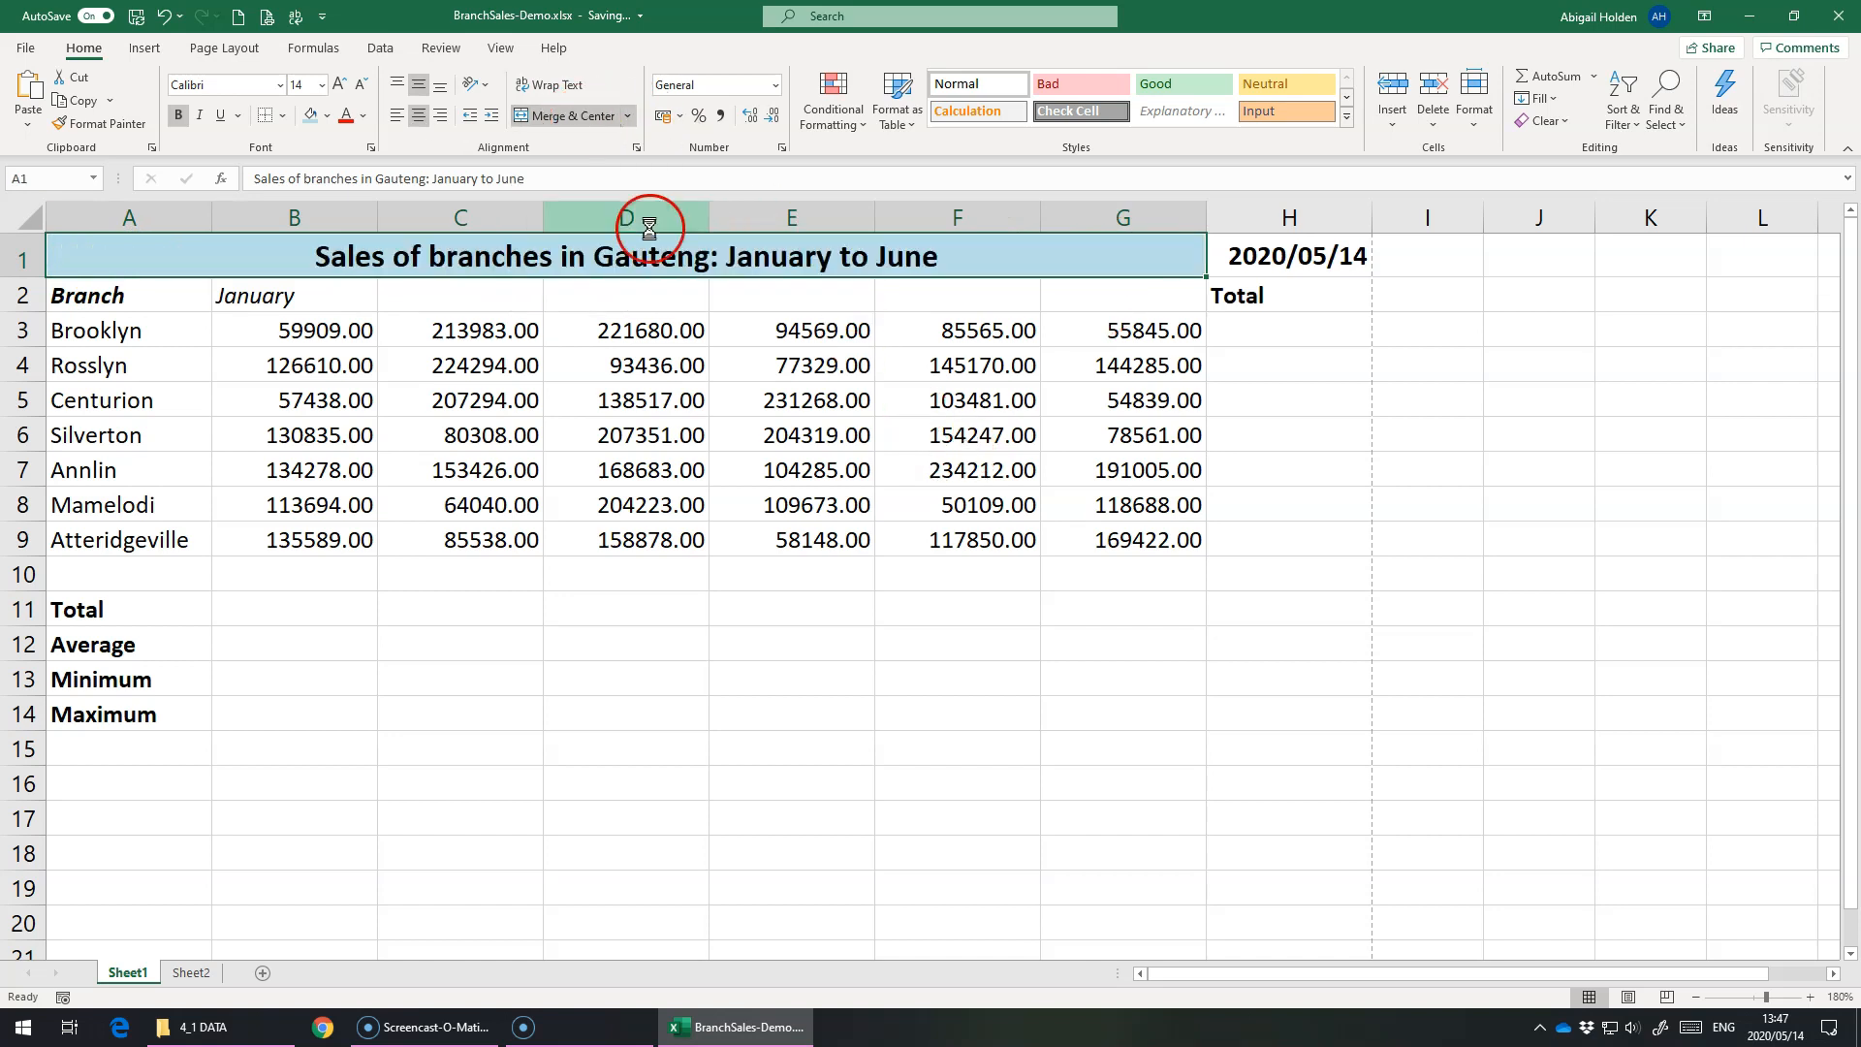
click(394, 113)
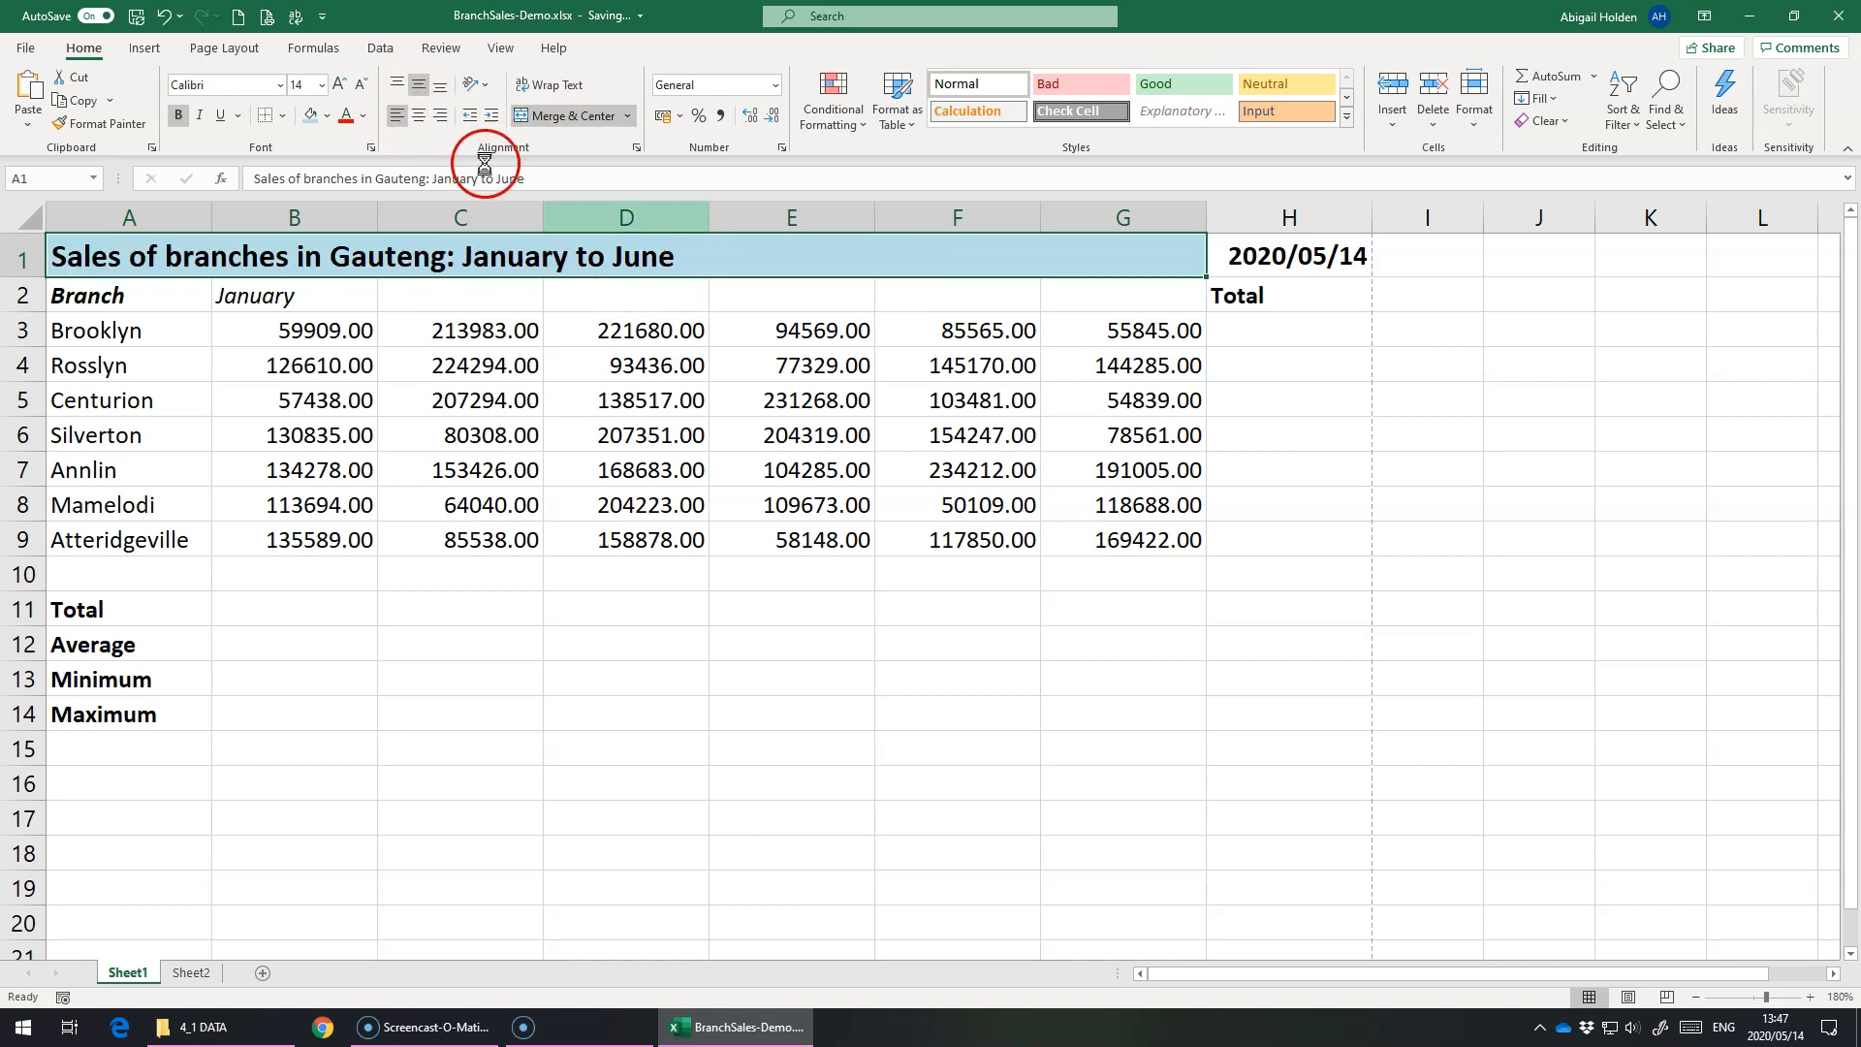
click(419, 116)
click(249, 340)
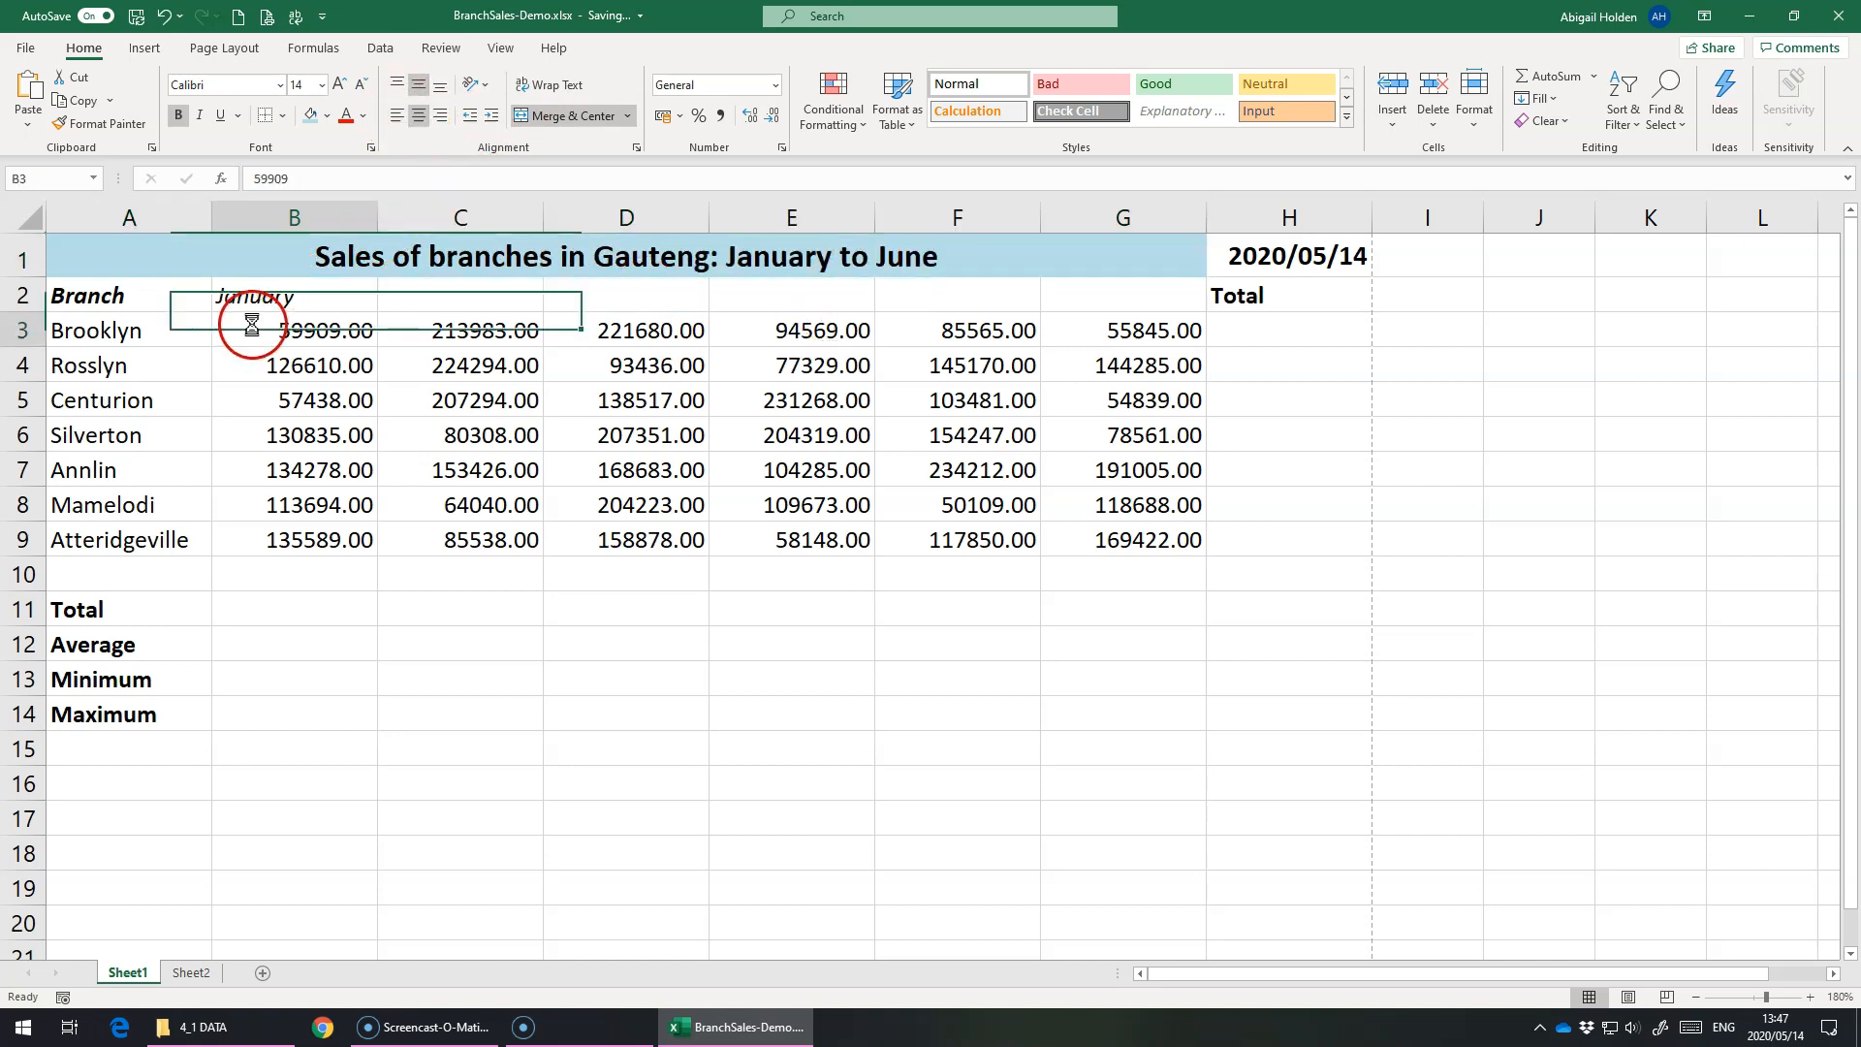
Apply All Borders to the sales table in A1:H9
click(207, 242)
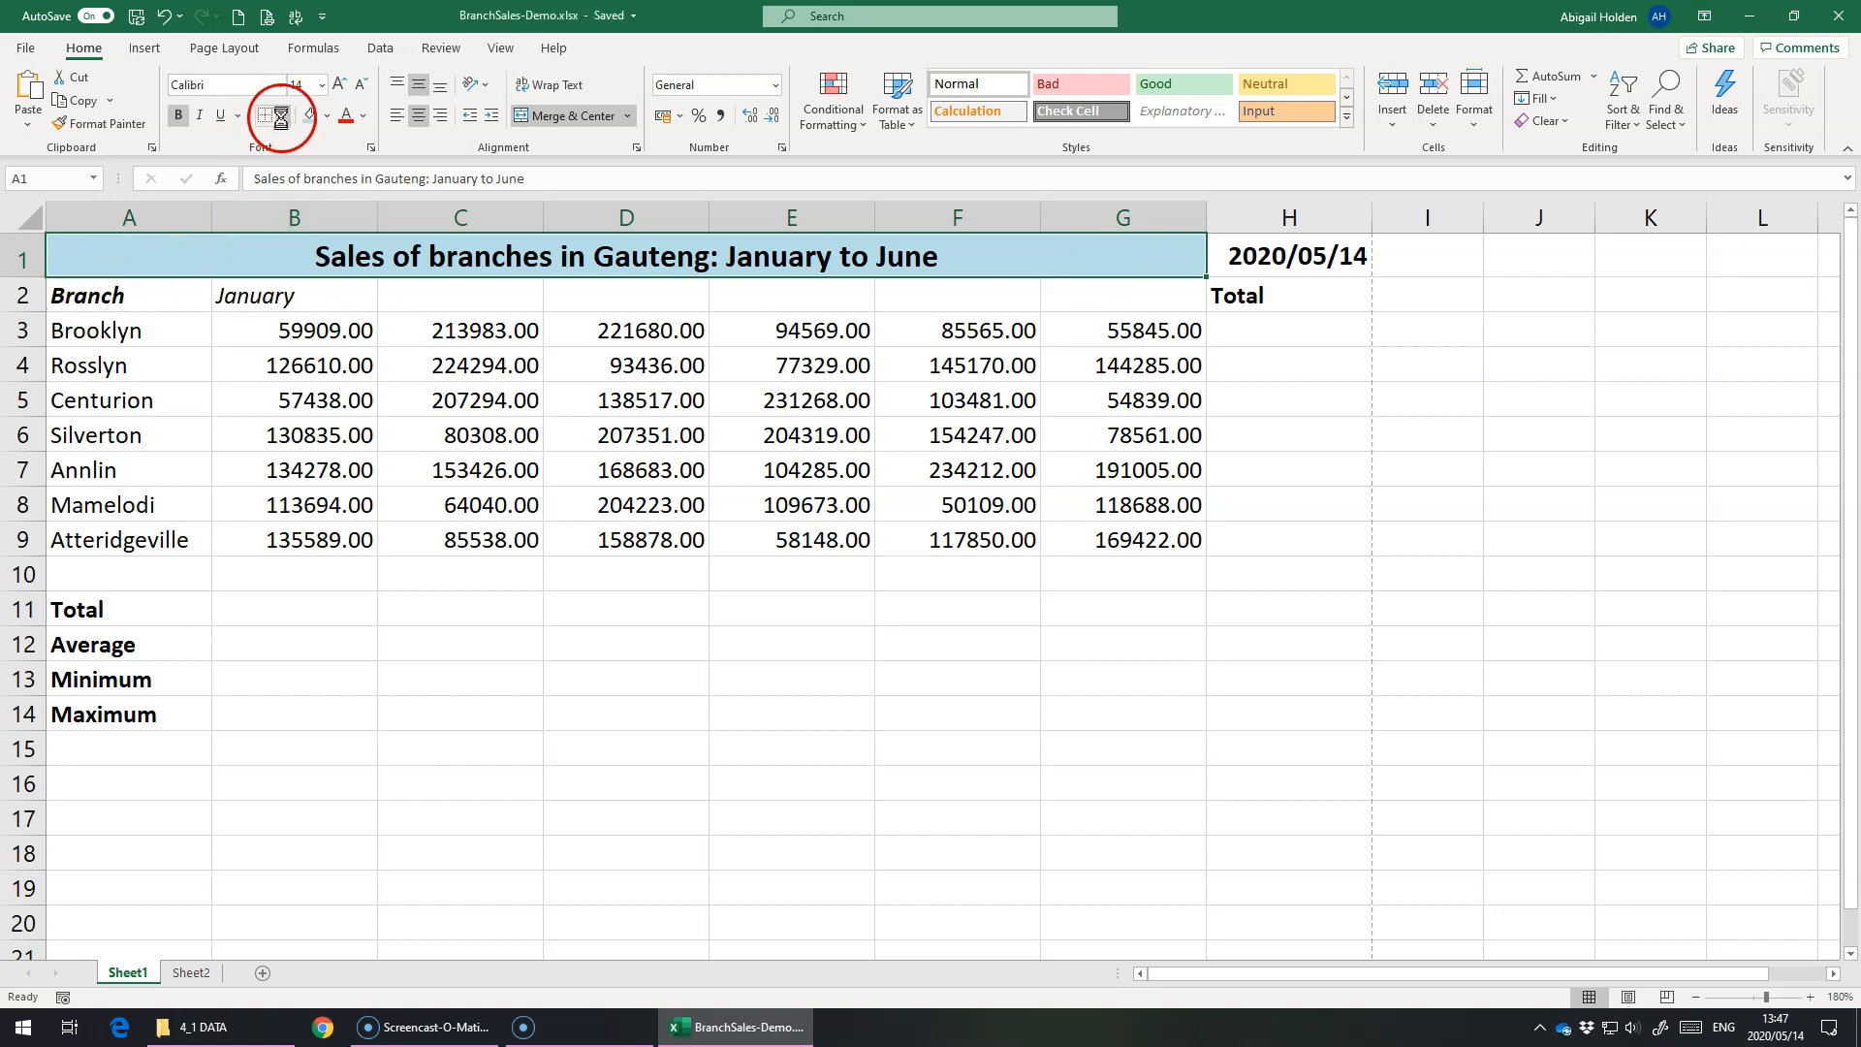
click(258, 365)
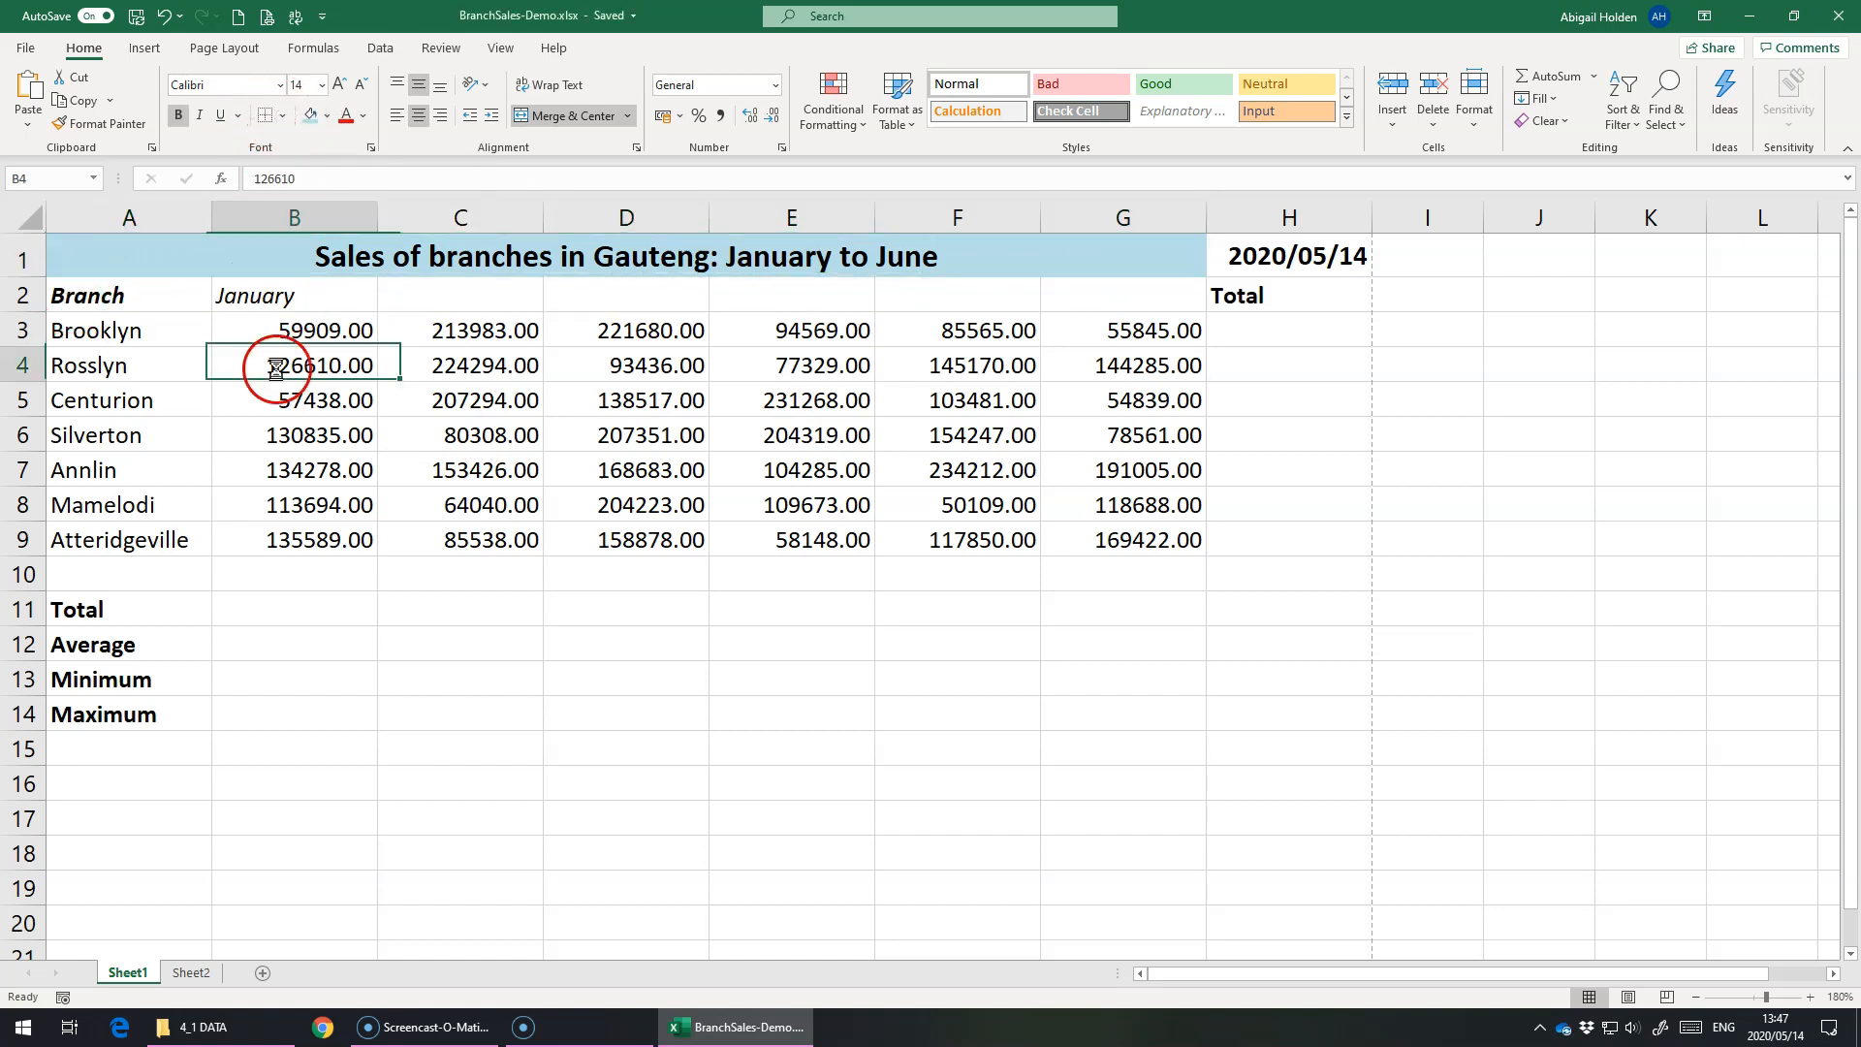
drag(104, 243, 1243, 532)
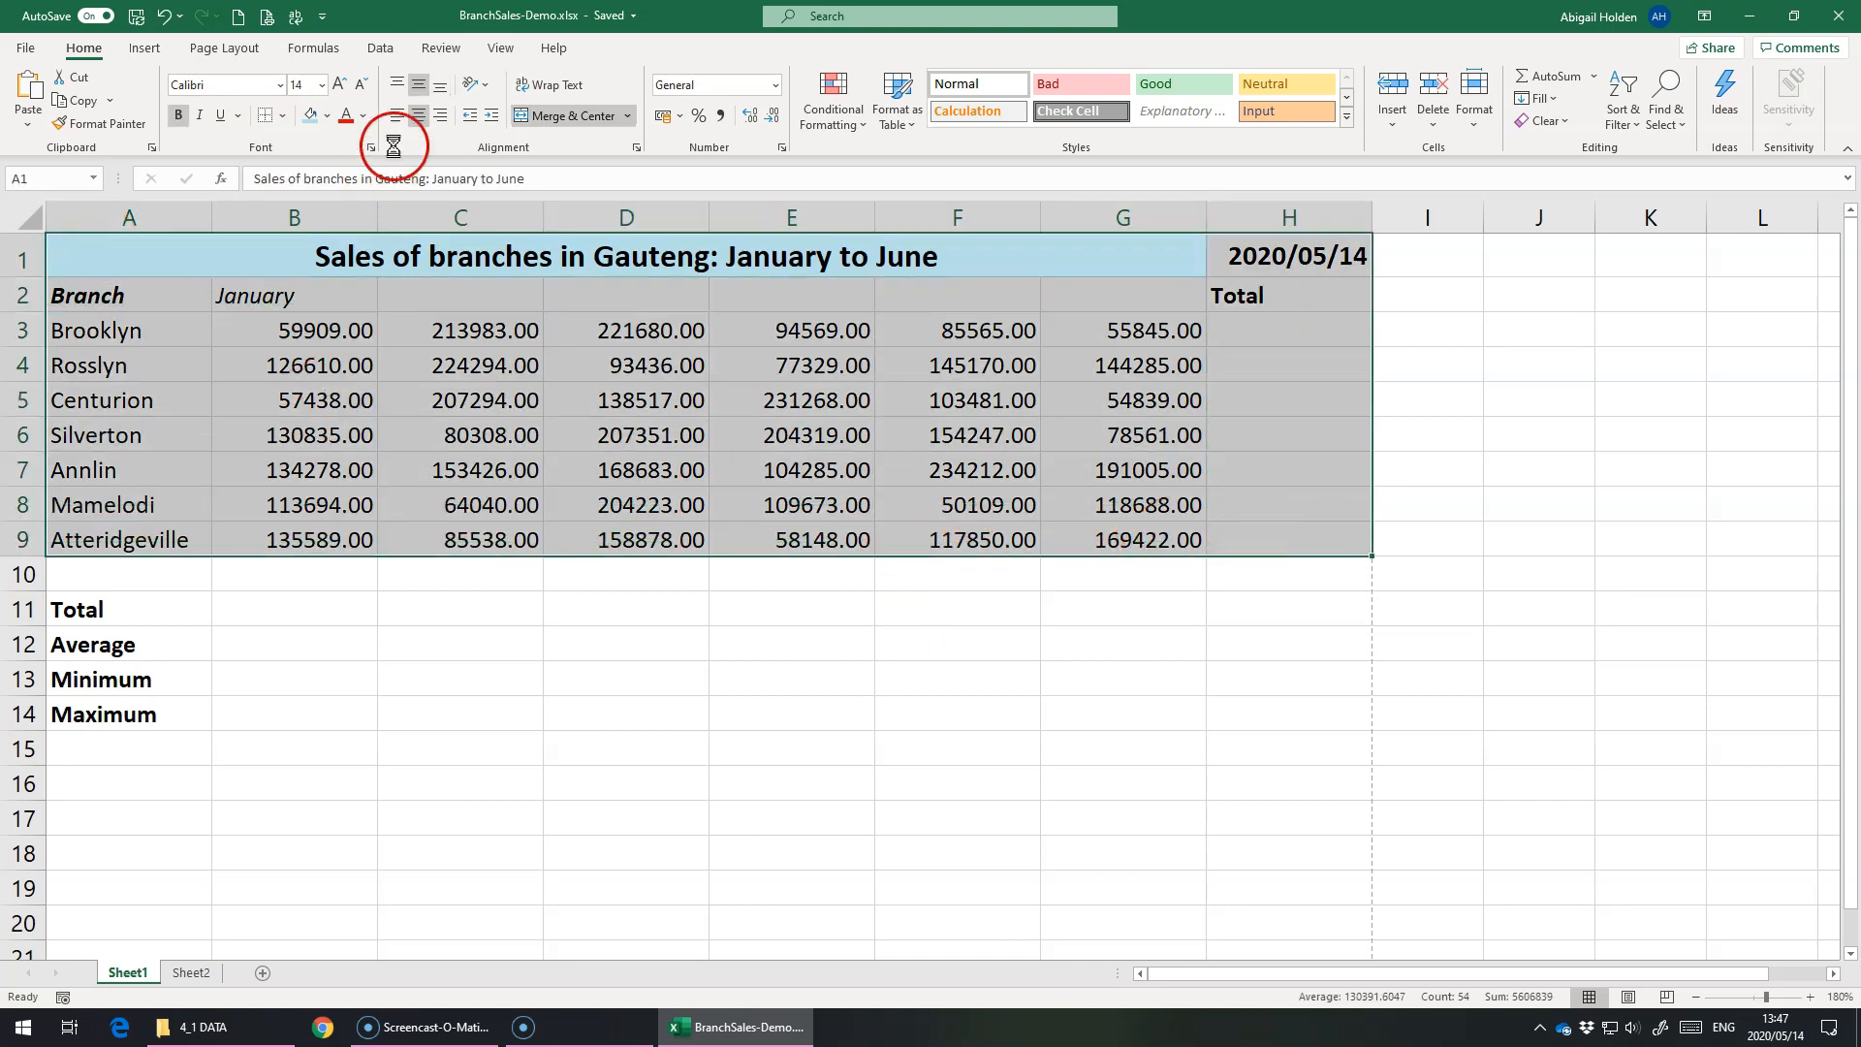
click(282, 116)
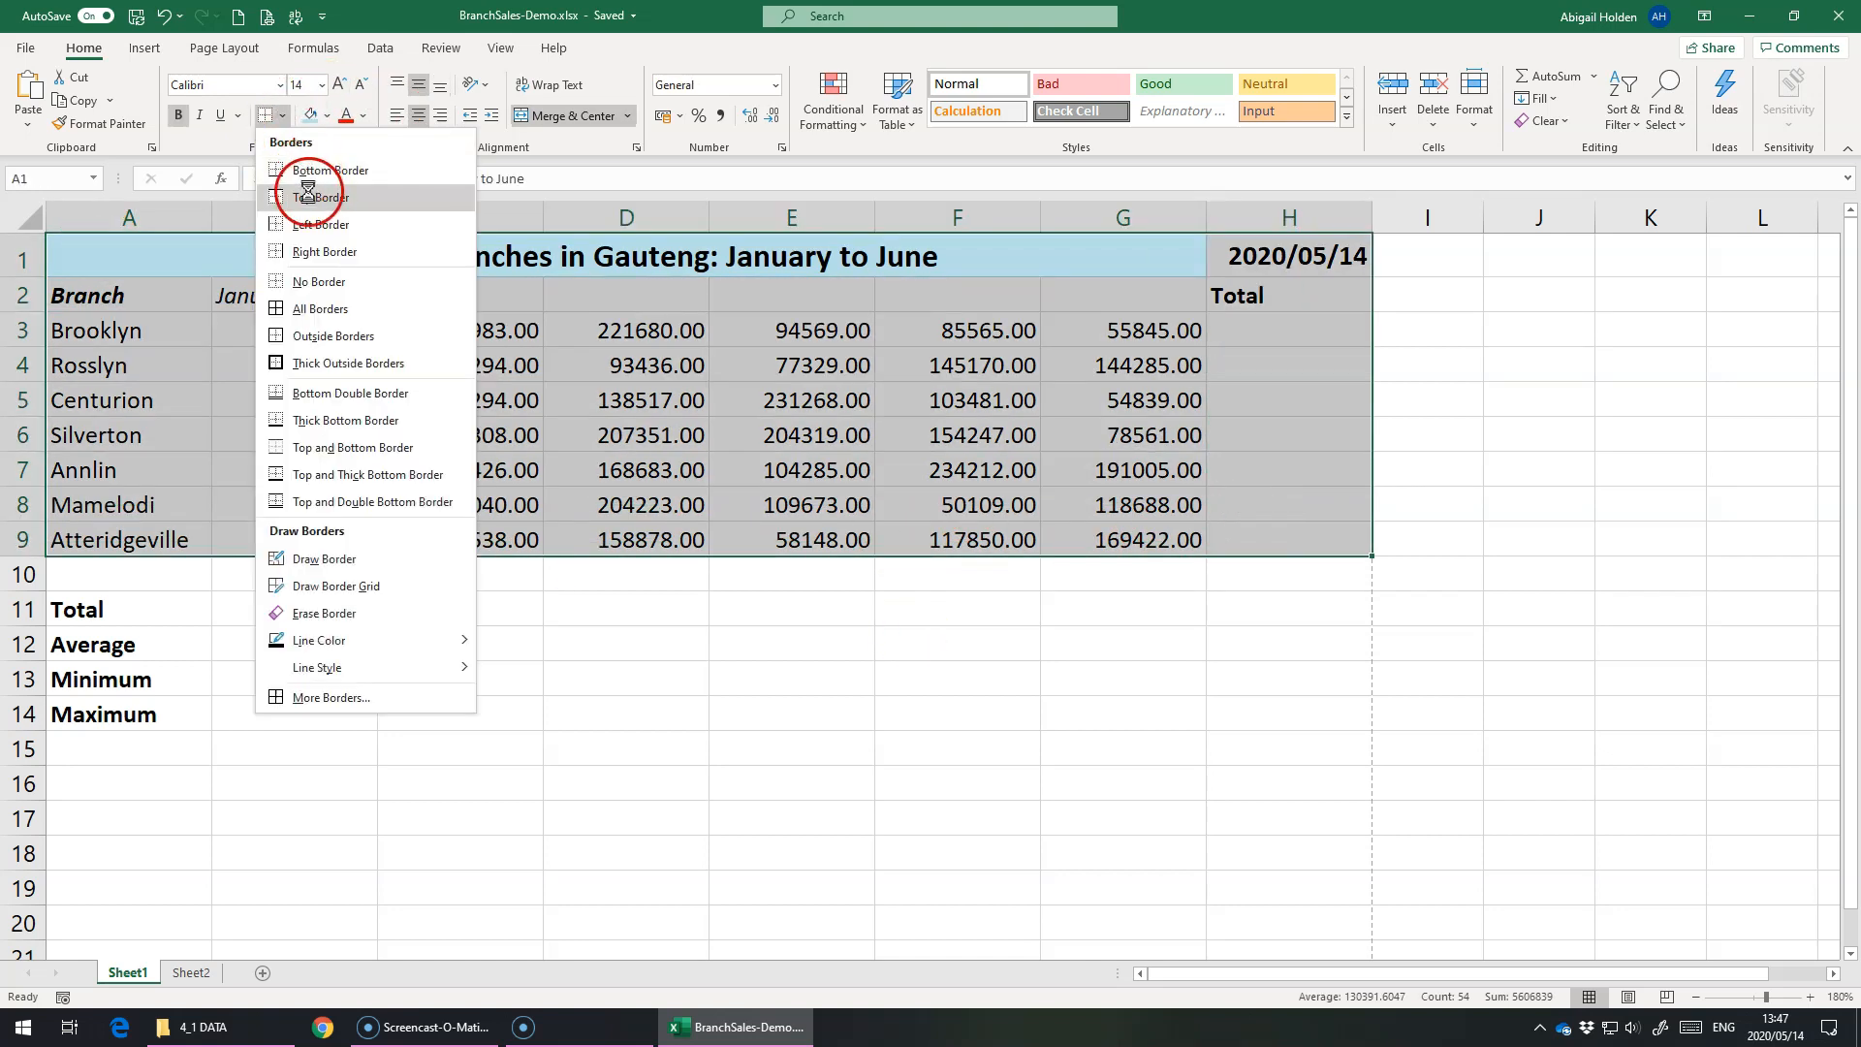
click(325, 308)
click(555, 435)
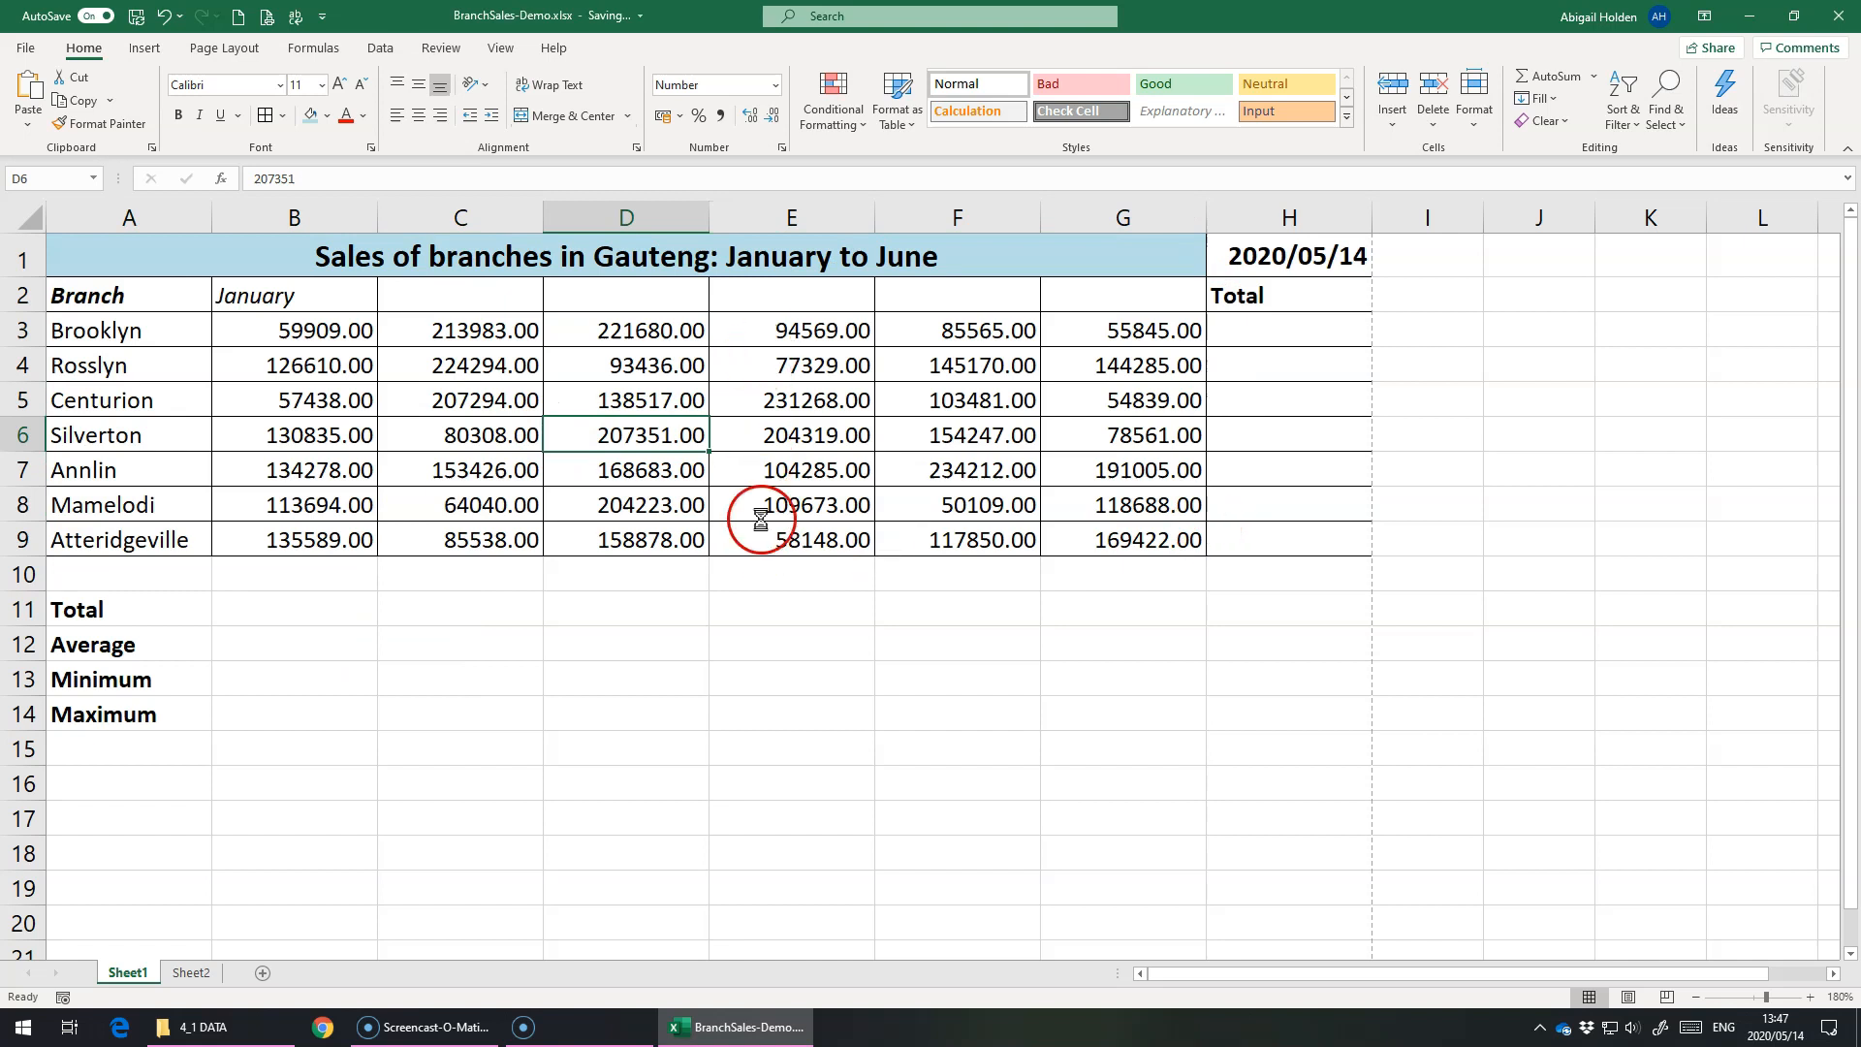
click(237, 609)
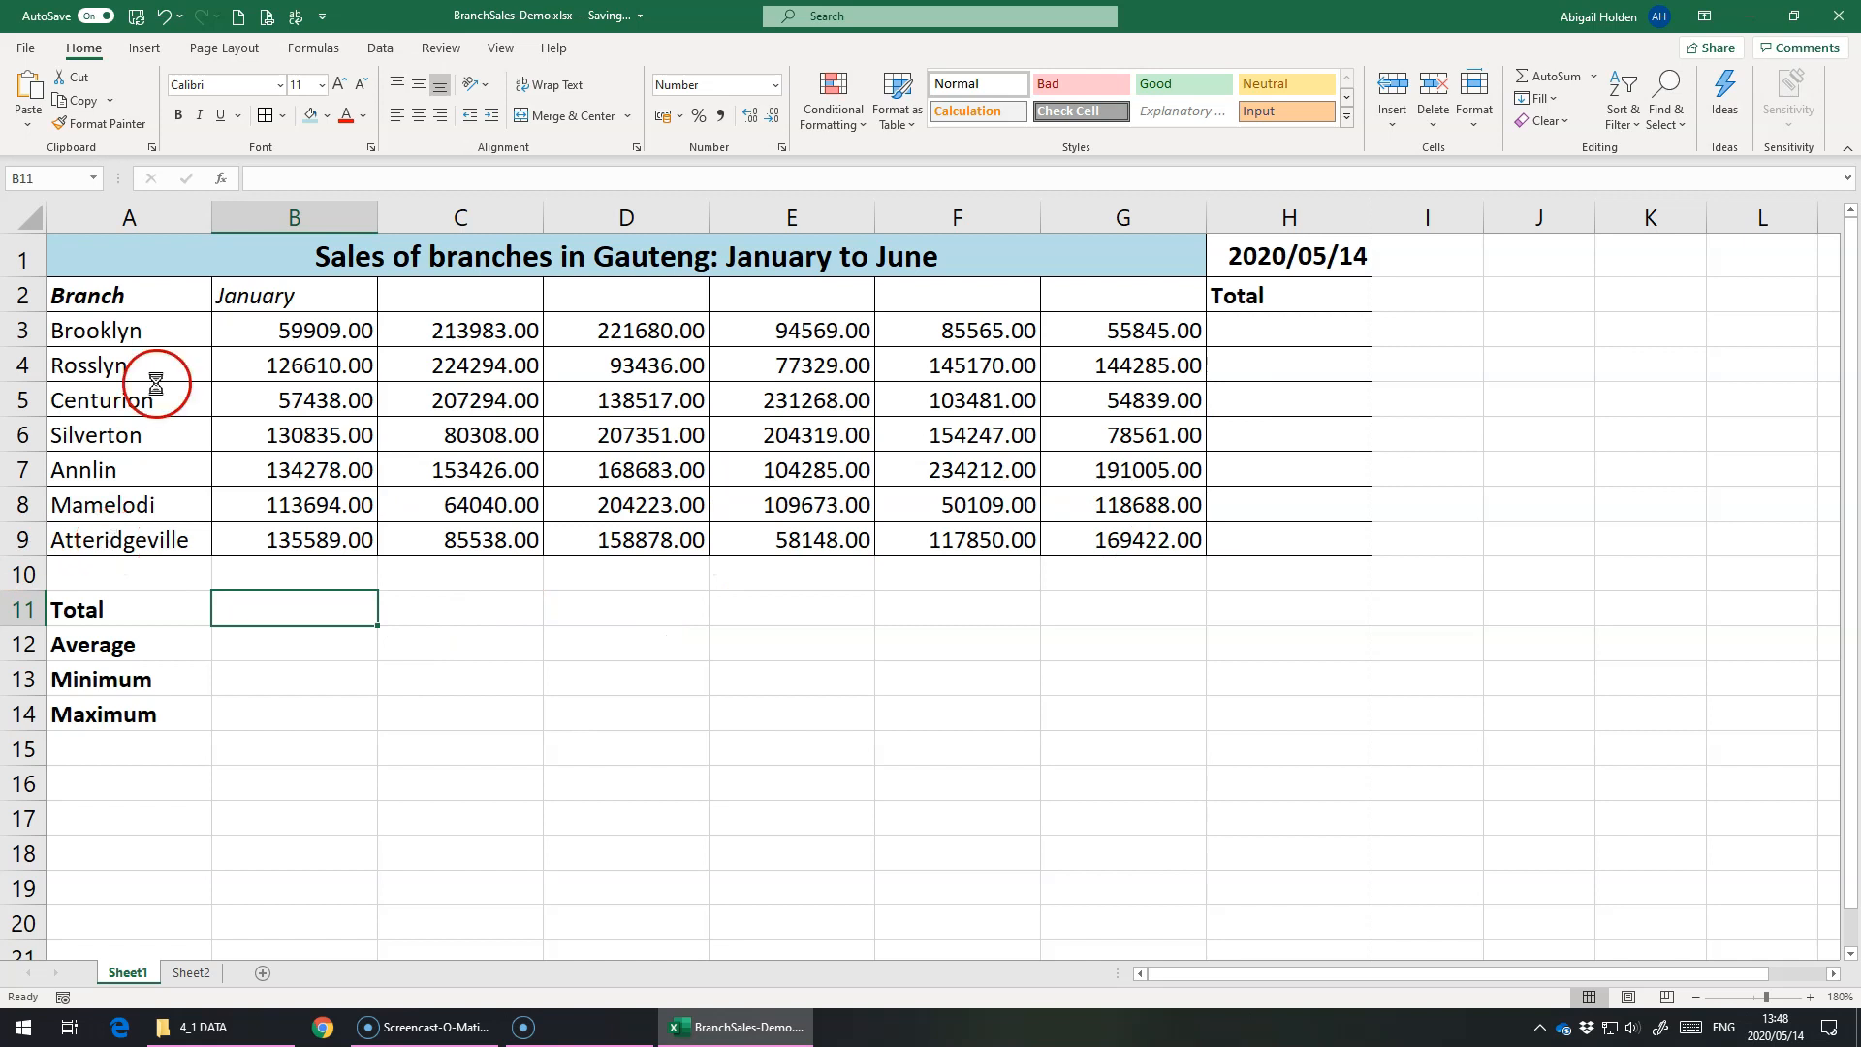
Add Thick Outside Borders around the sales table in A1:H9
drag(129, 253, 1271, 532)
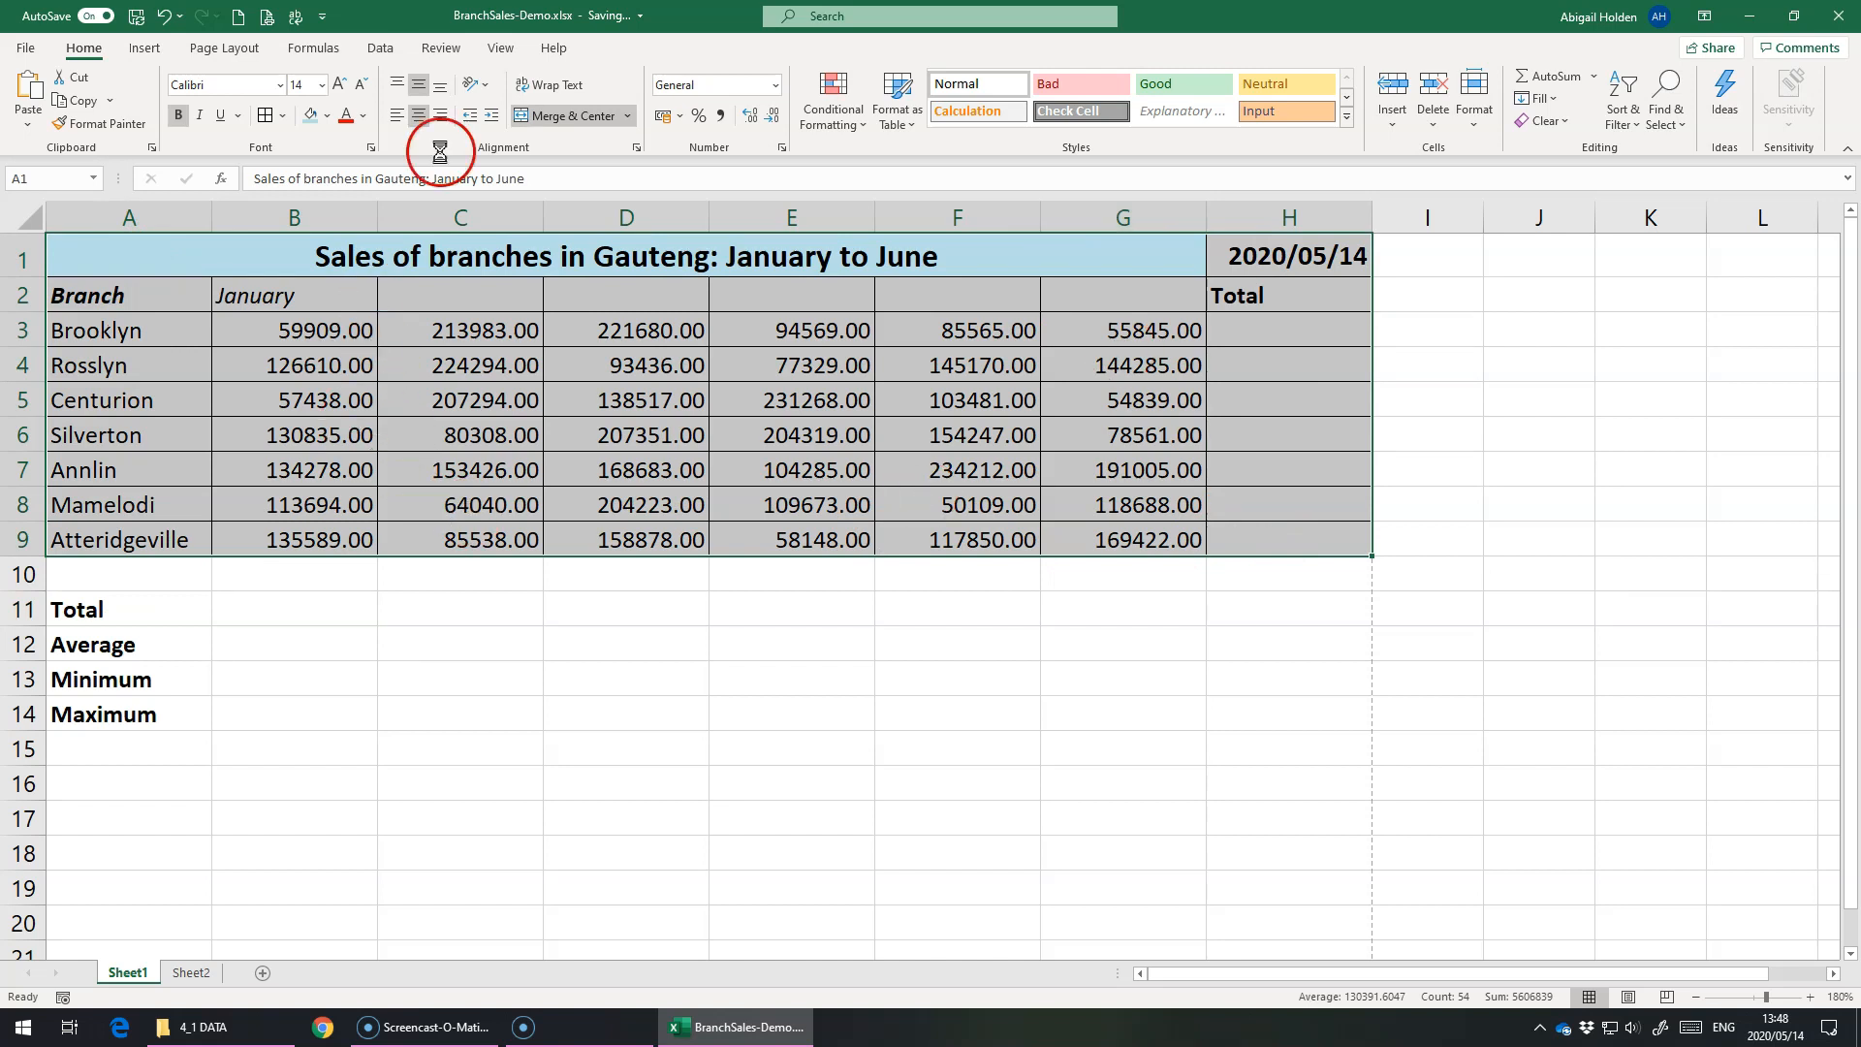
click(282, 115)
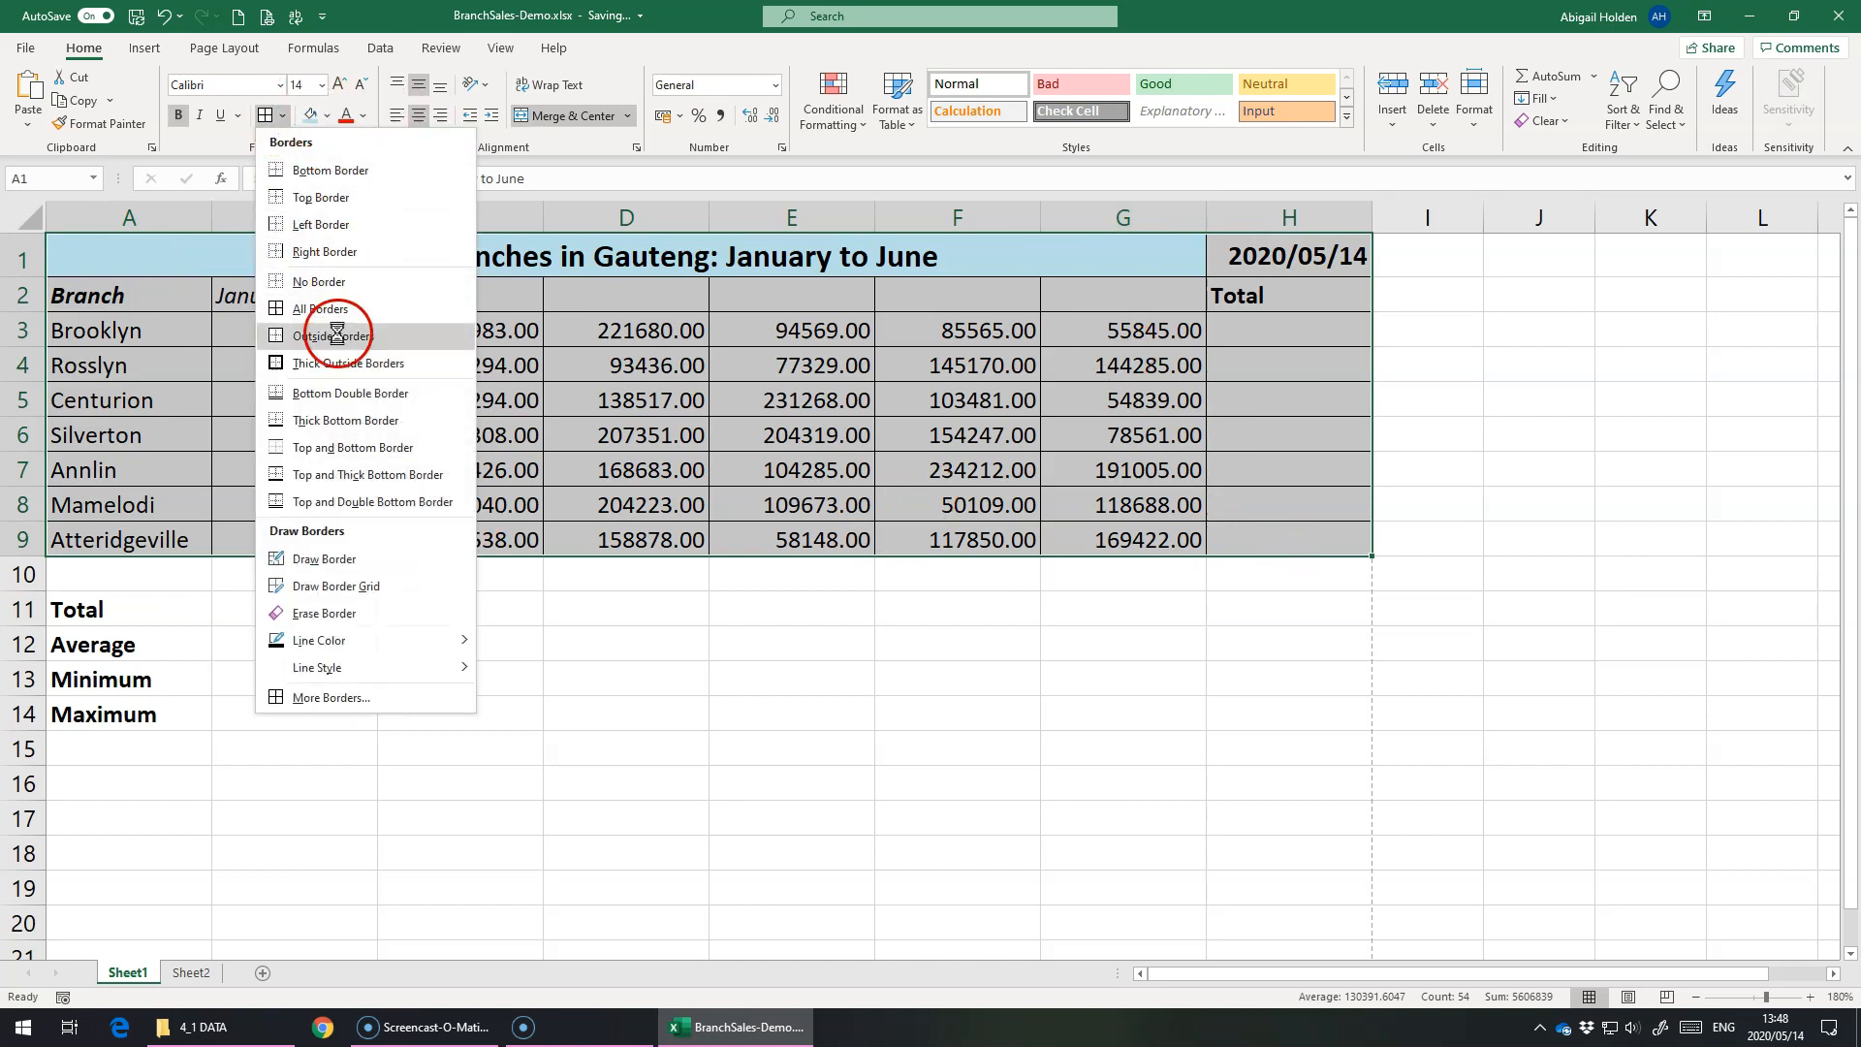
click(334, 362)
click(621, 472)
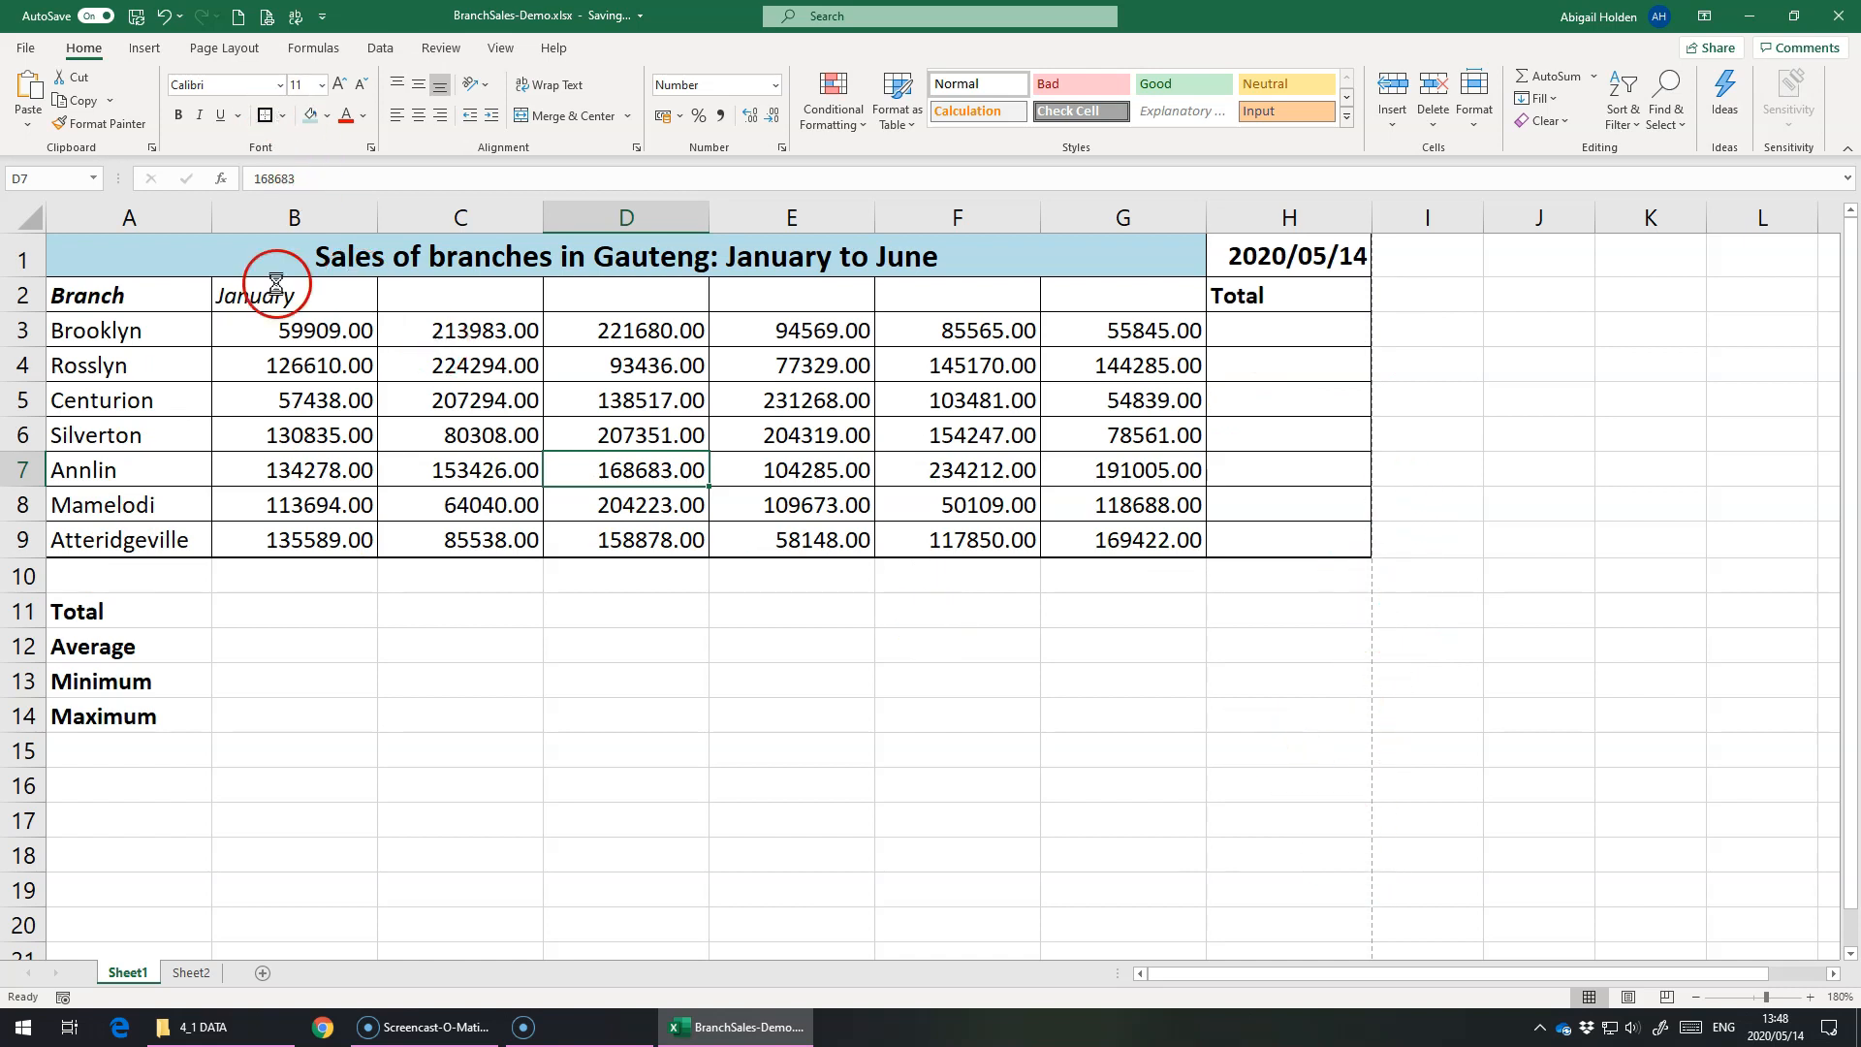
click(260, 368)
Apply a Top and Thick Bottom Border to the heading row cells A2:H2
drag(92, 291, 1254, 300)
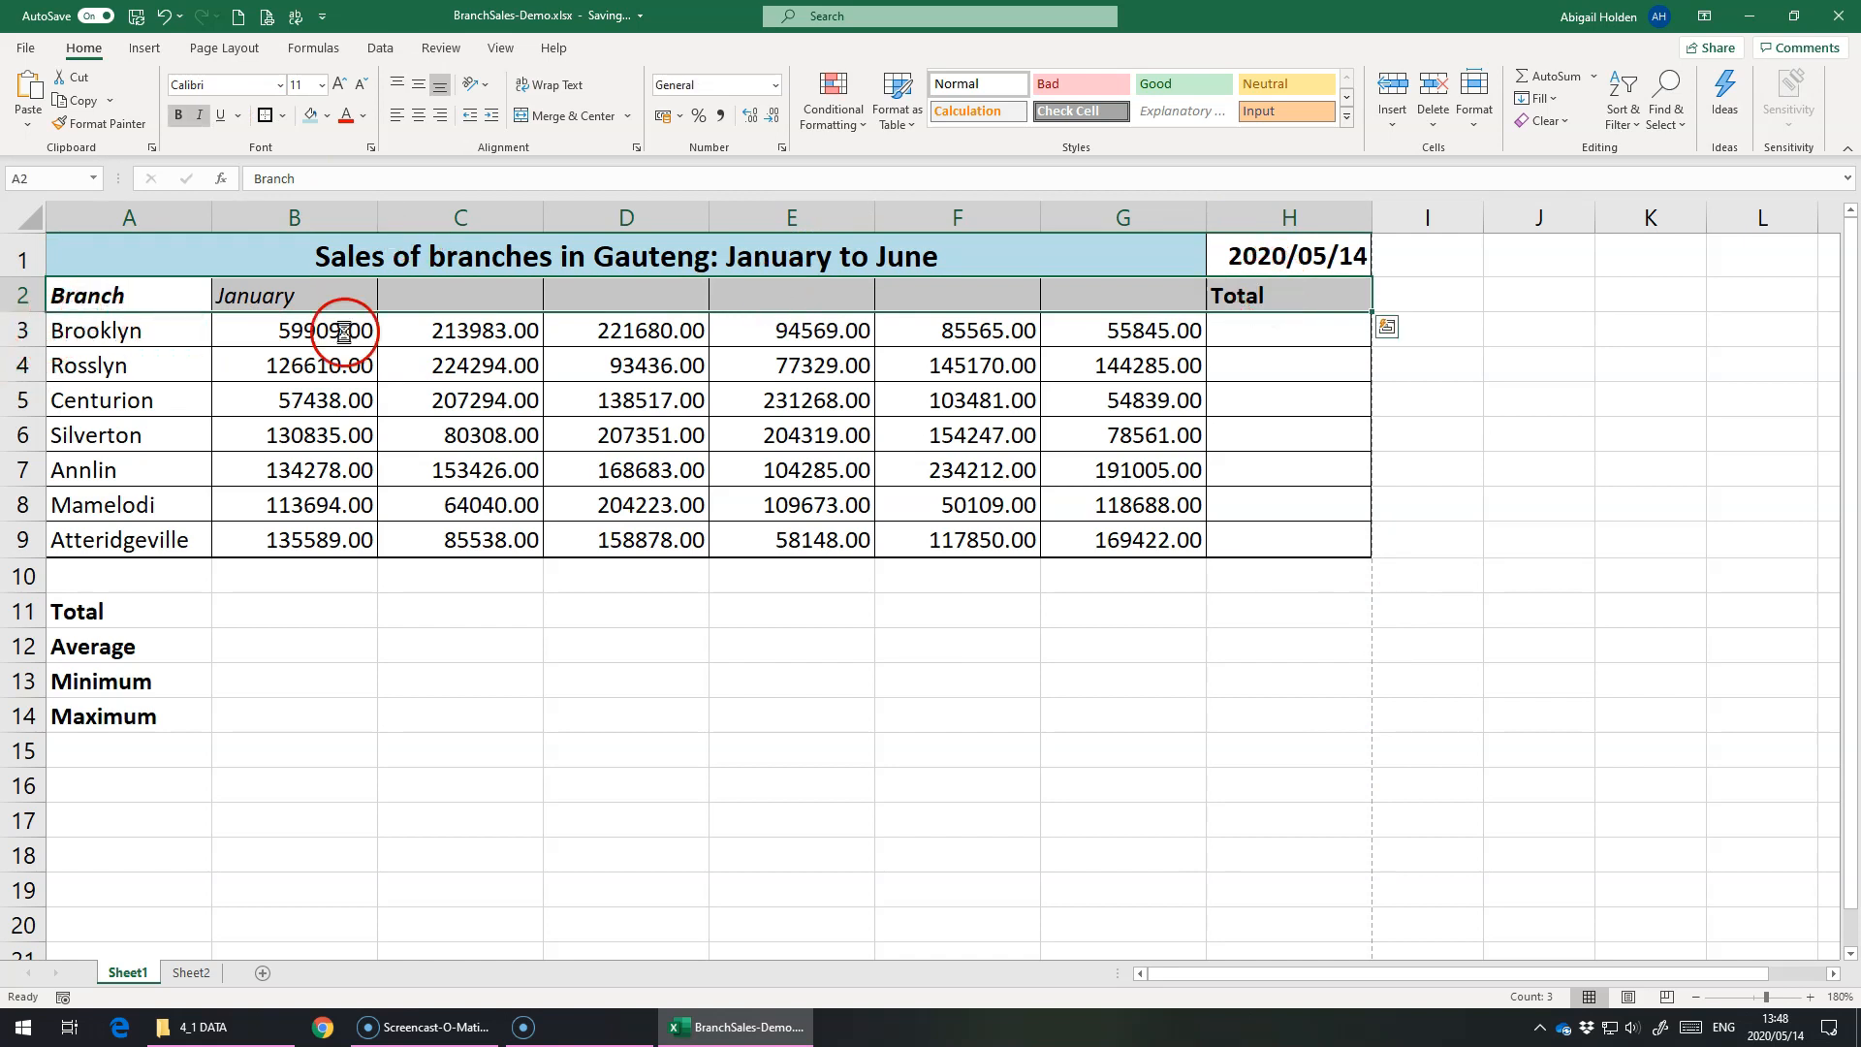
click(1151, 331)
drag(1300, 304, 108, 290)
click(286, 114)
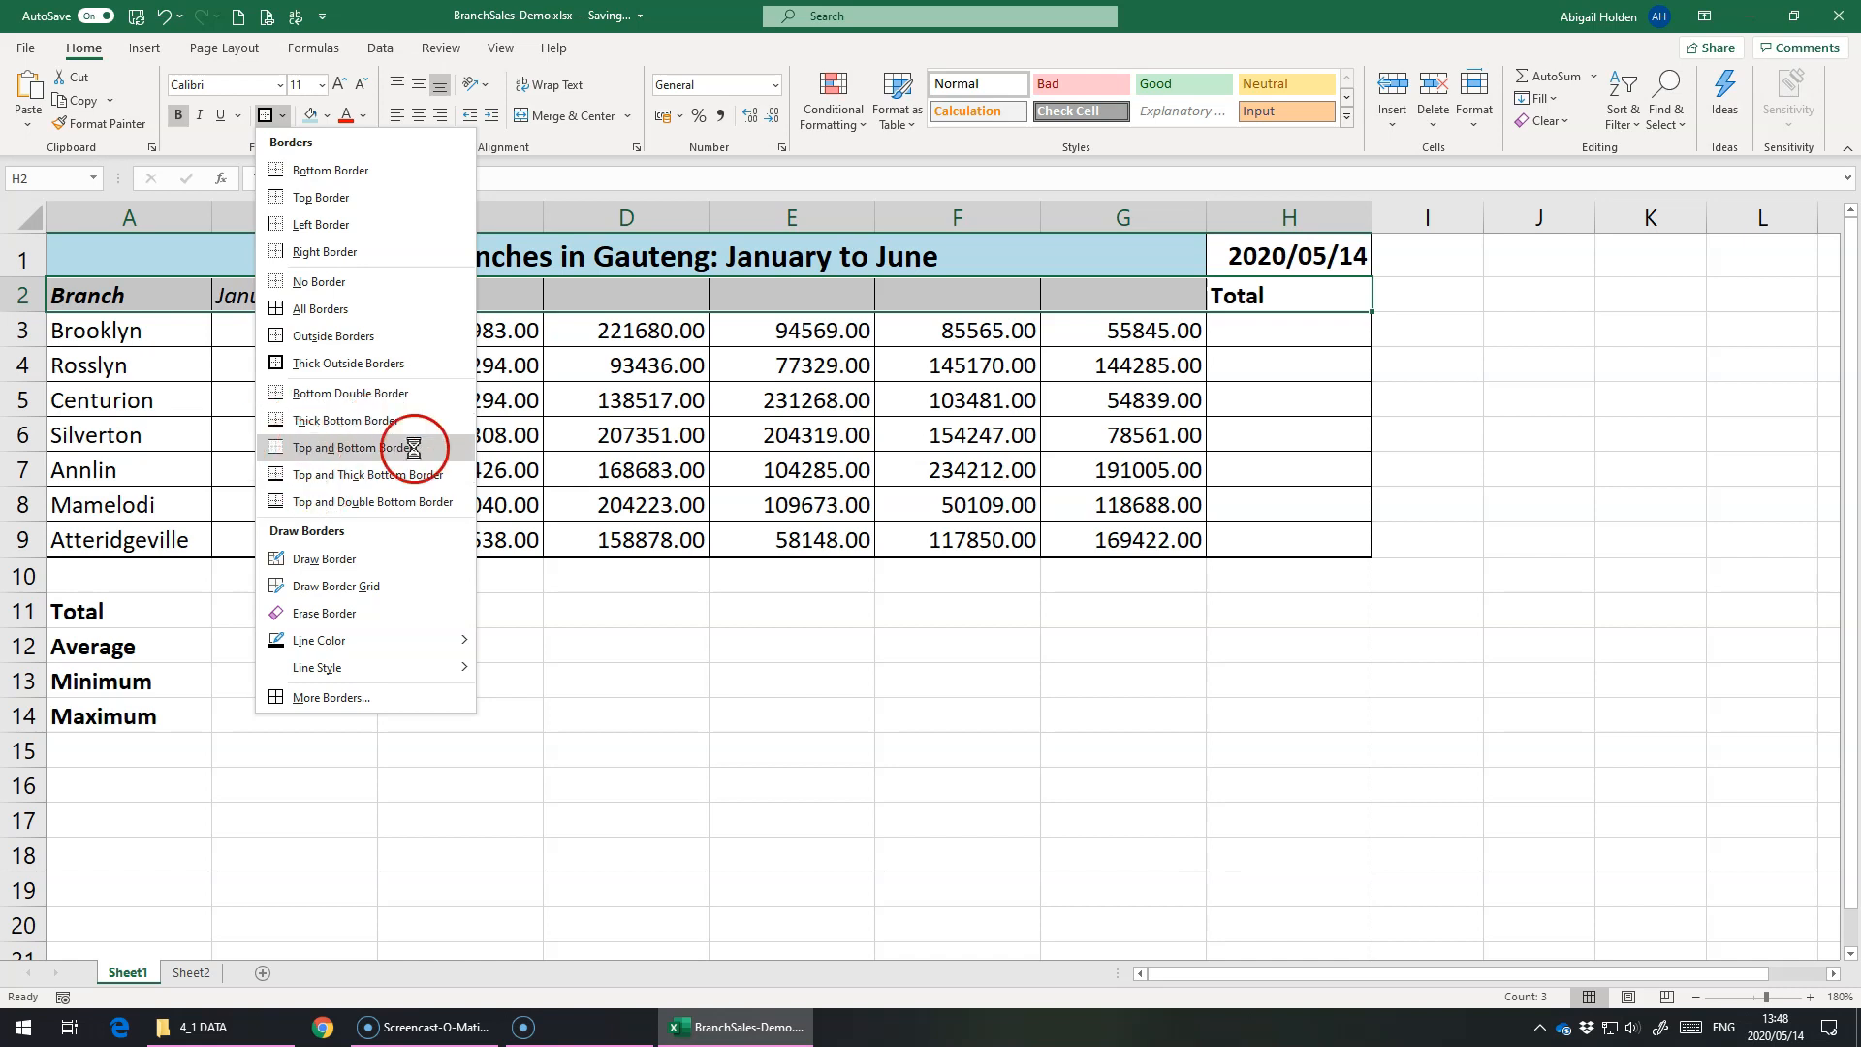
click(300, 474)
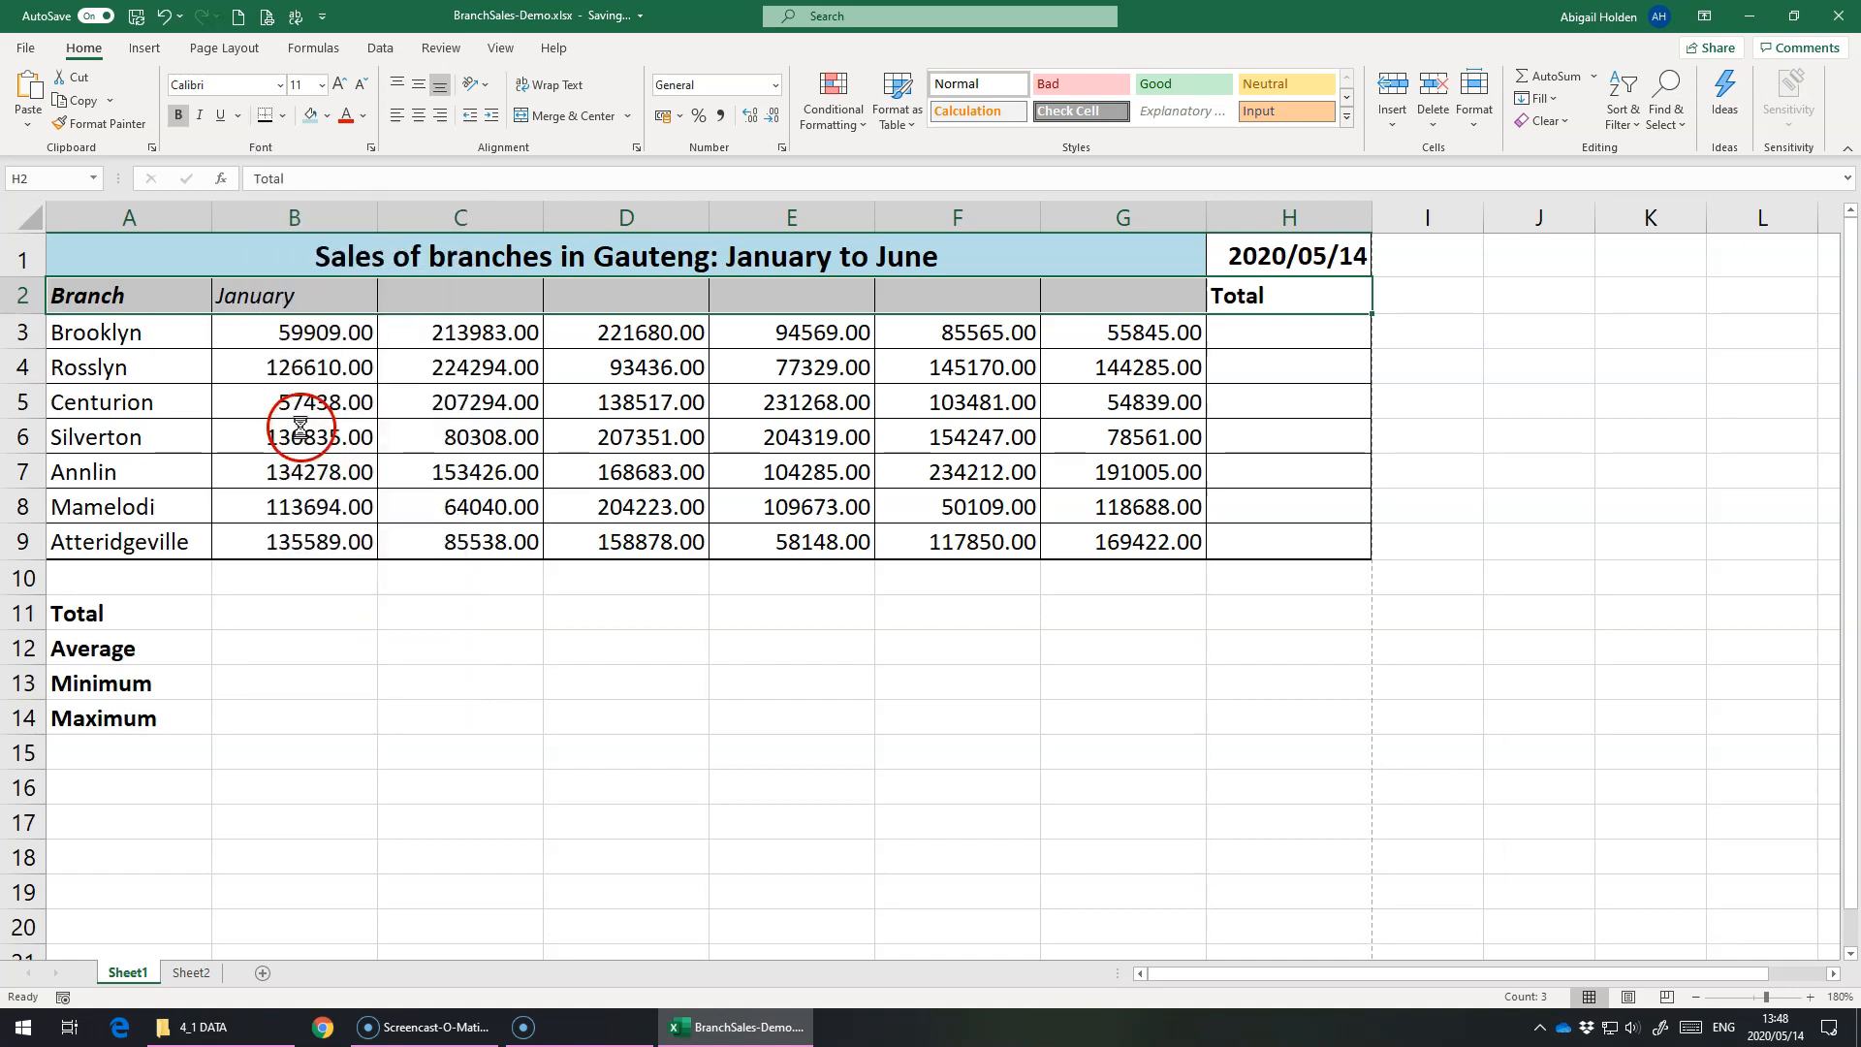
Try left, center and right alignment on Brooklyn's January sales value in B3, finishing with left alignment
click(199, 506)
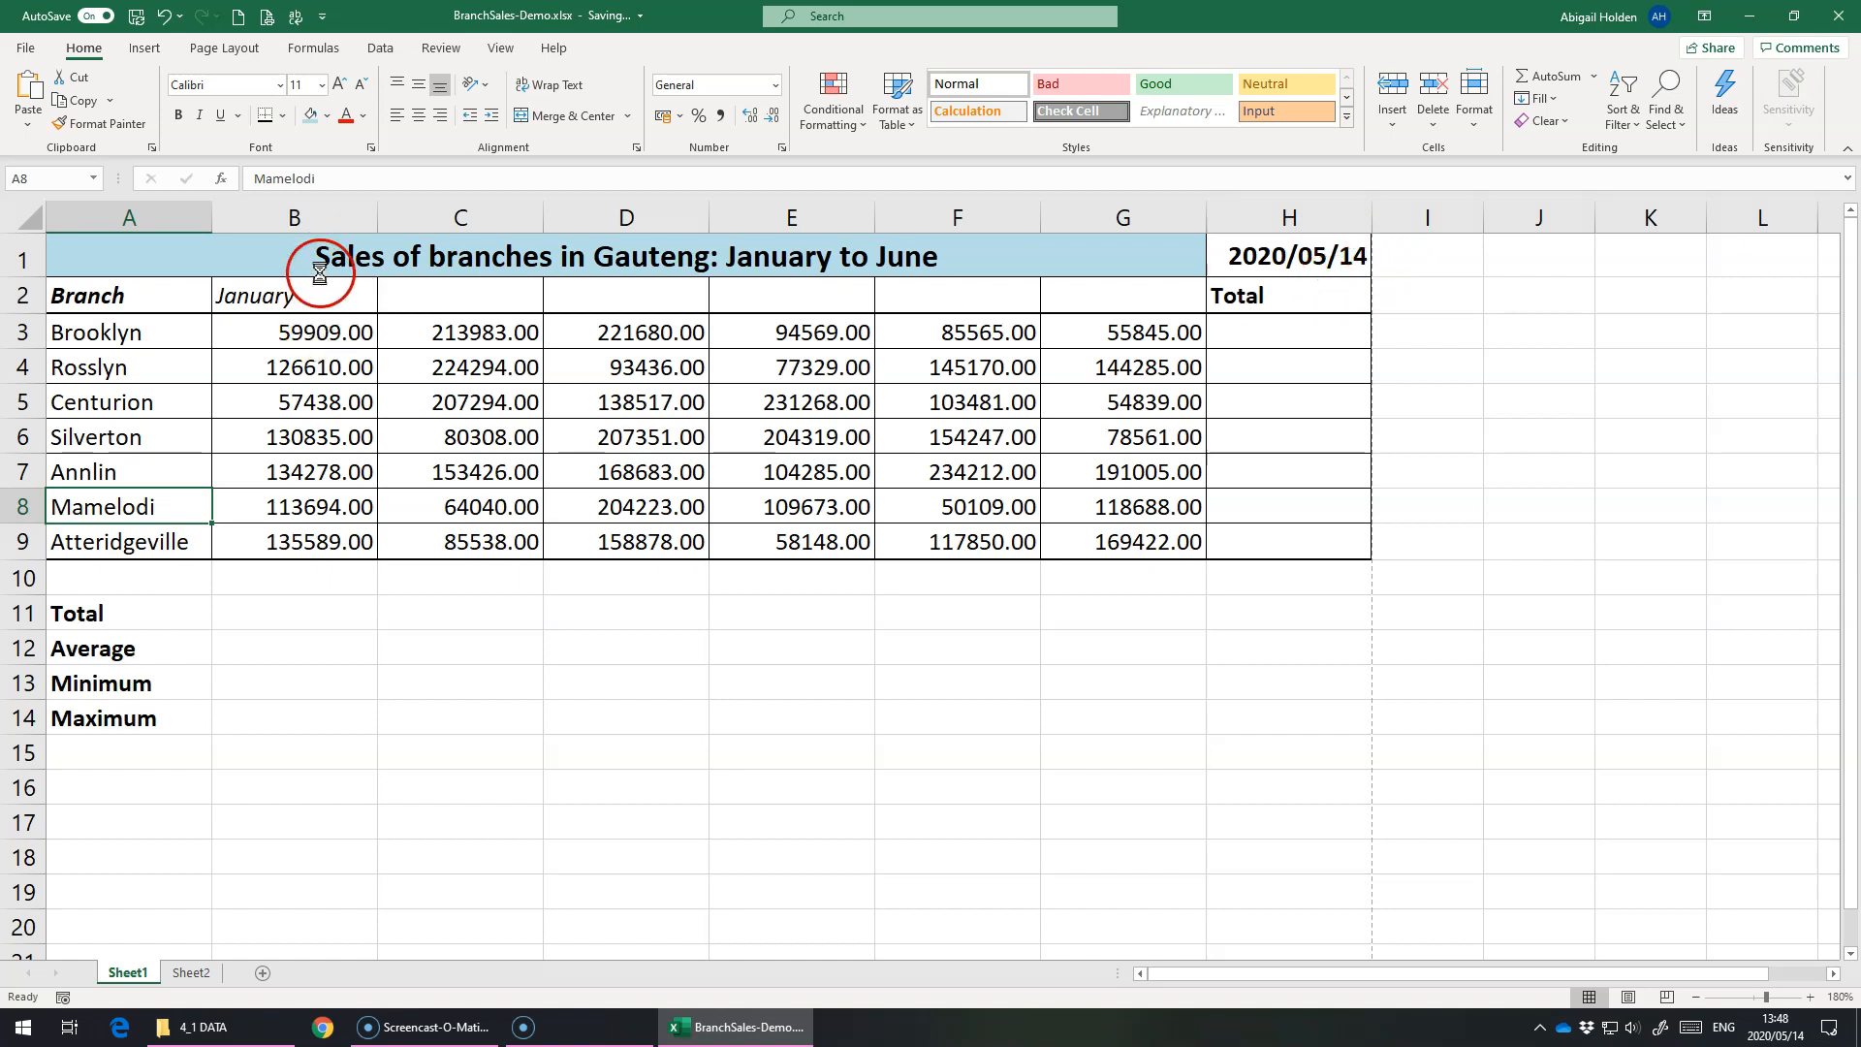
click(136, 341)
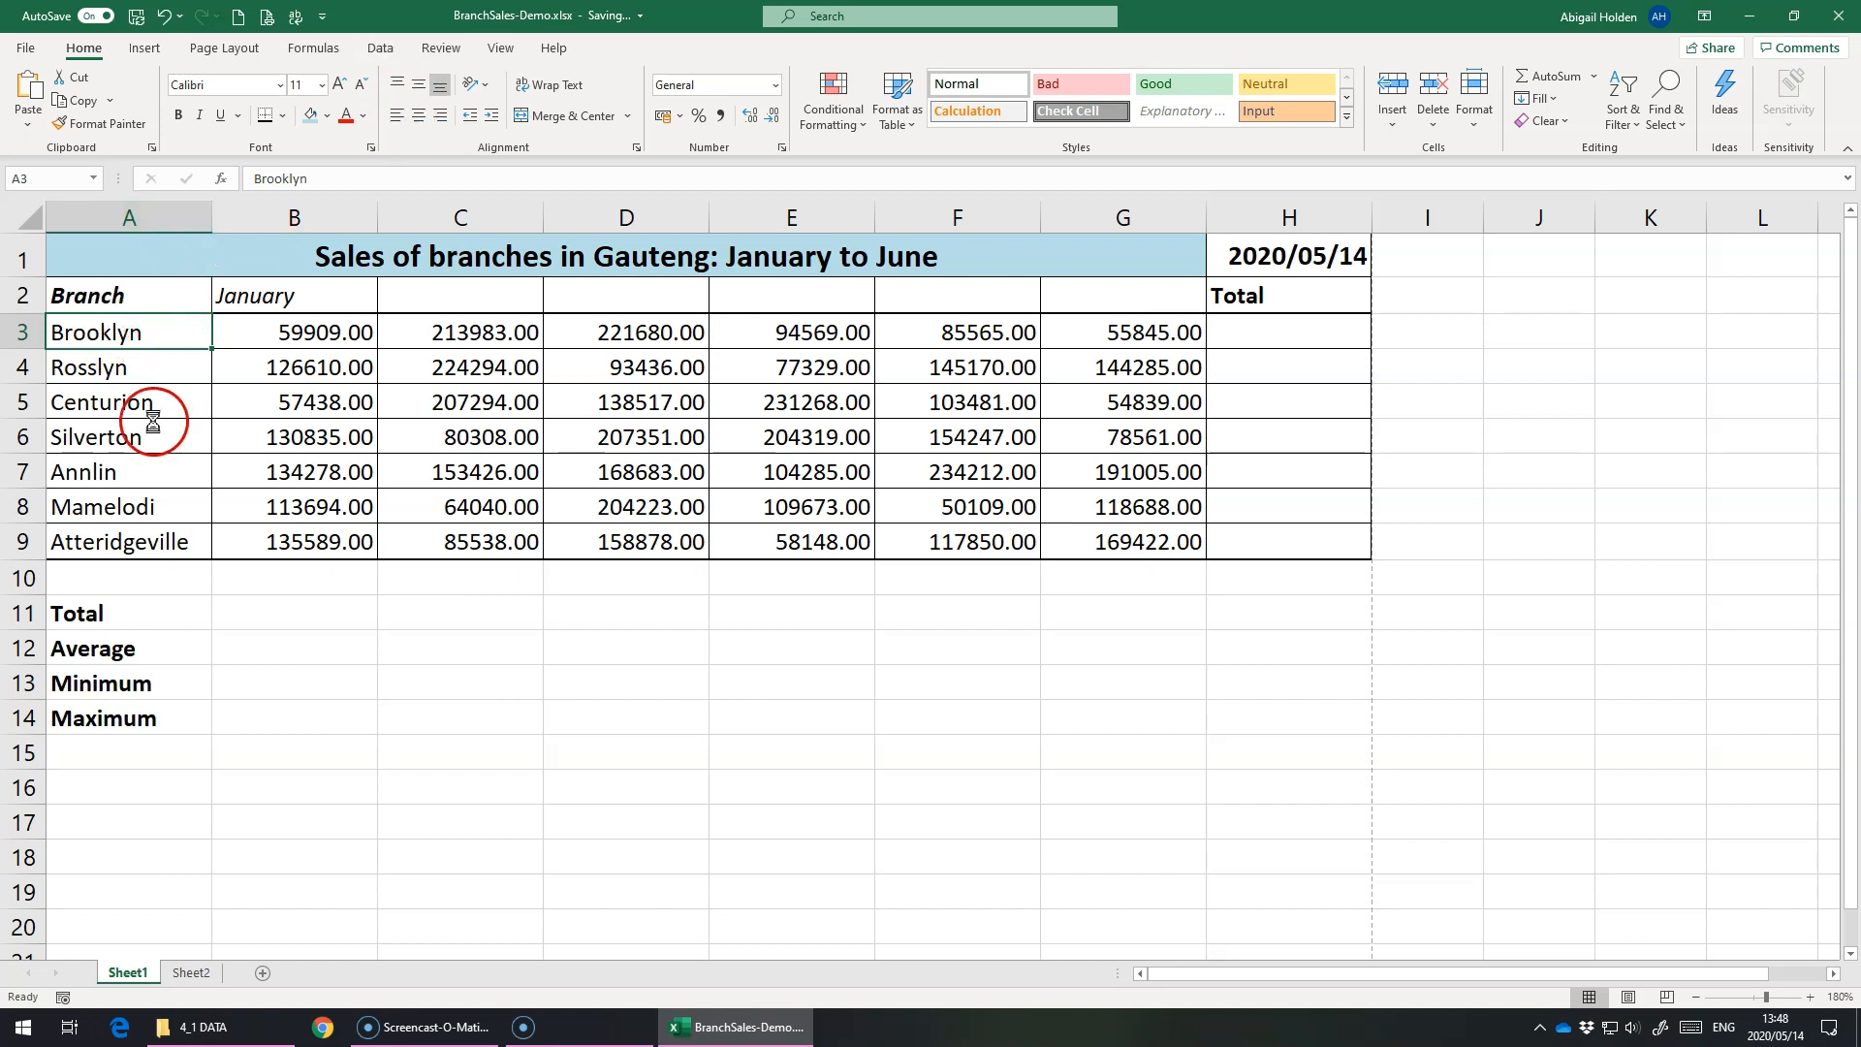
click(316, 342)
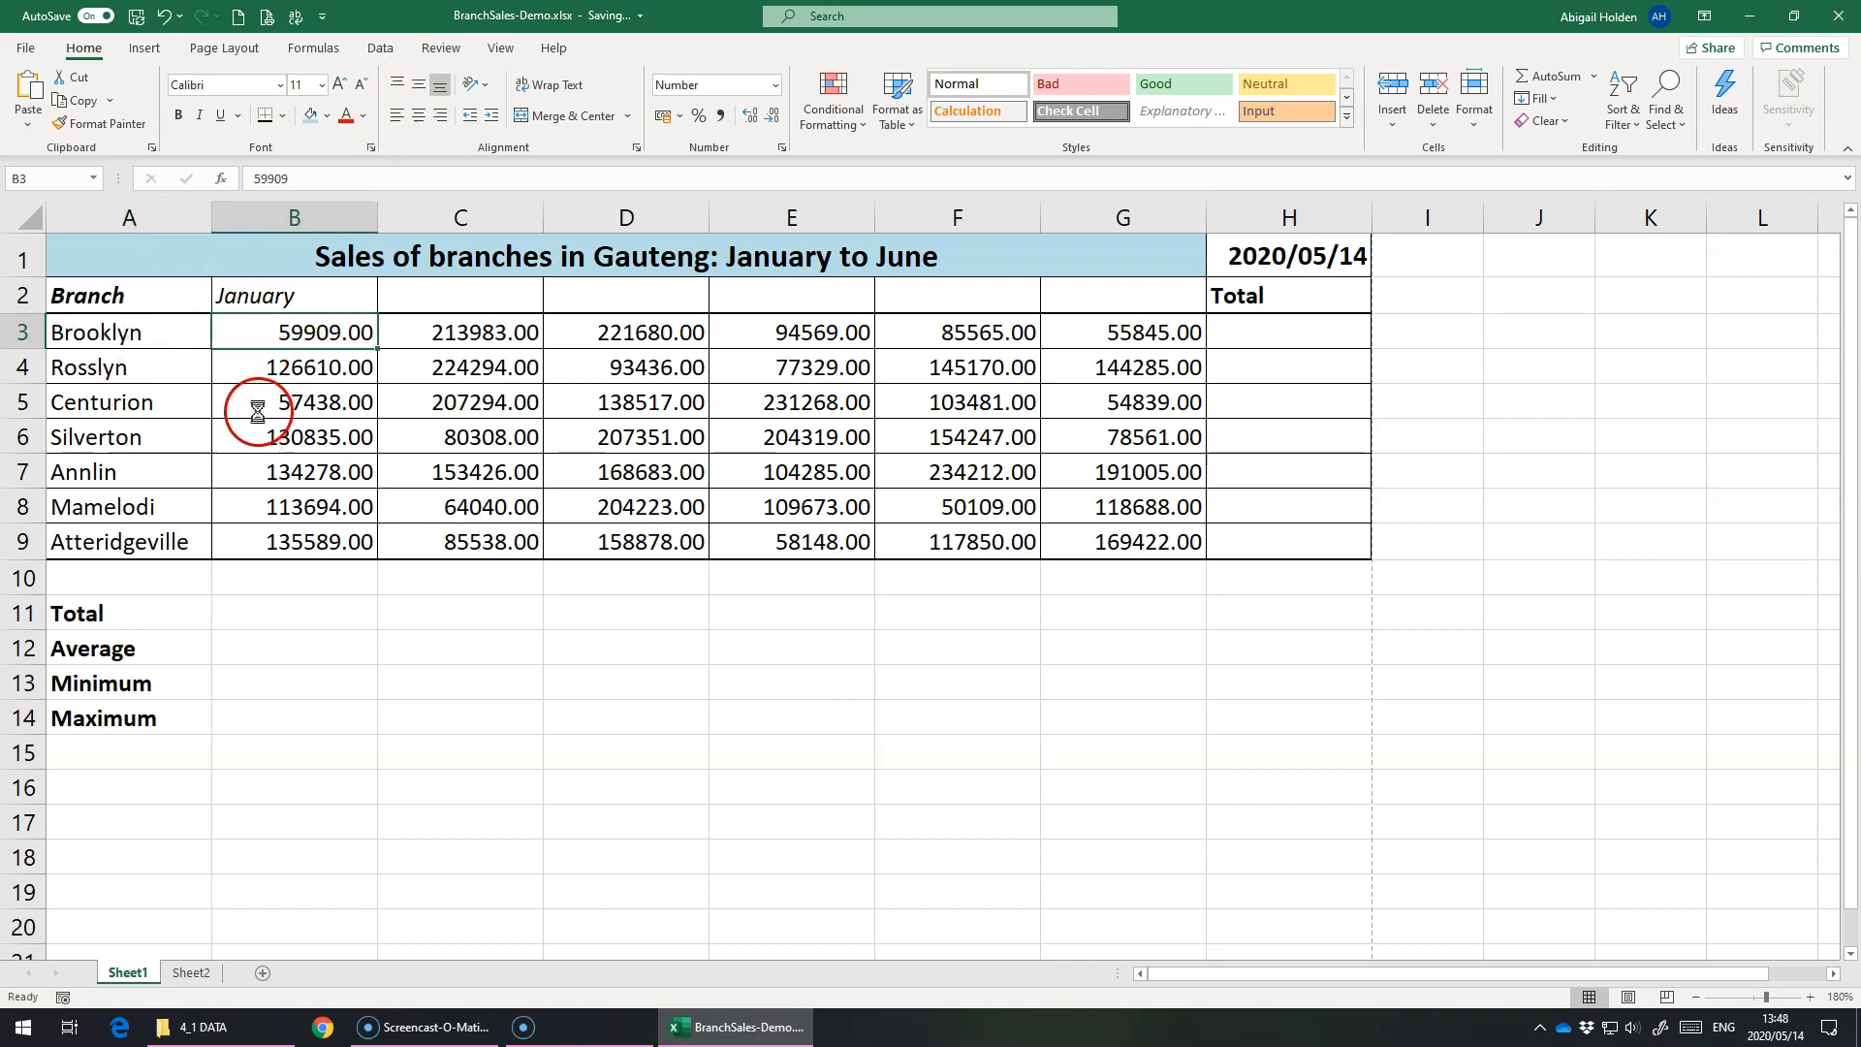
click(397, 115)
click(418, 117)
click(439, 117)
click(393, 112)
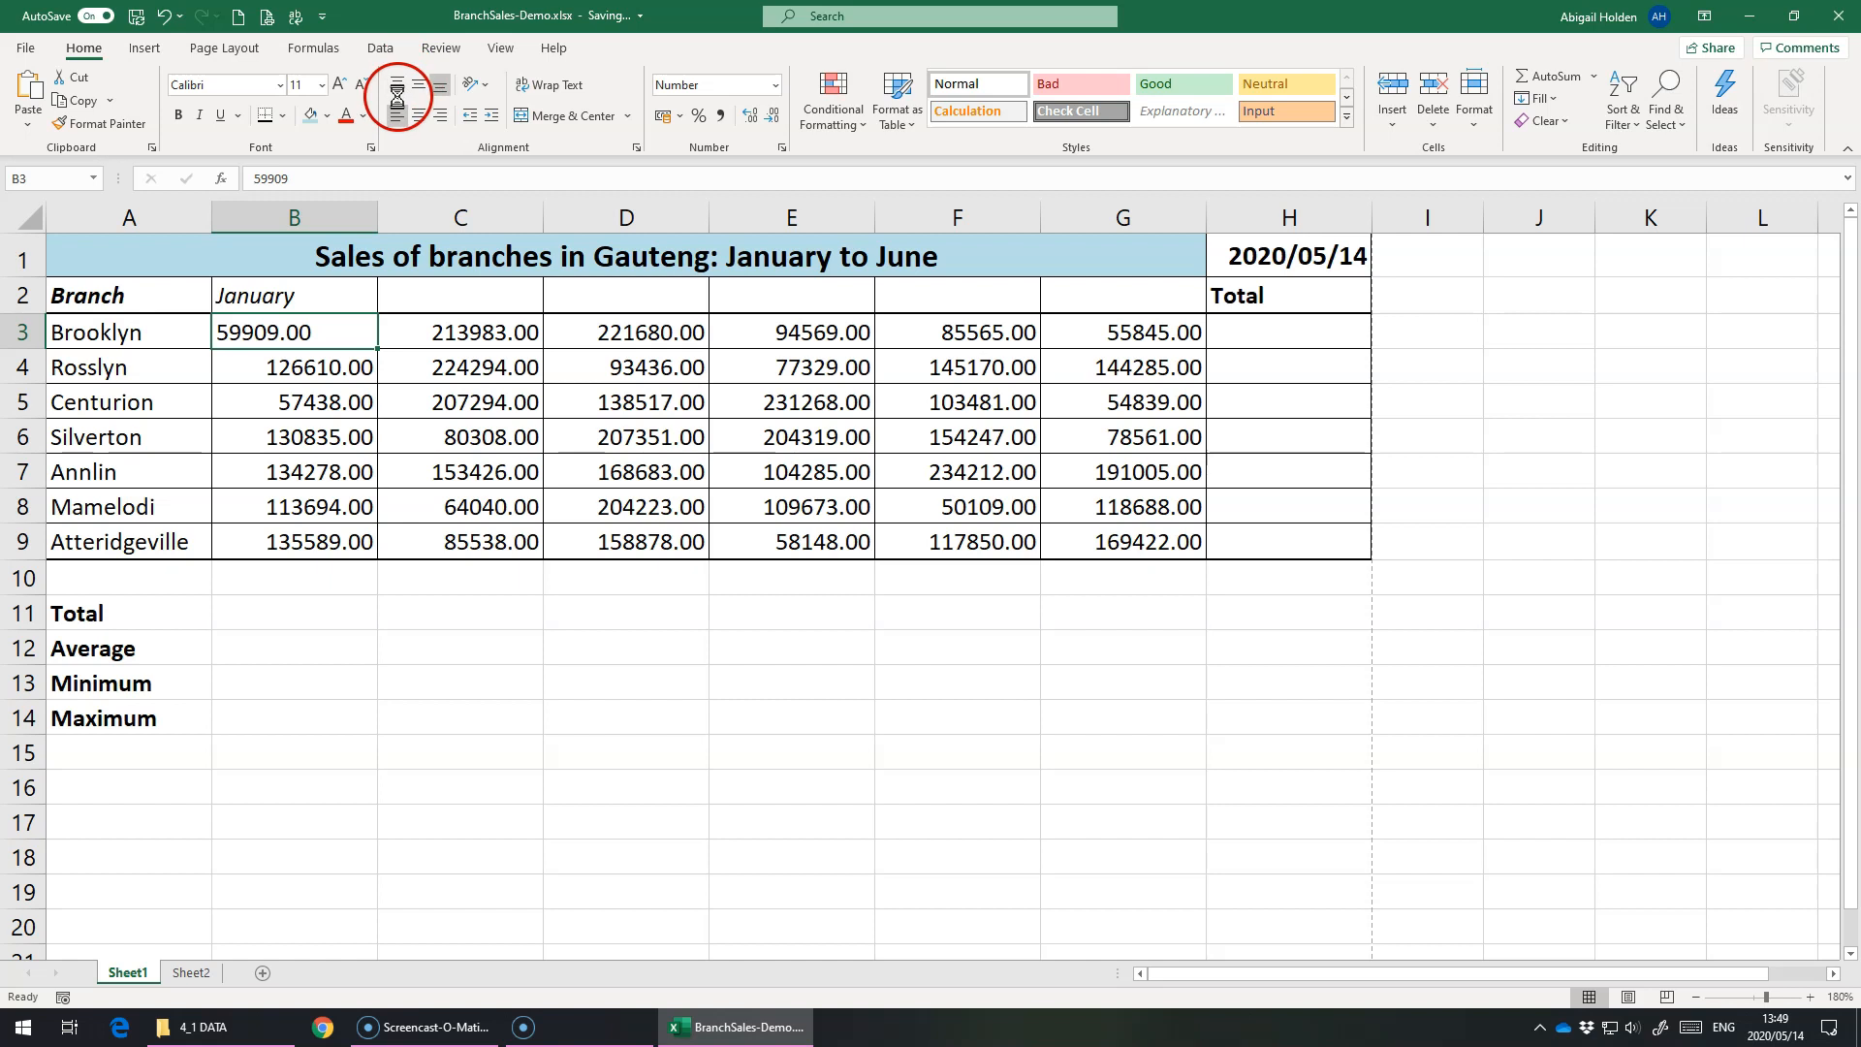
Make row 1 taller and try top and bottom vertical alignment on the title, setting it back to middle
drag(31, 278, 34, 341)
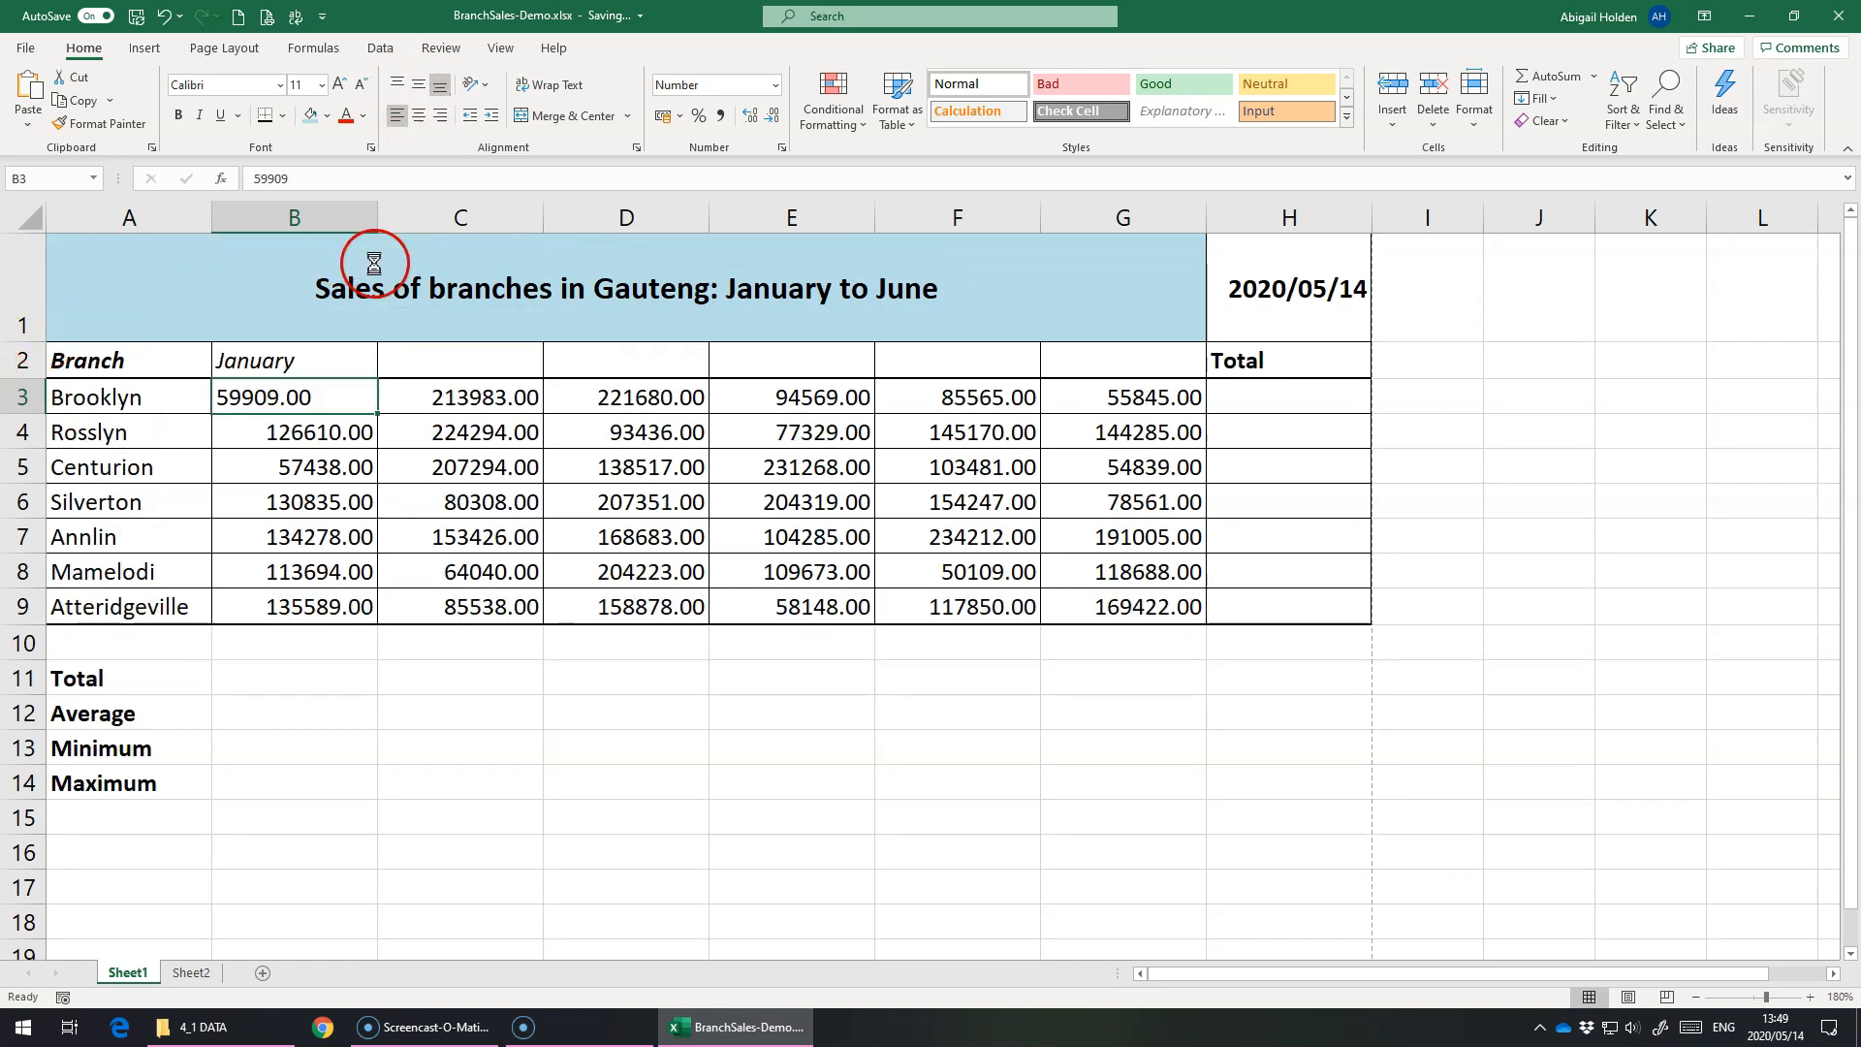
click(293, 284)
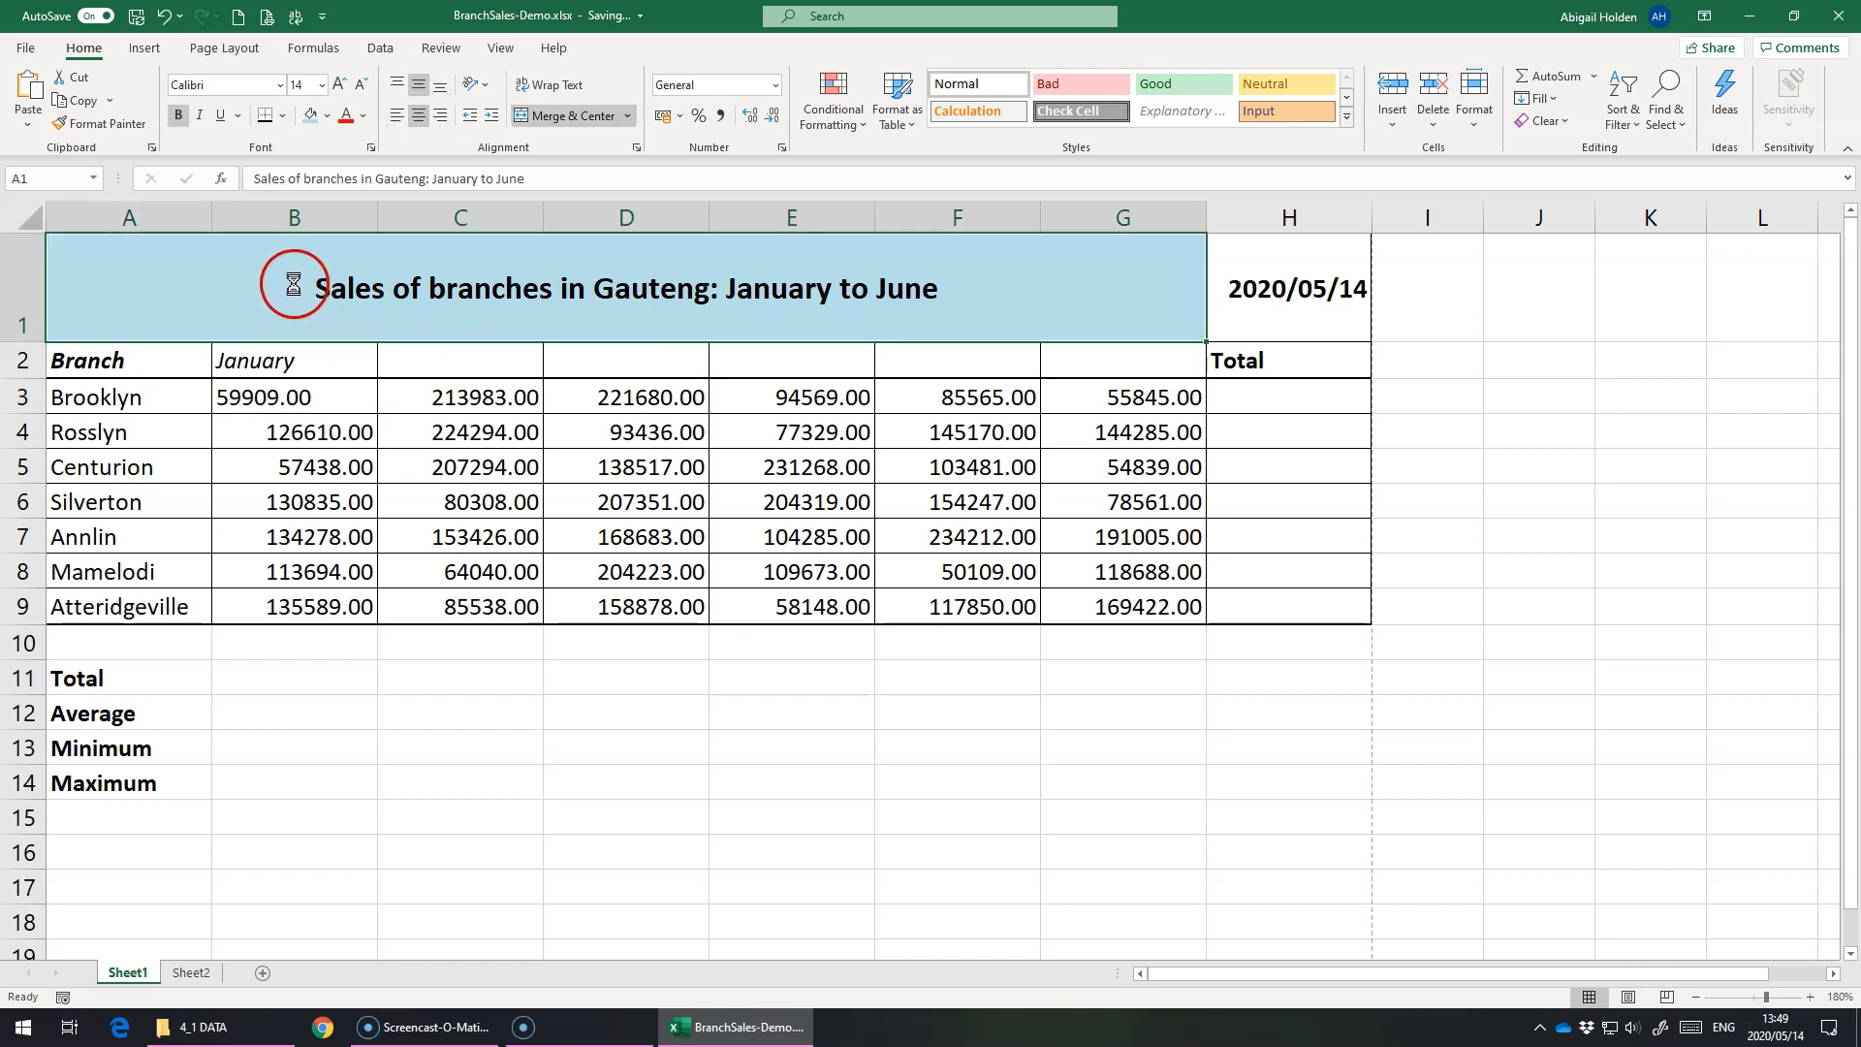
click(396, 85)
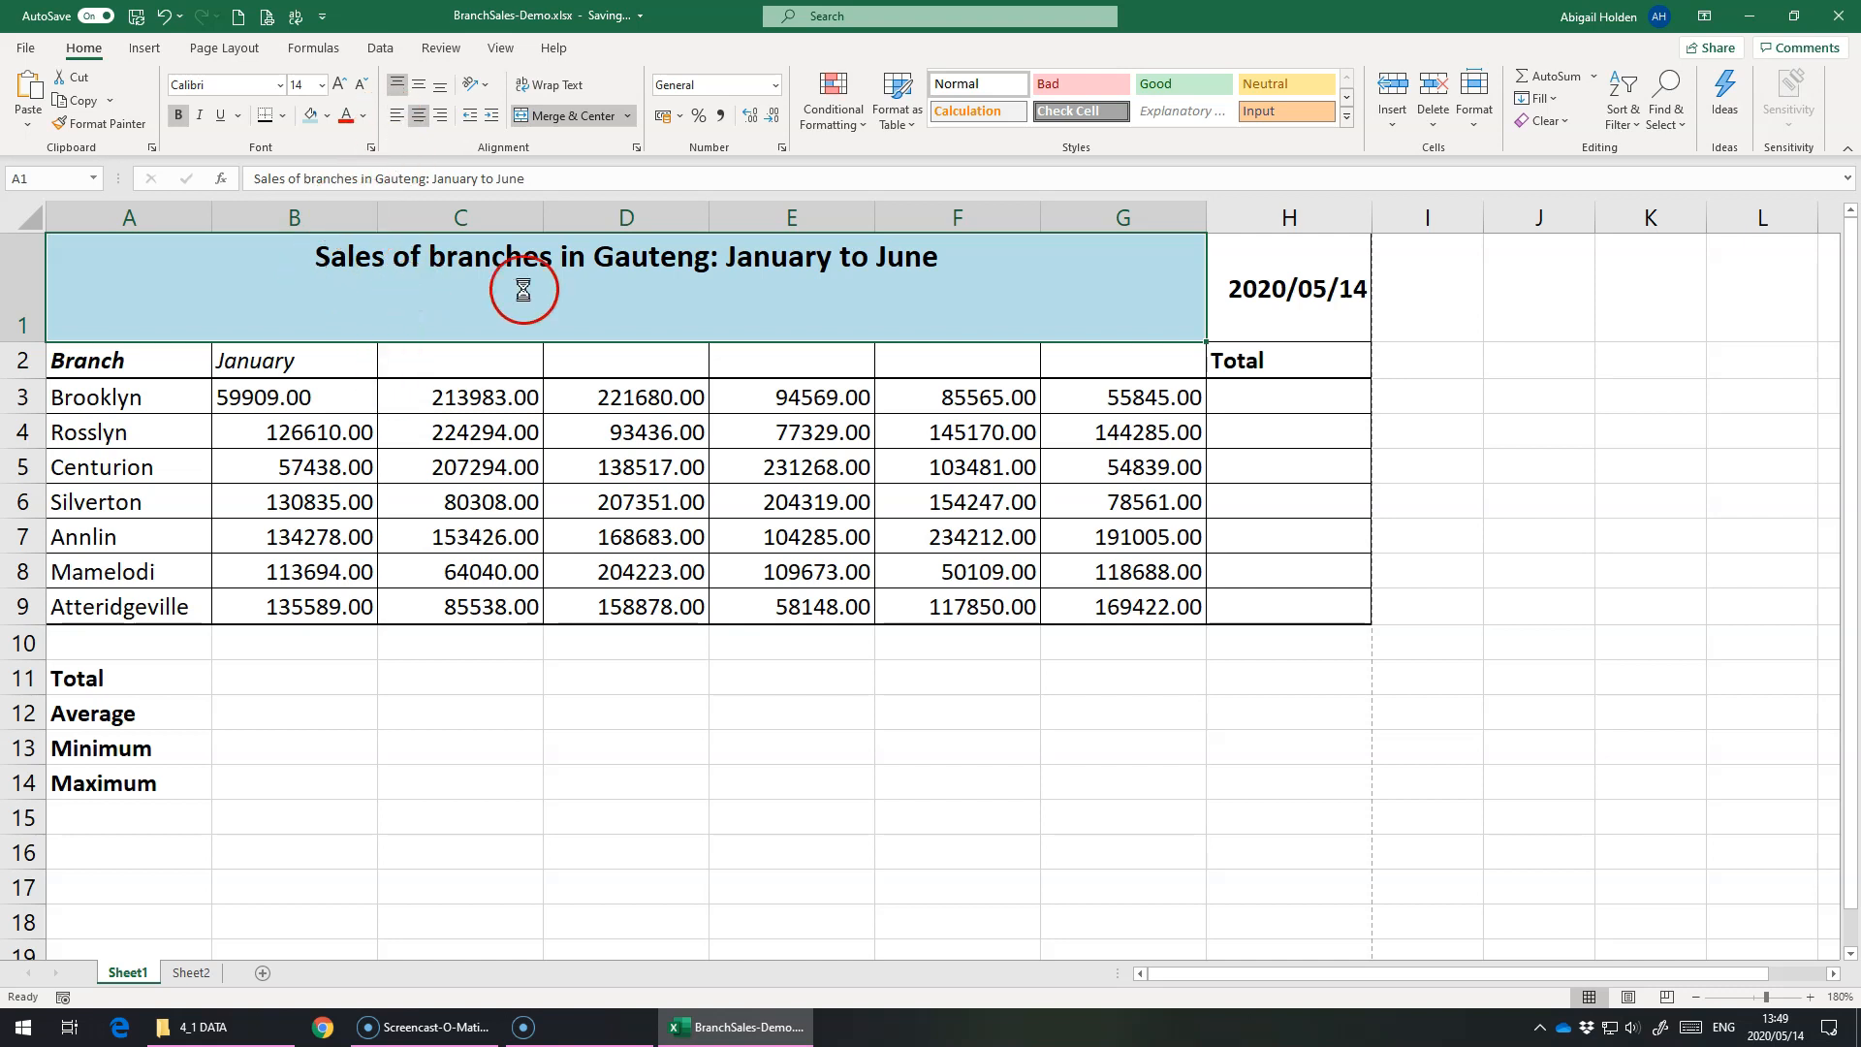
click(440, 83)
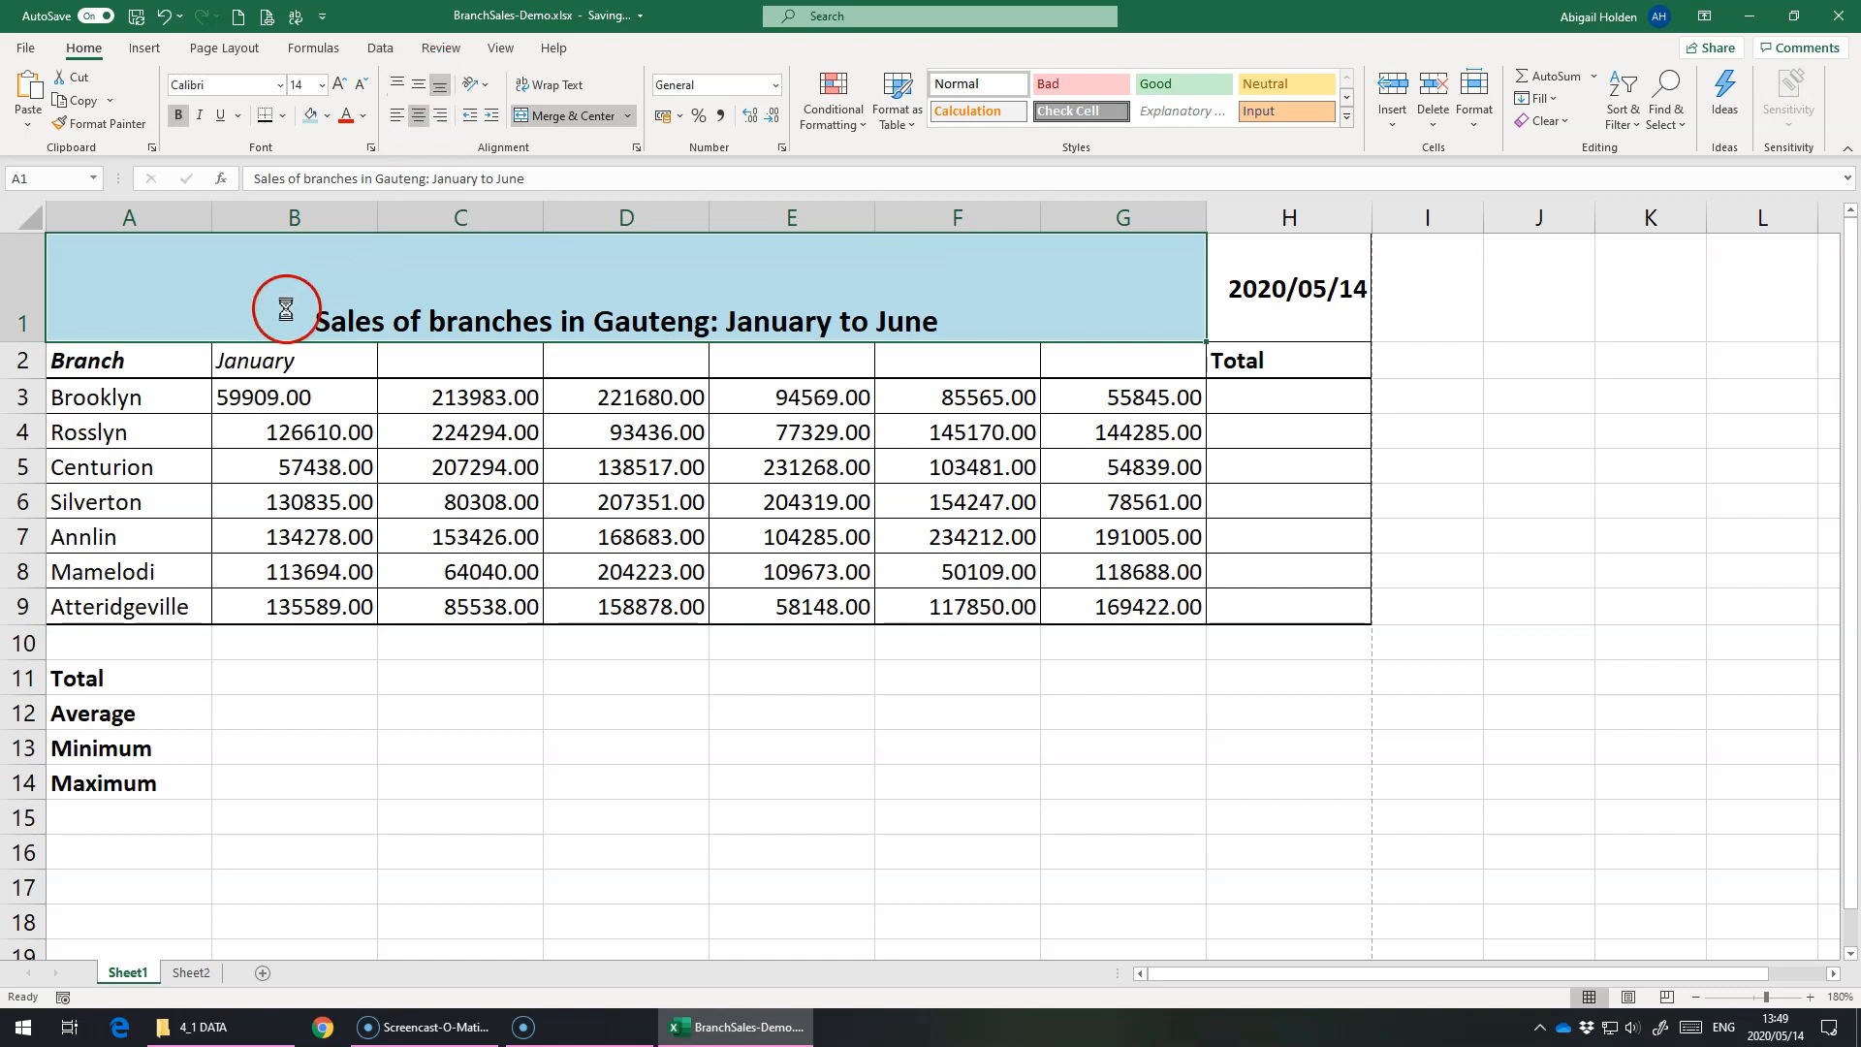
click(418, 86)
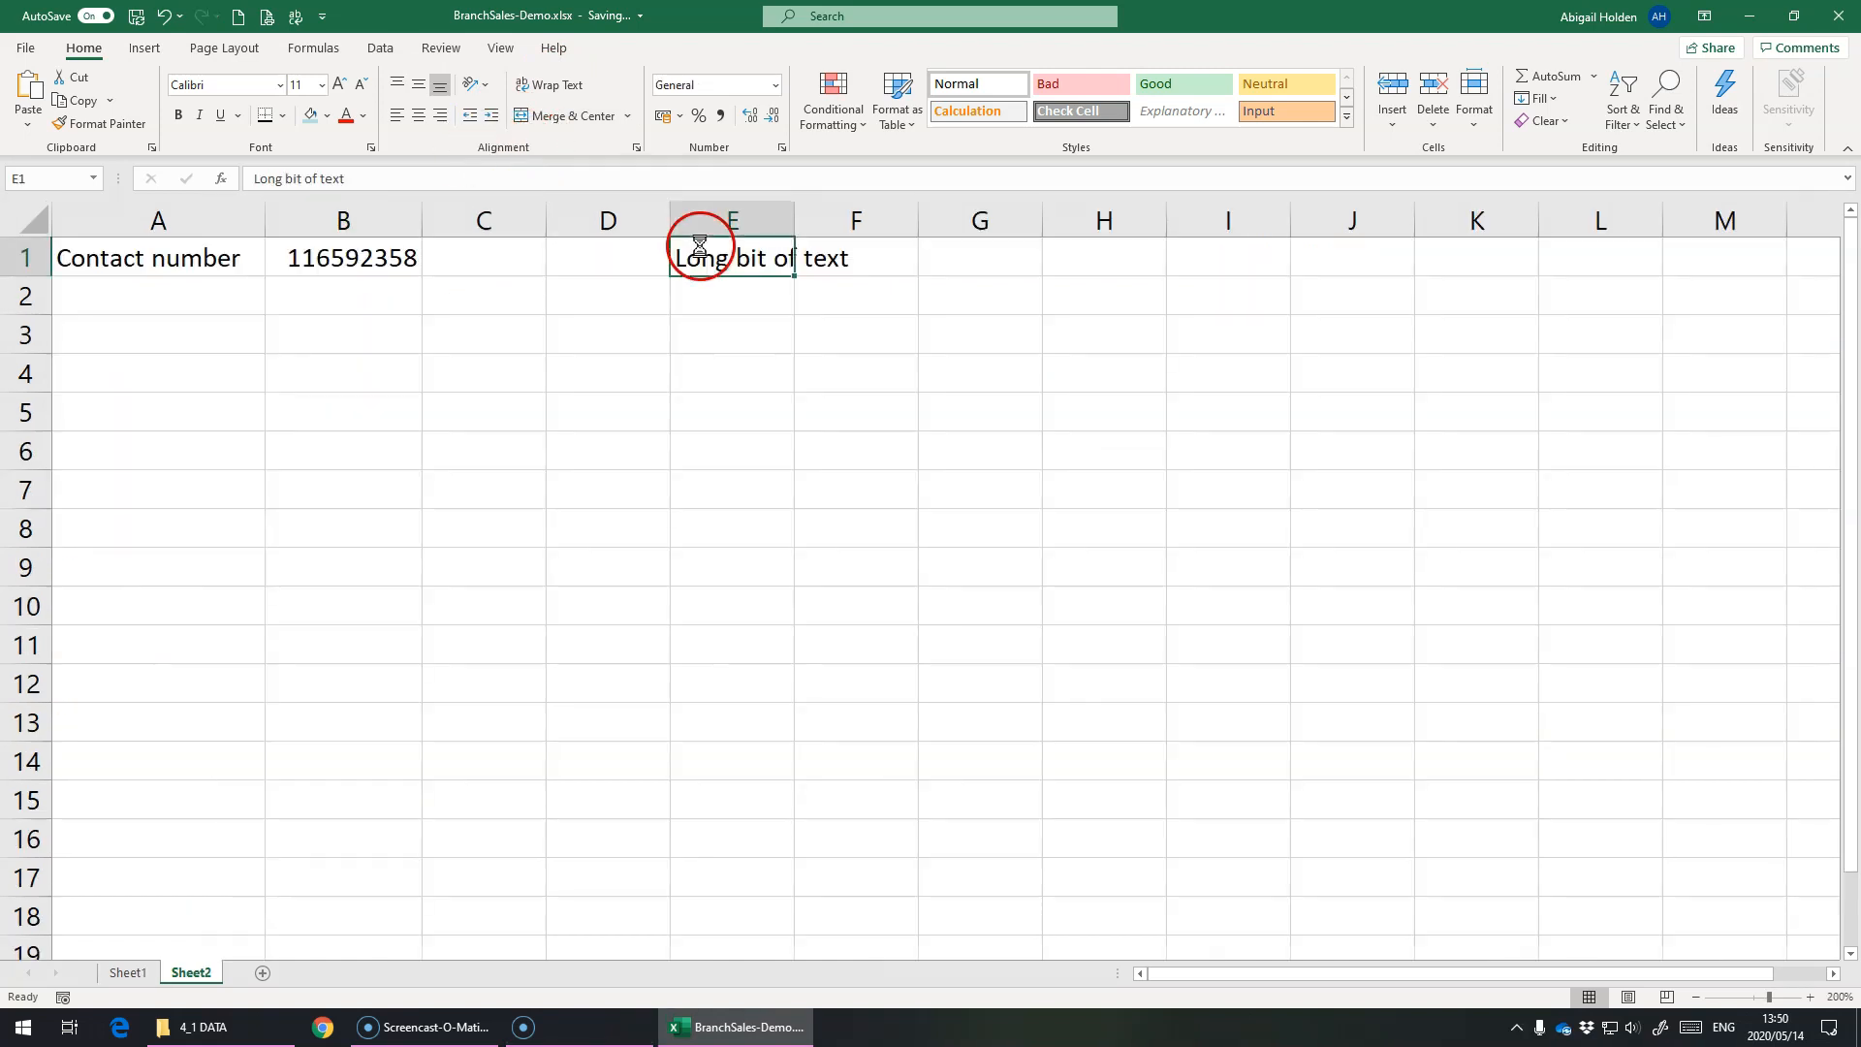
Wrap the text "Long bit of text" in cell E1 of Sheet2
click(765, 314)
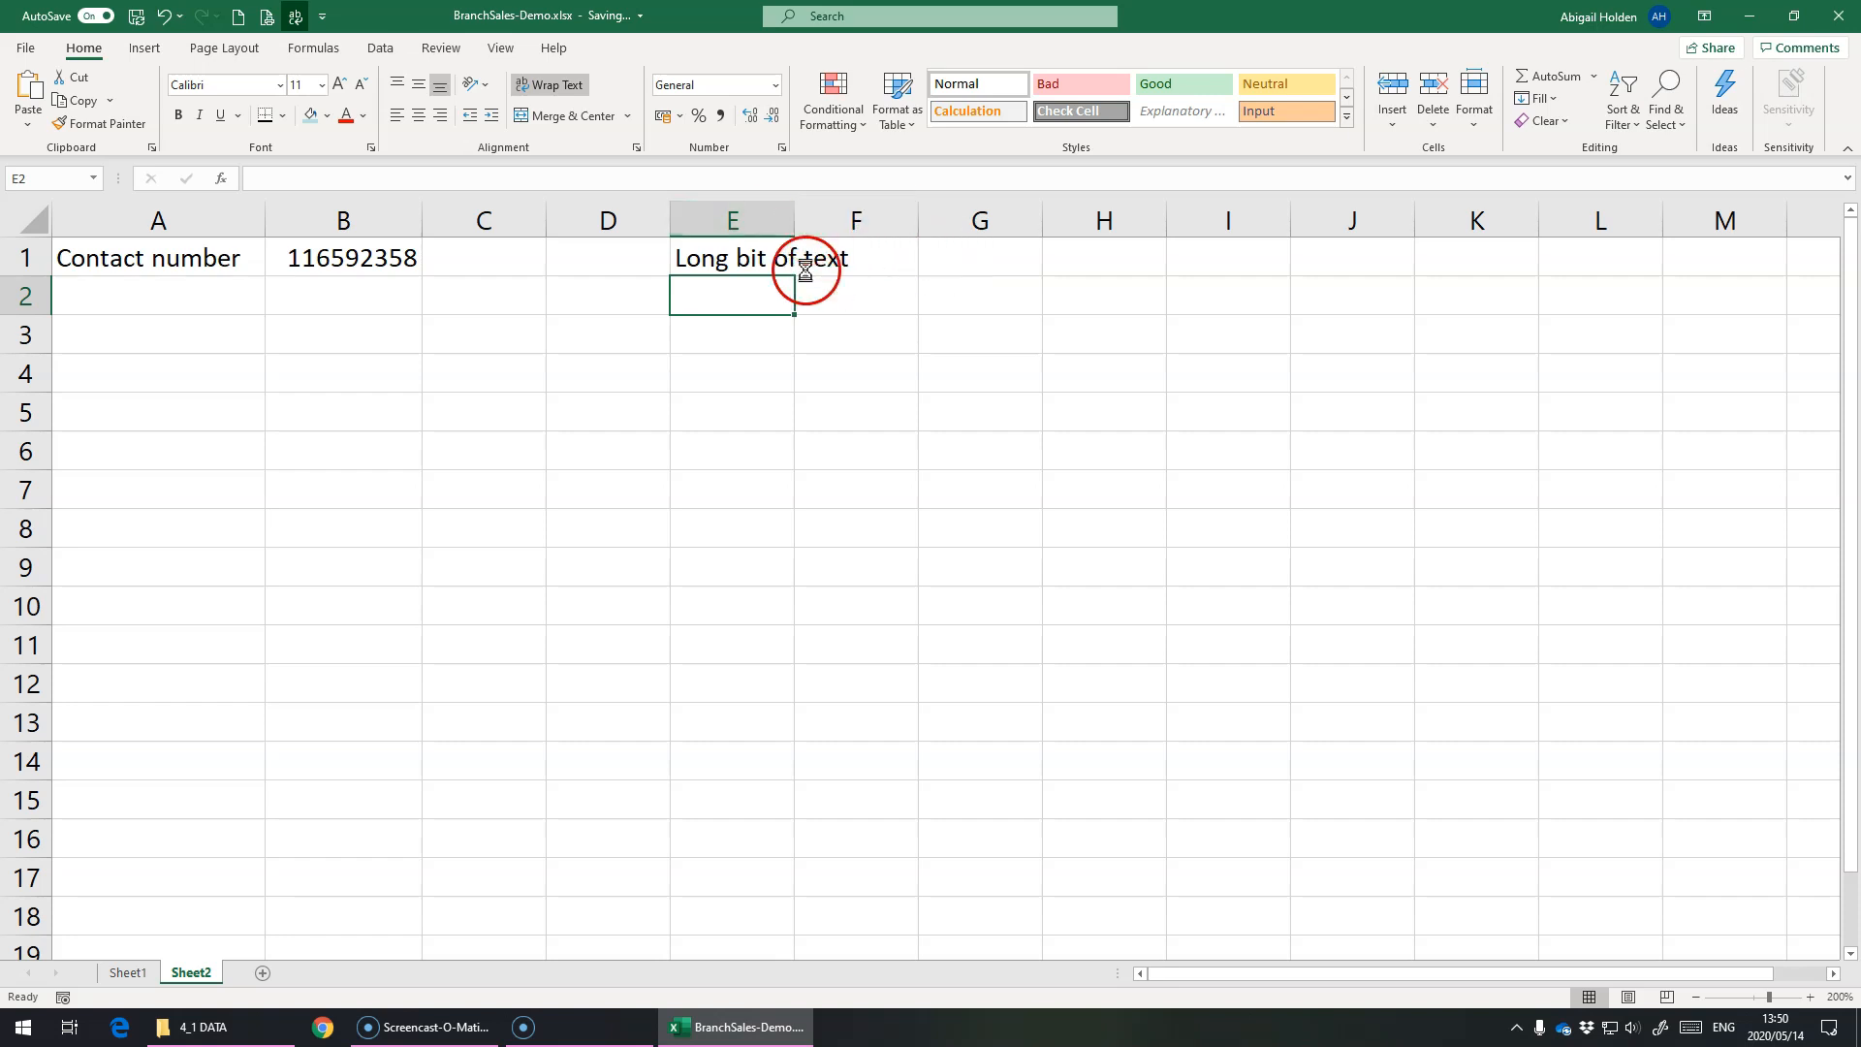
key(Up)
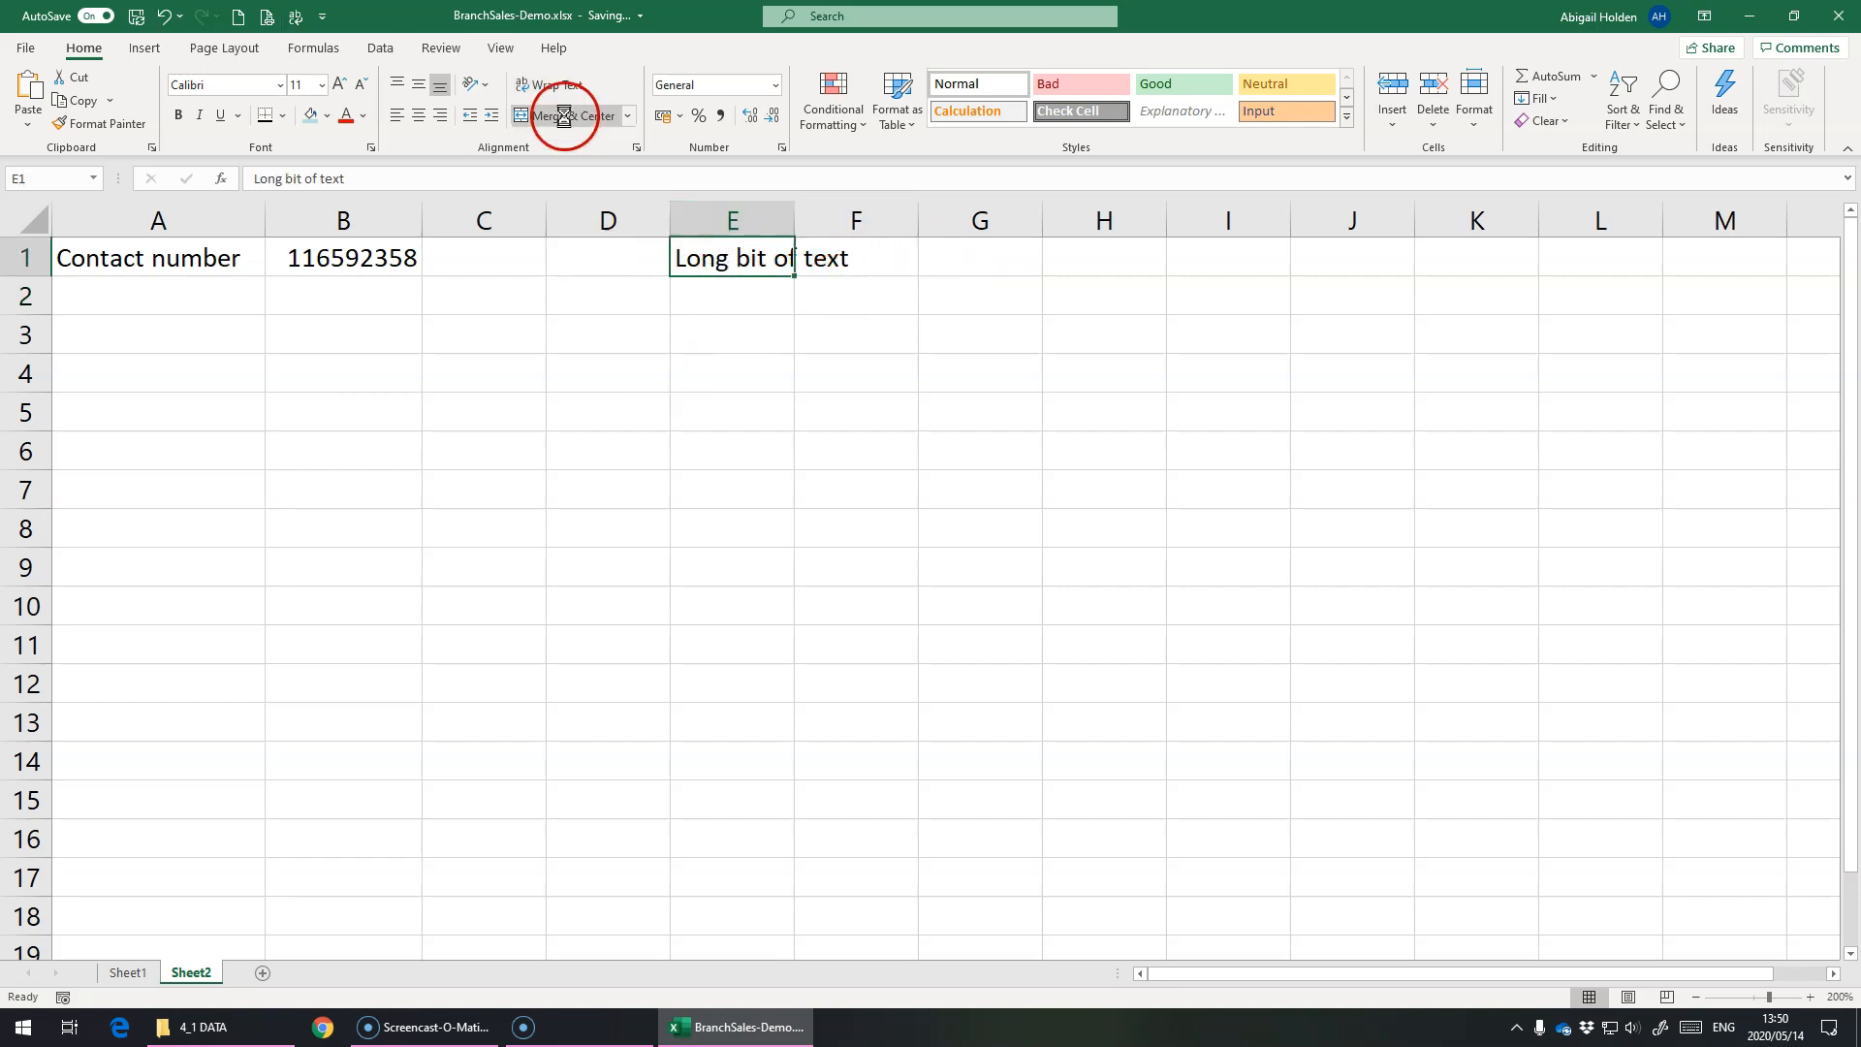
click(560, 85)
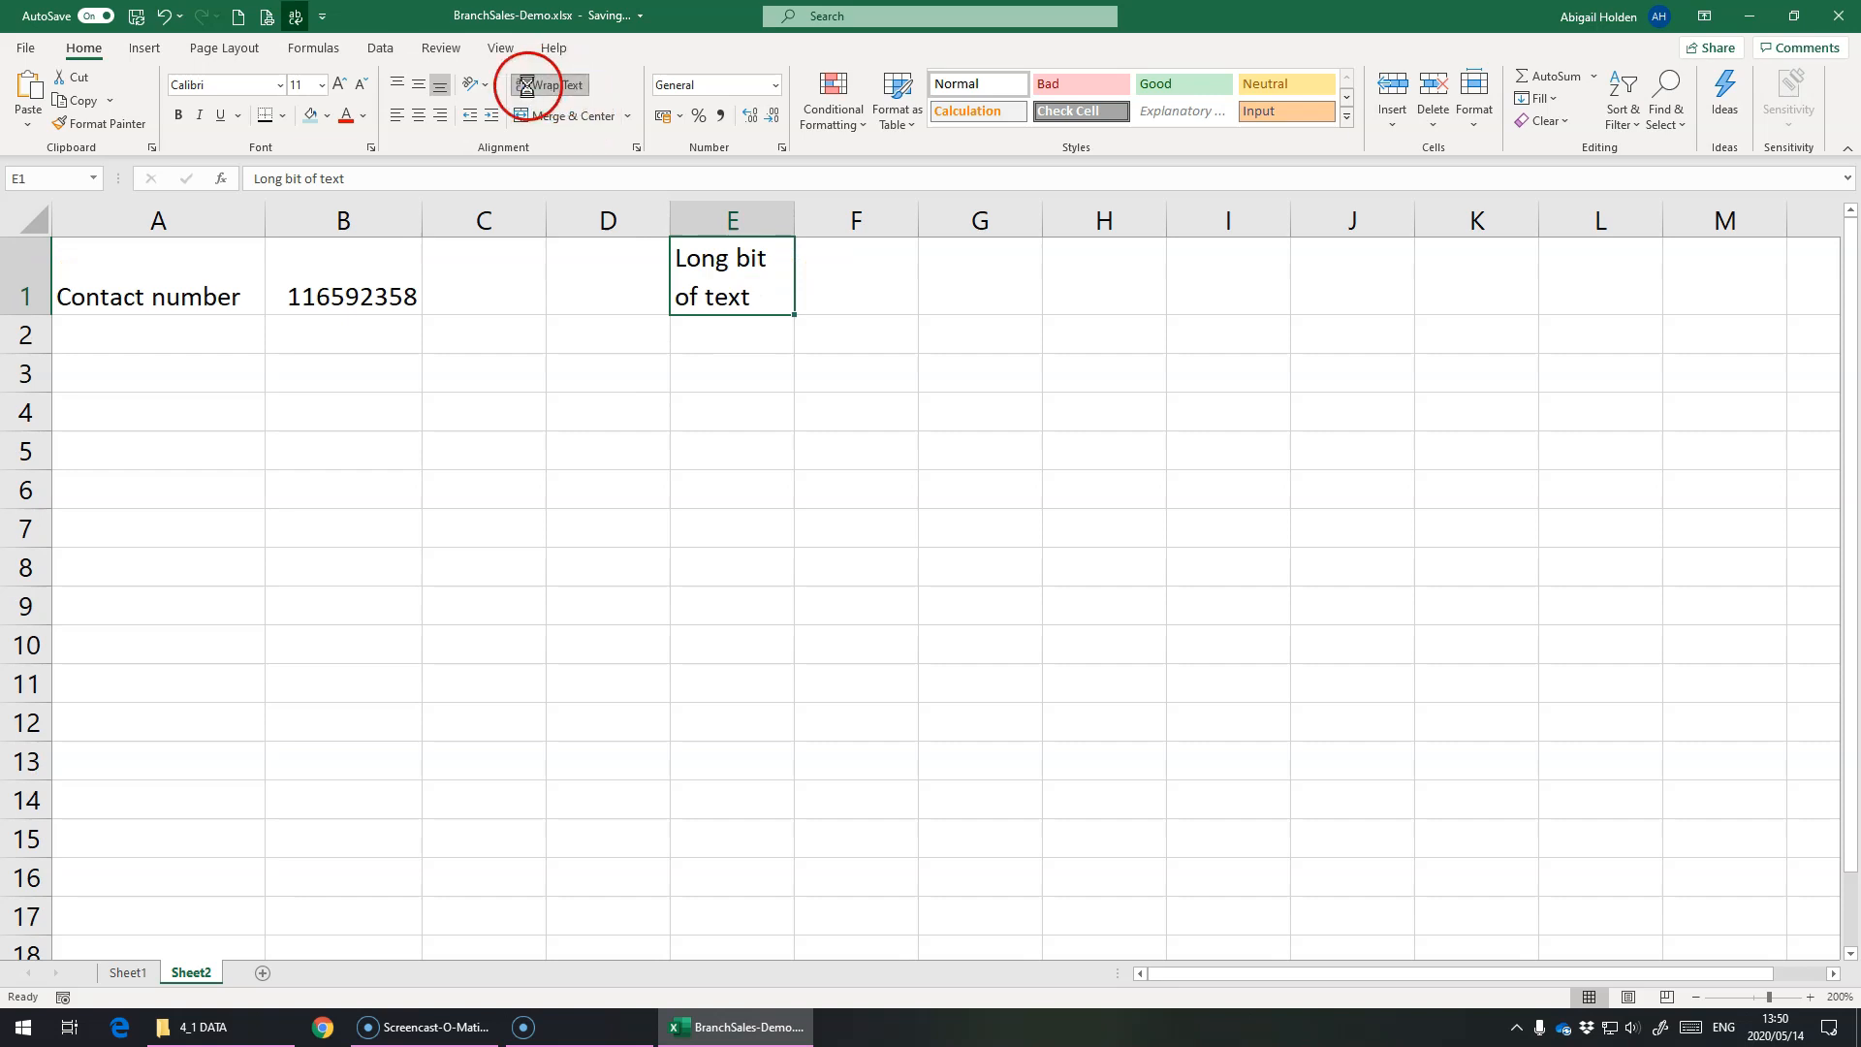
click(707, 366)
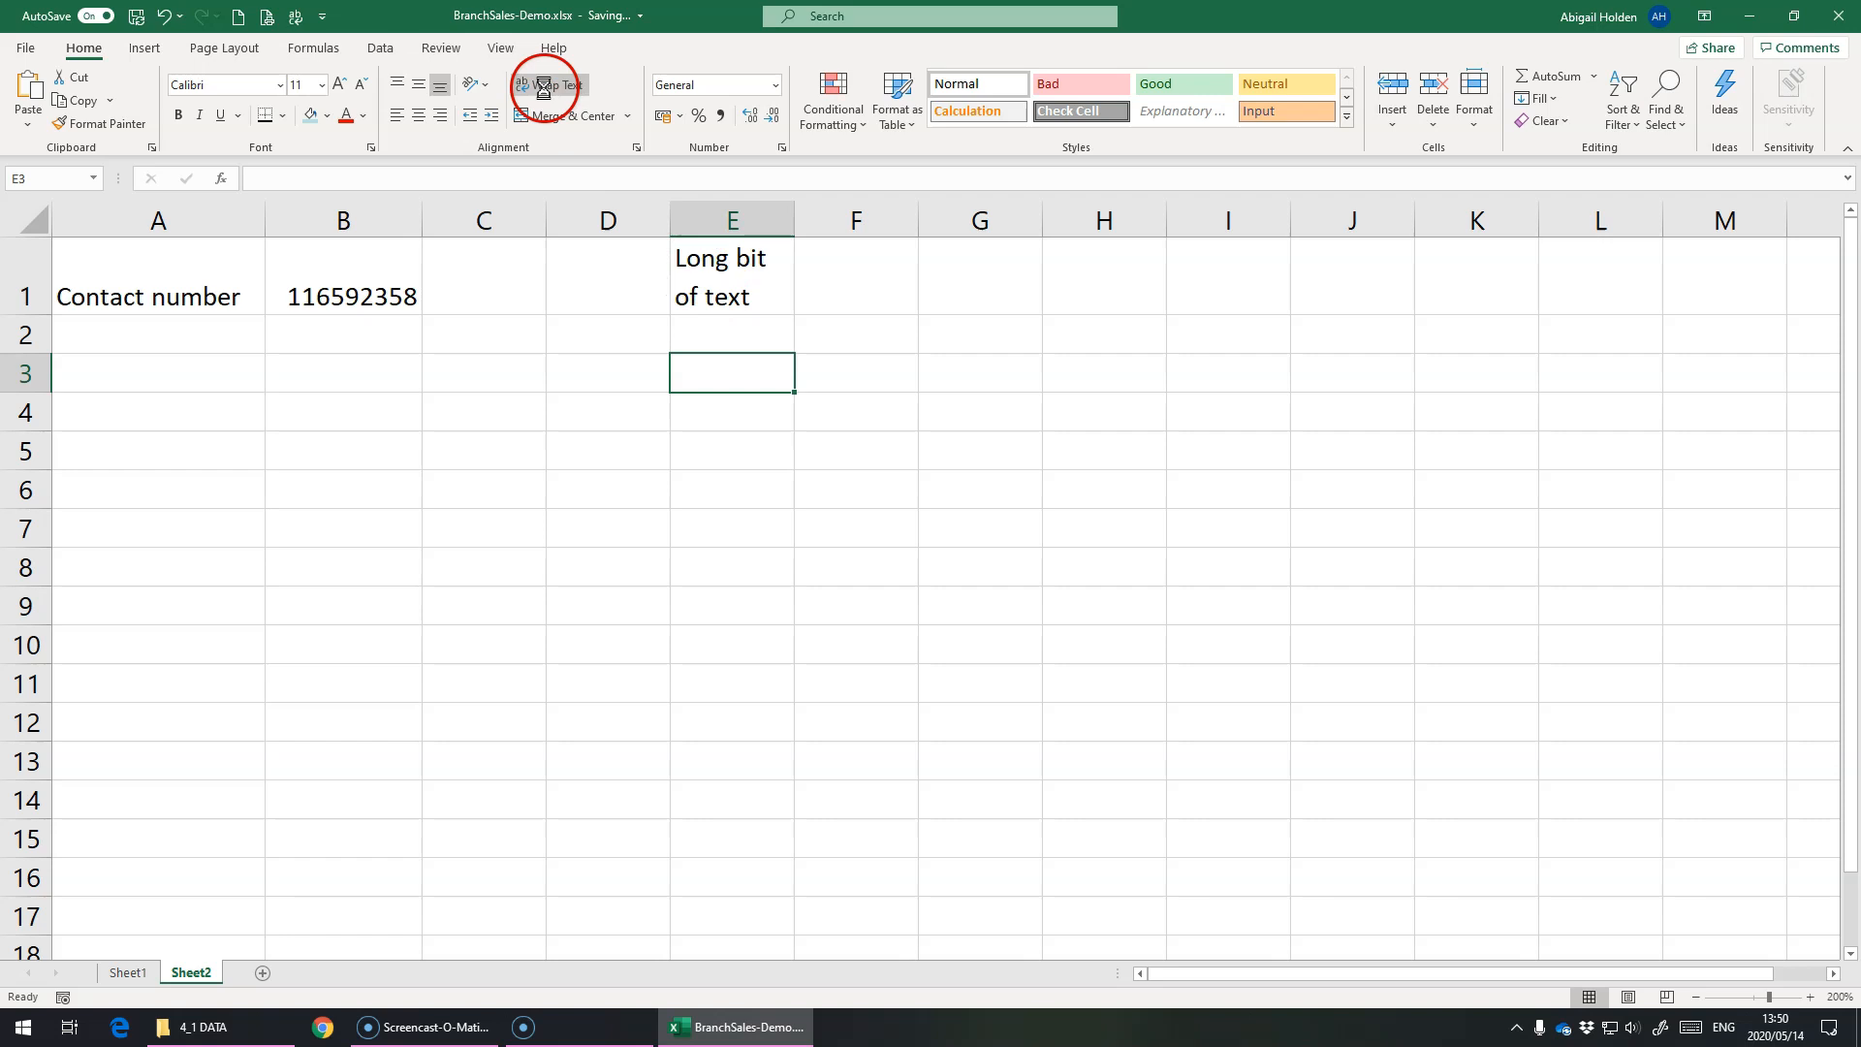
click(766, 276)
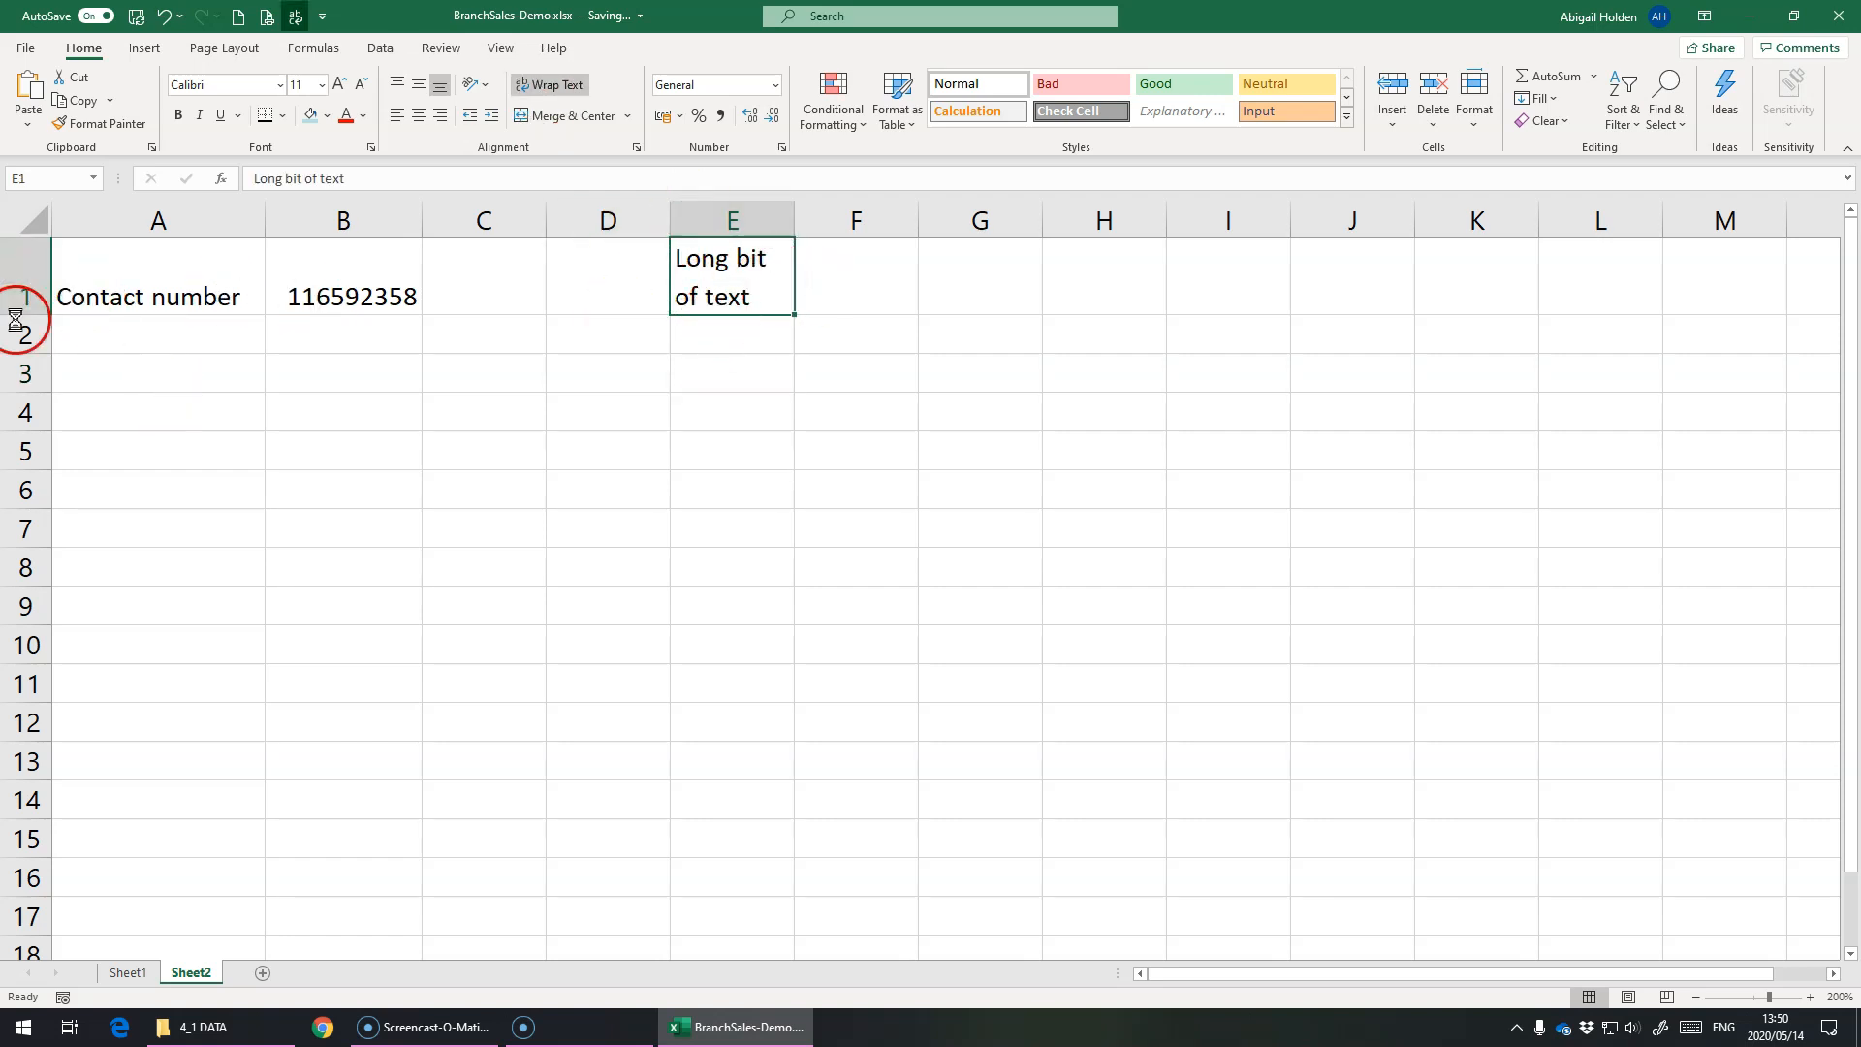
Enter "Contact Number" in E3 with a line break between the words, and "Contact" in F3
click(703, 367)
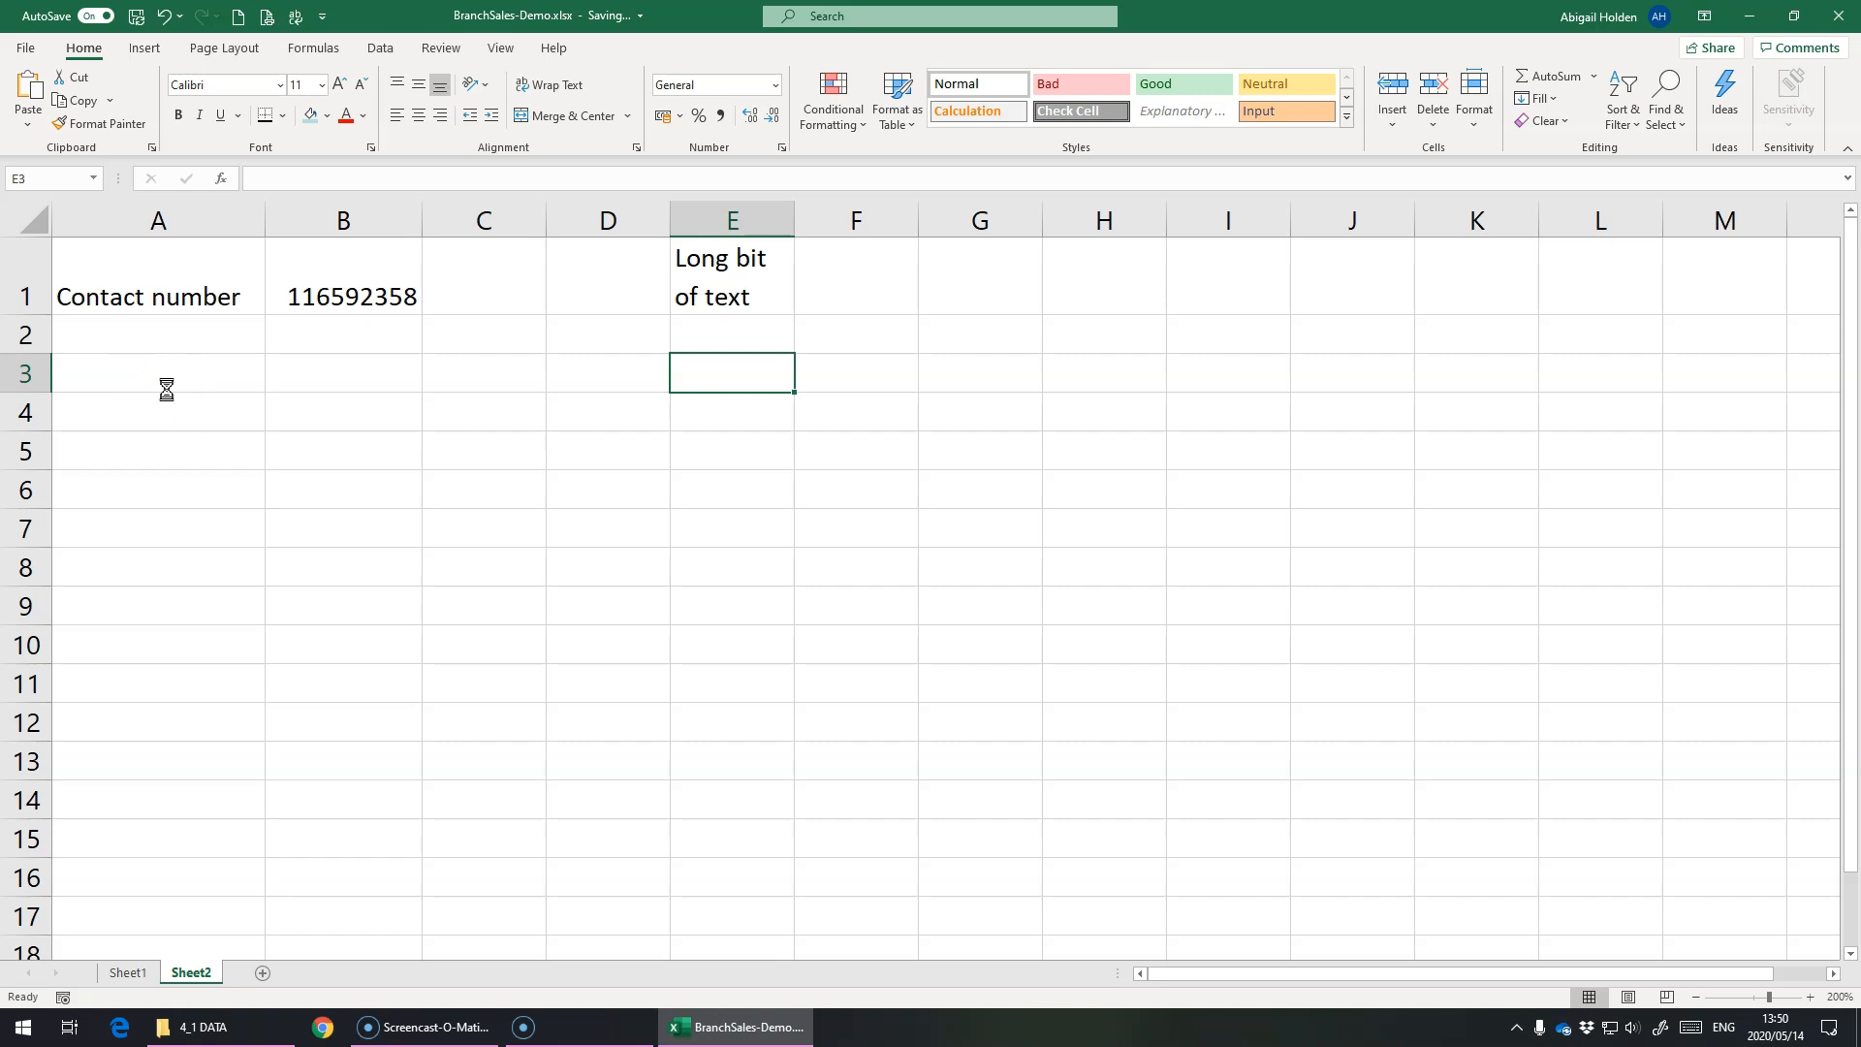
text(Contact)
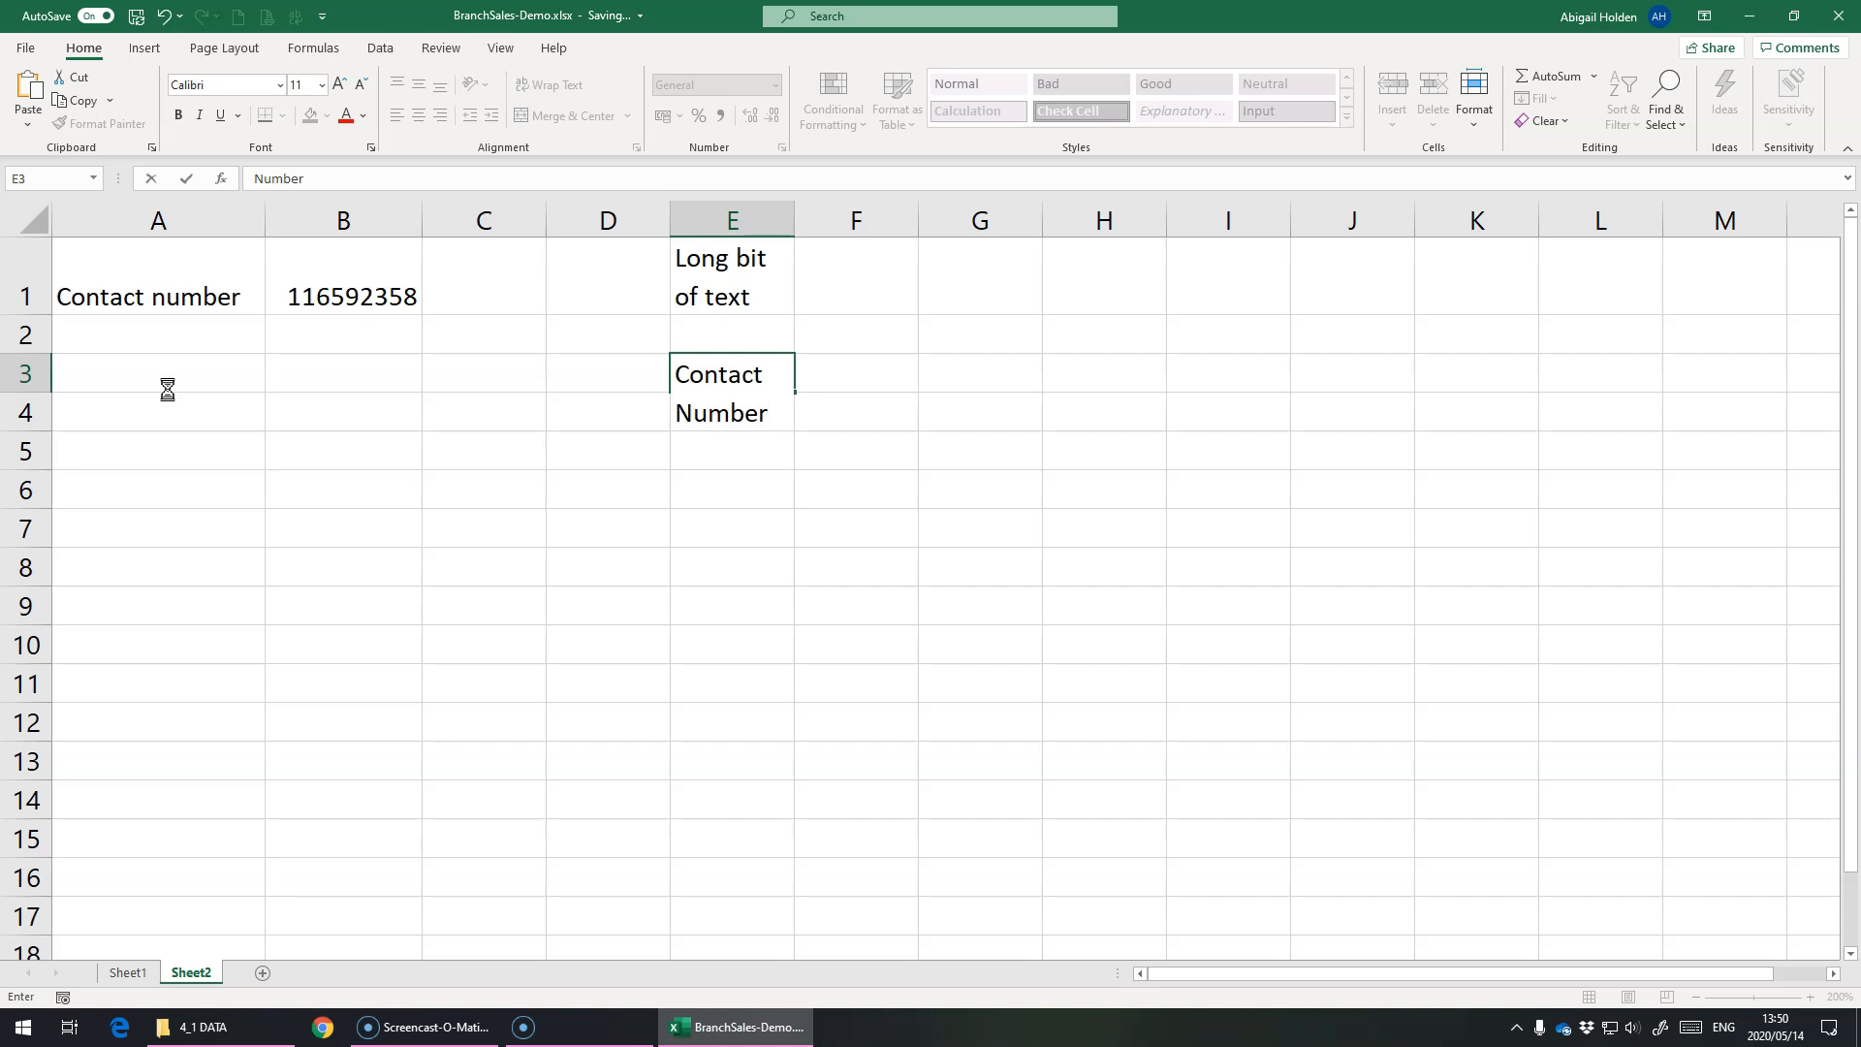
key(Return)
key(Right)
key(Up)
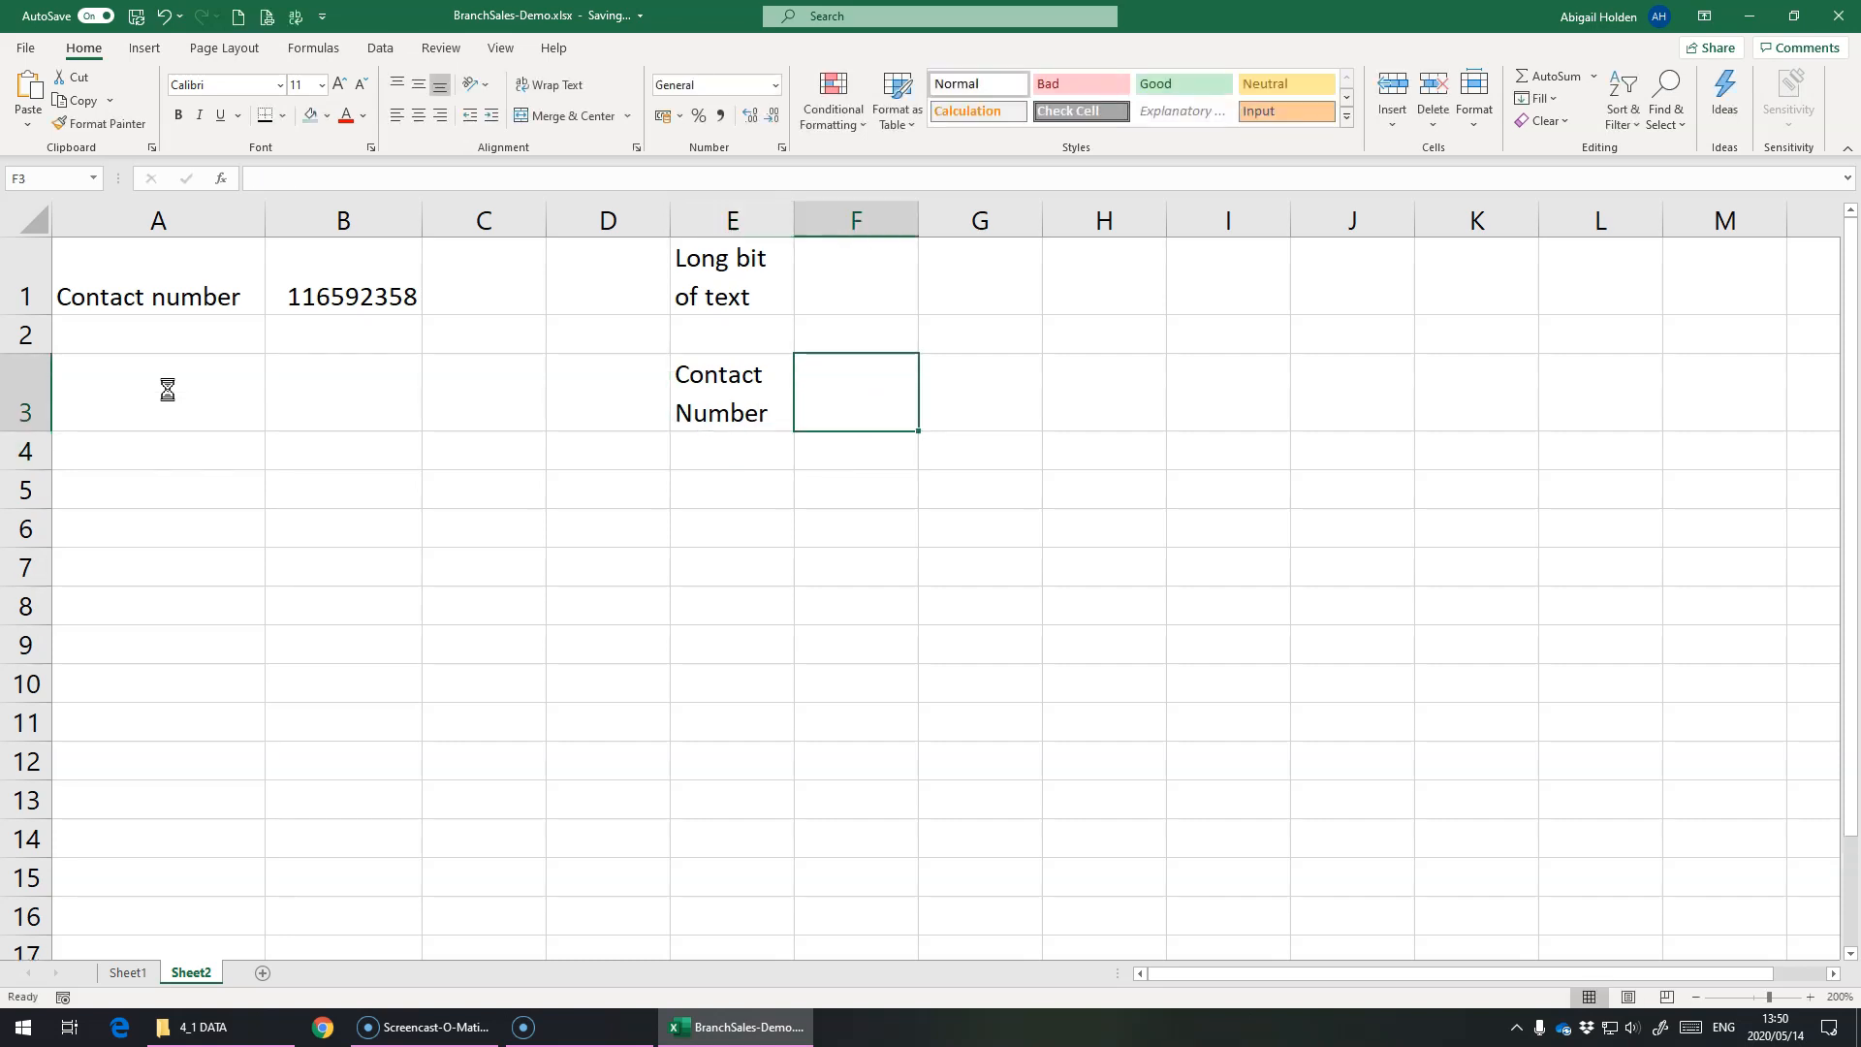
text(Contact)
key(Return)
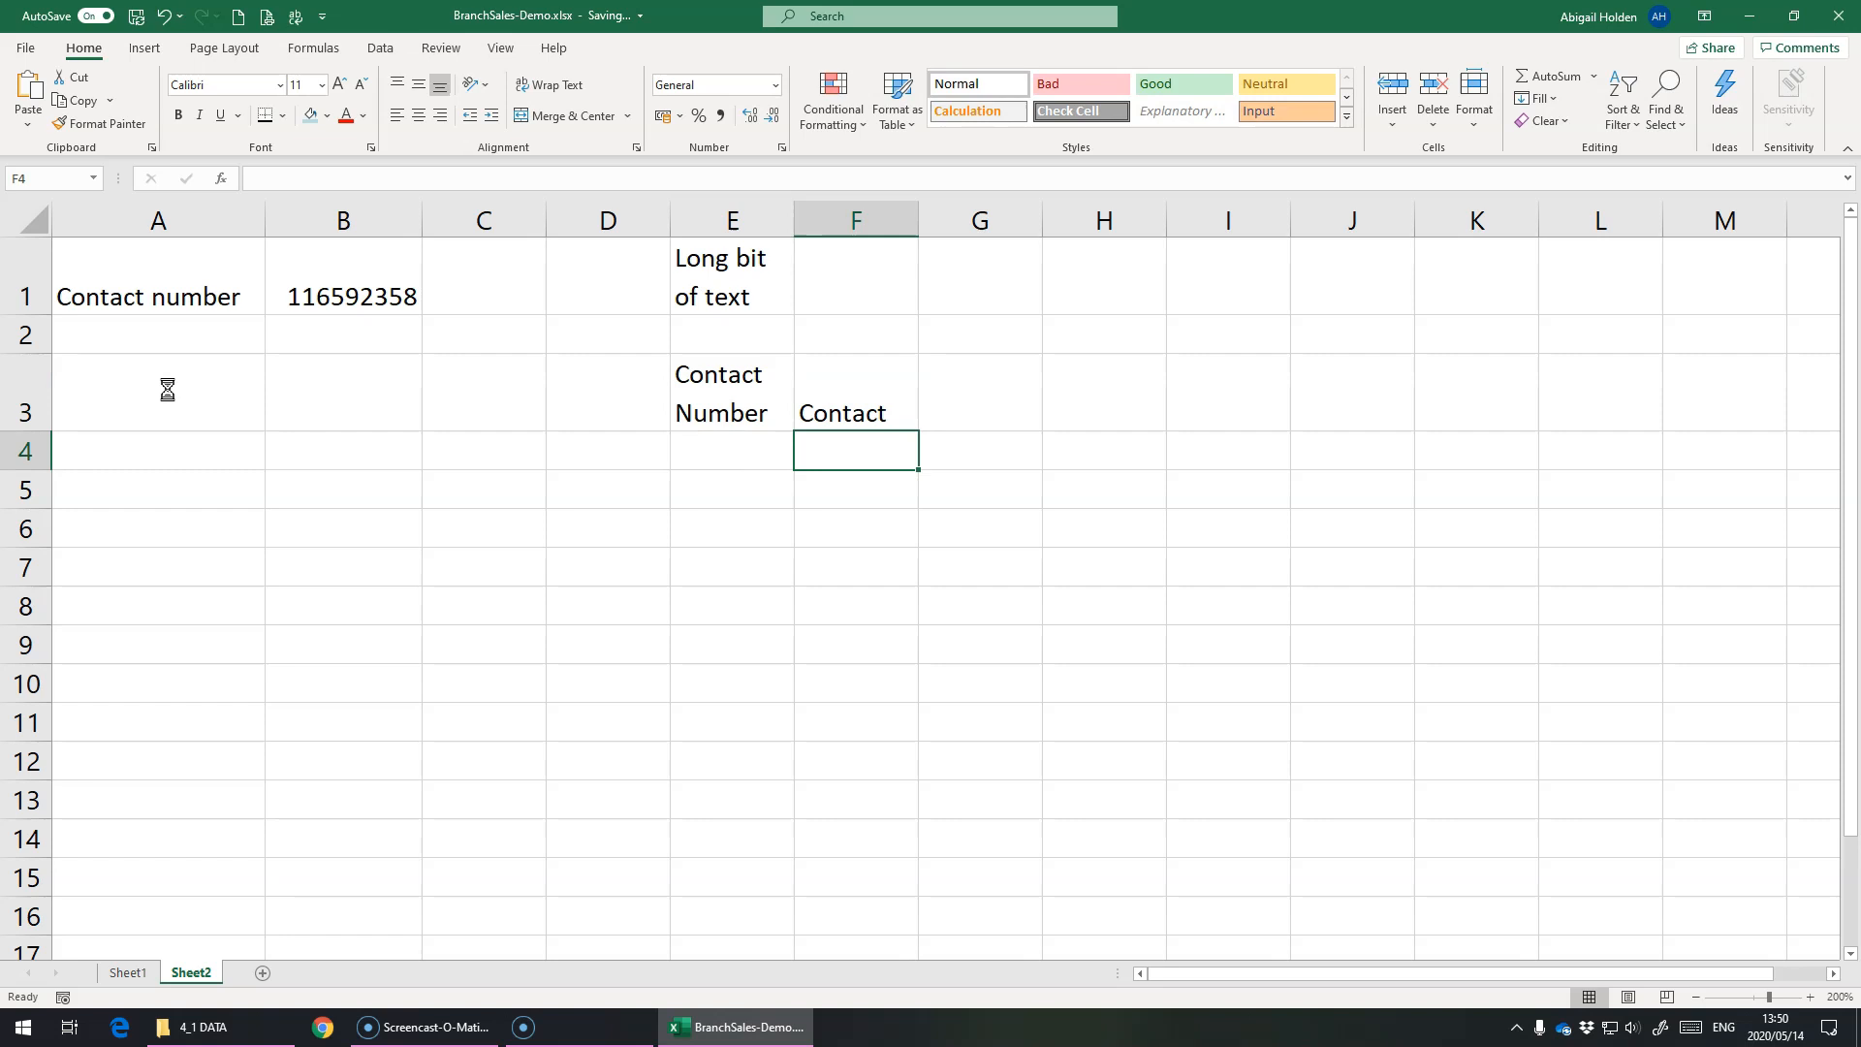
click(747, 423)
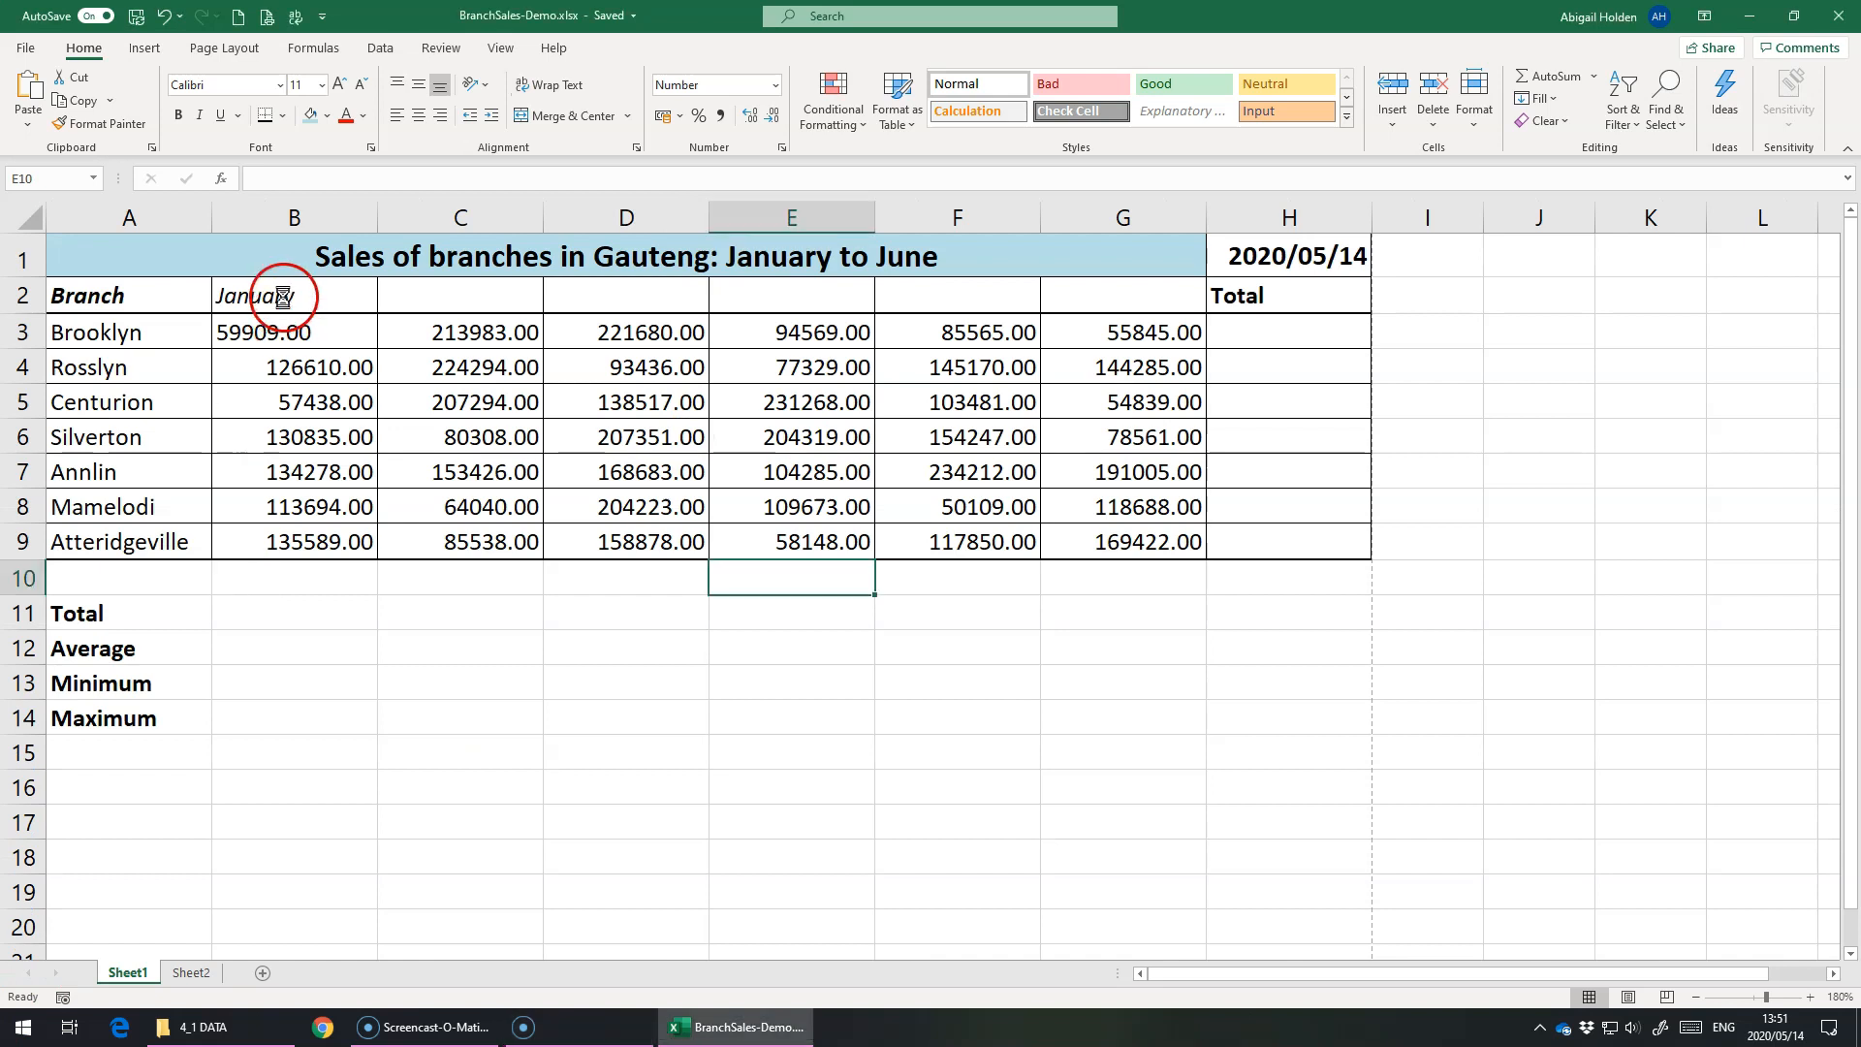
On Sheet1, fill the month headings from January in B2 across to June in G2
click(257, 290)
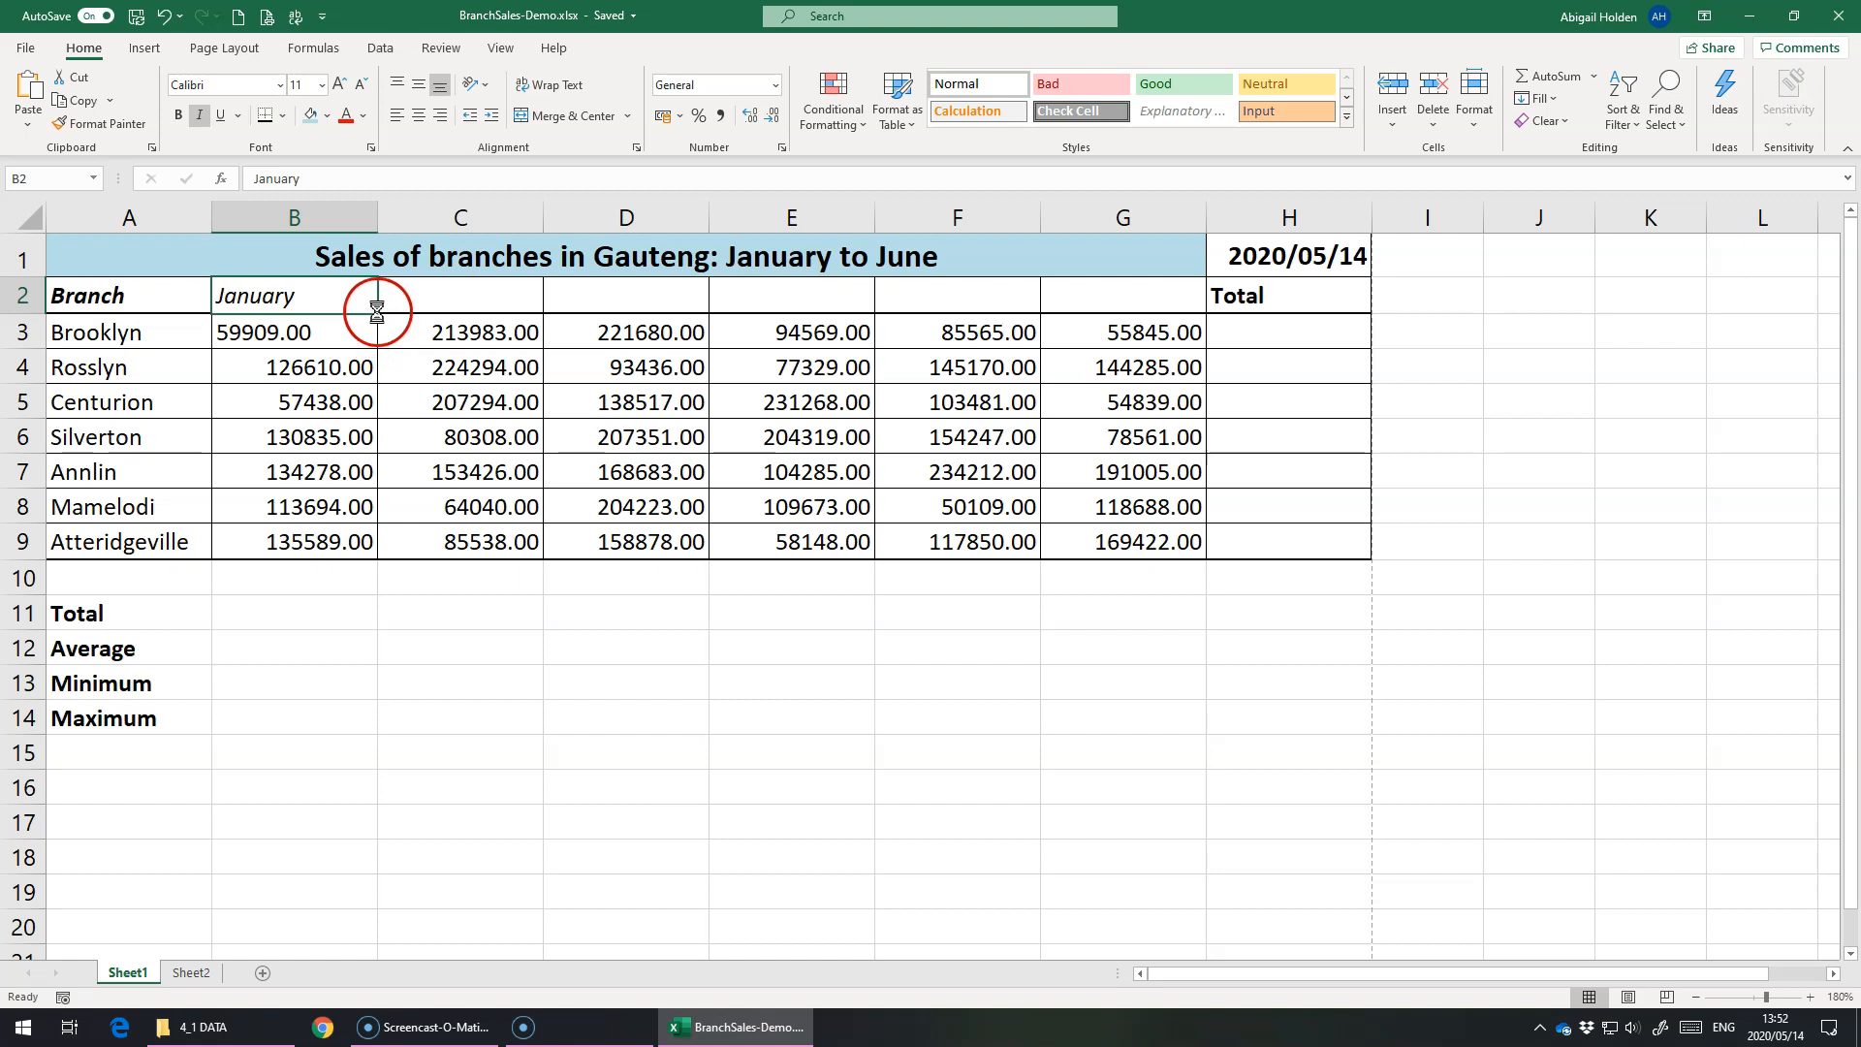
drag(377, 311, 1154, 291)
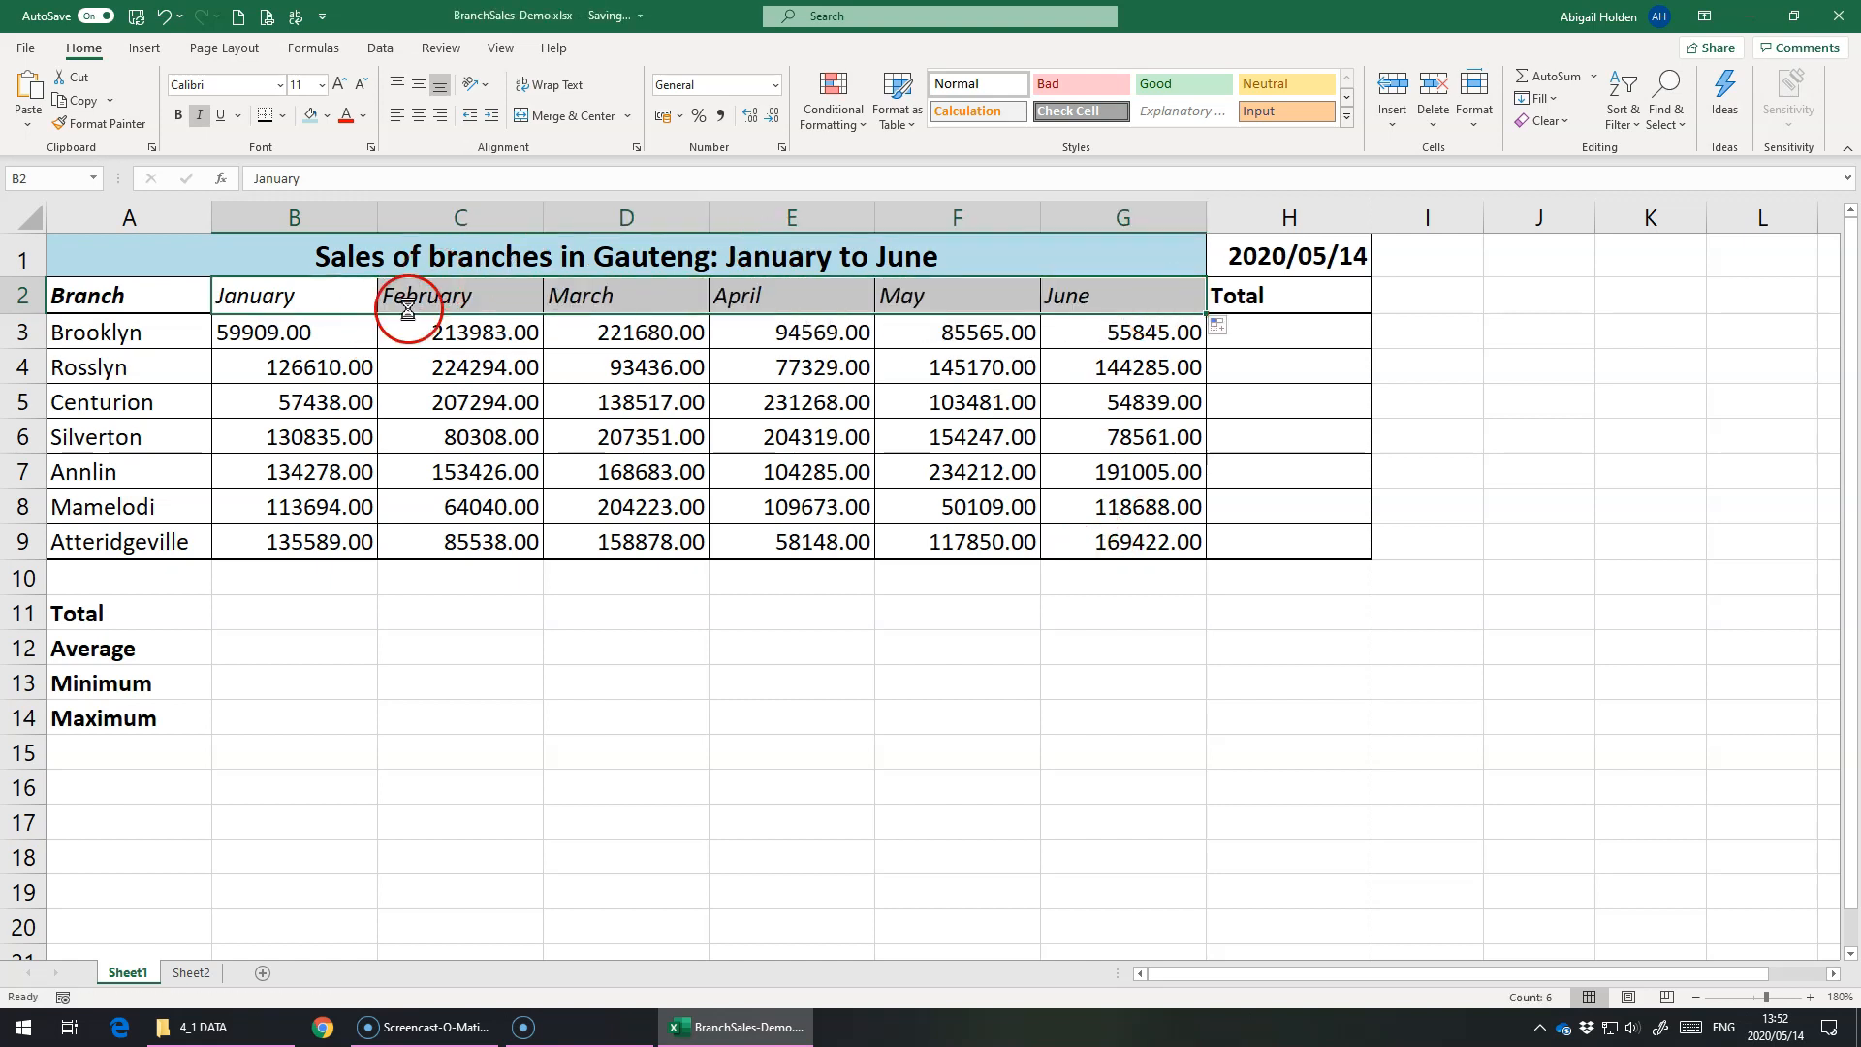